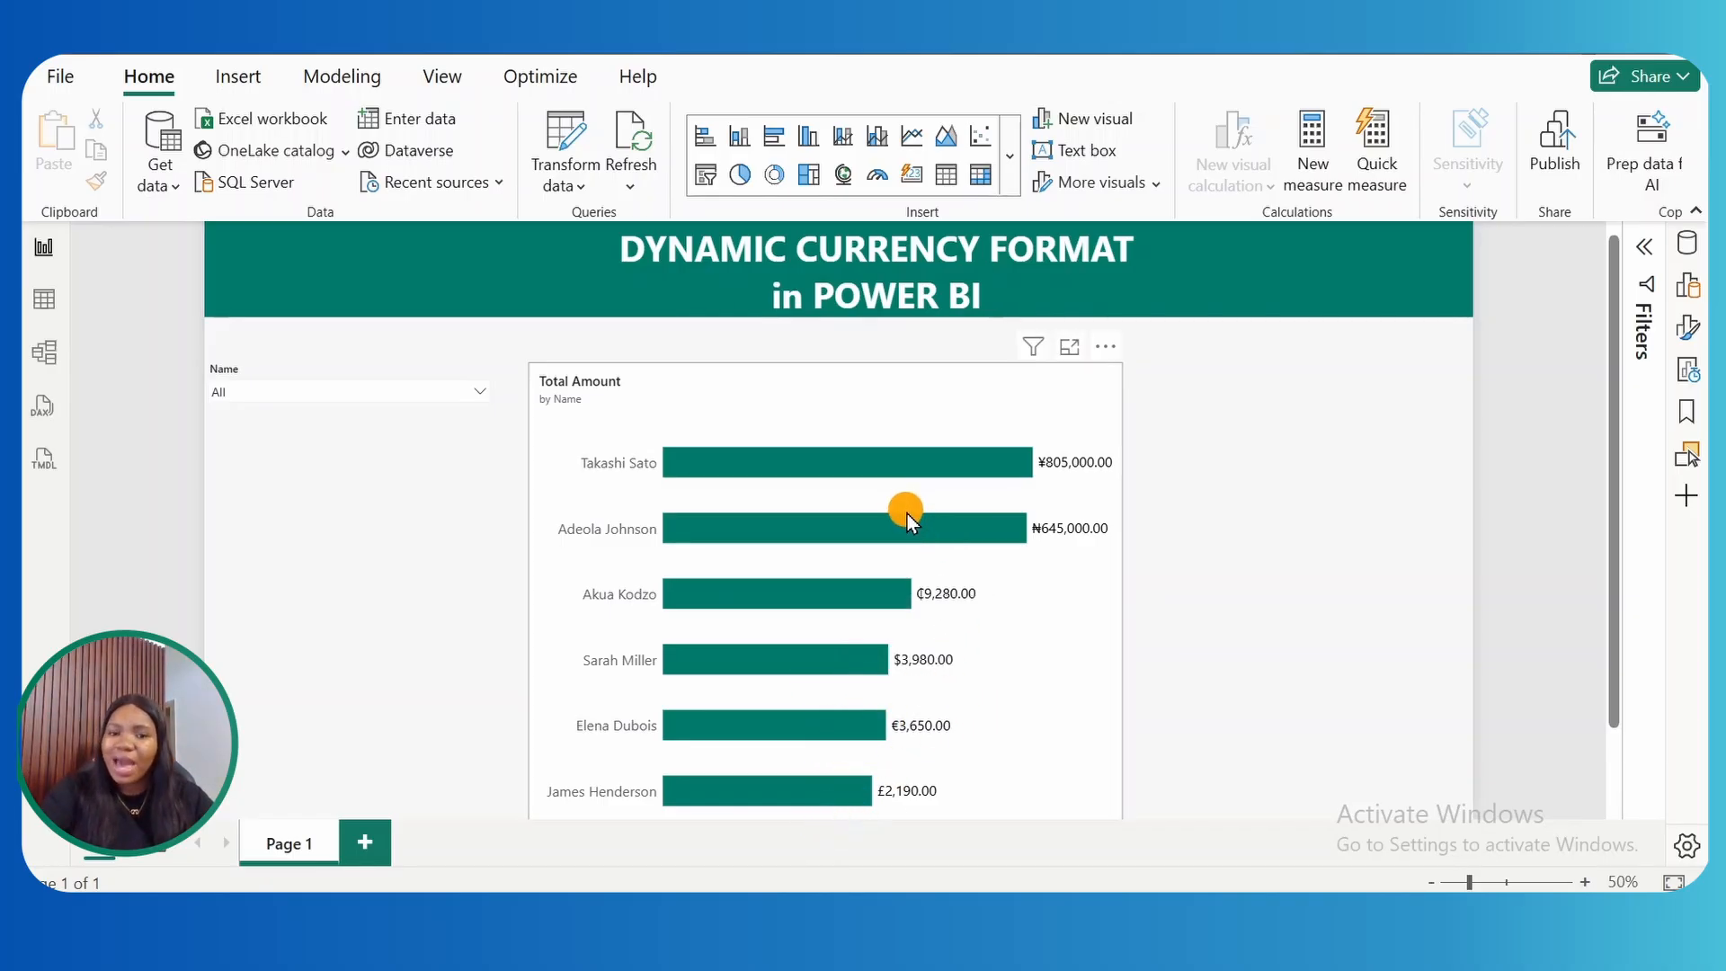
- Filter the Total Amount chart by the first name in the Name slicer, and add the second name to the selection
{"action": "left_click", "coordinate": [461, 392]}
{"action": "left_click", "coordinate": [220, 418]}
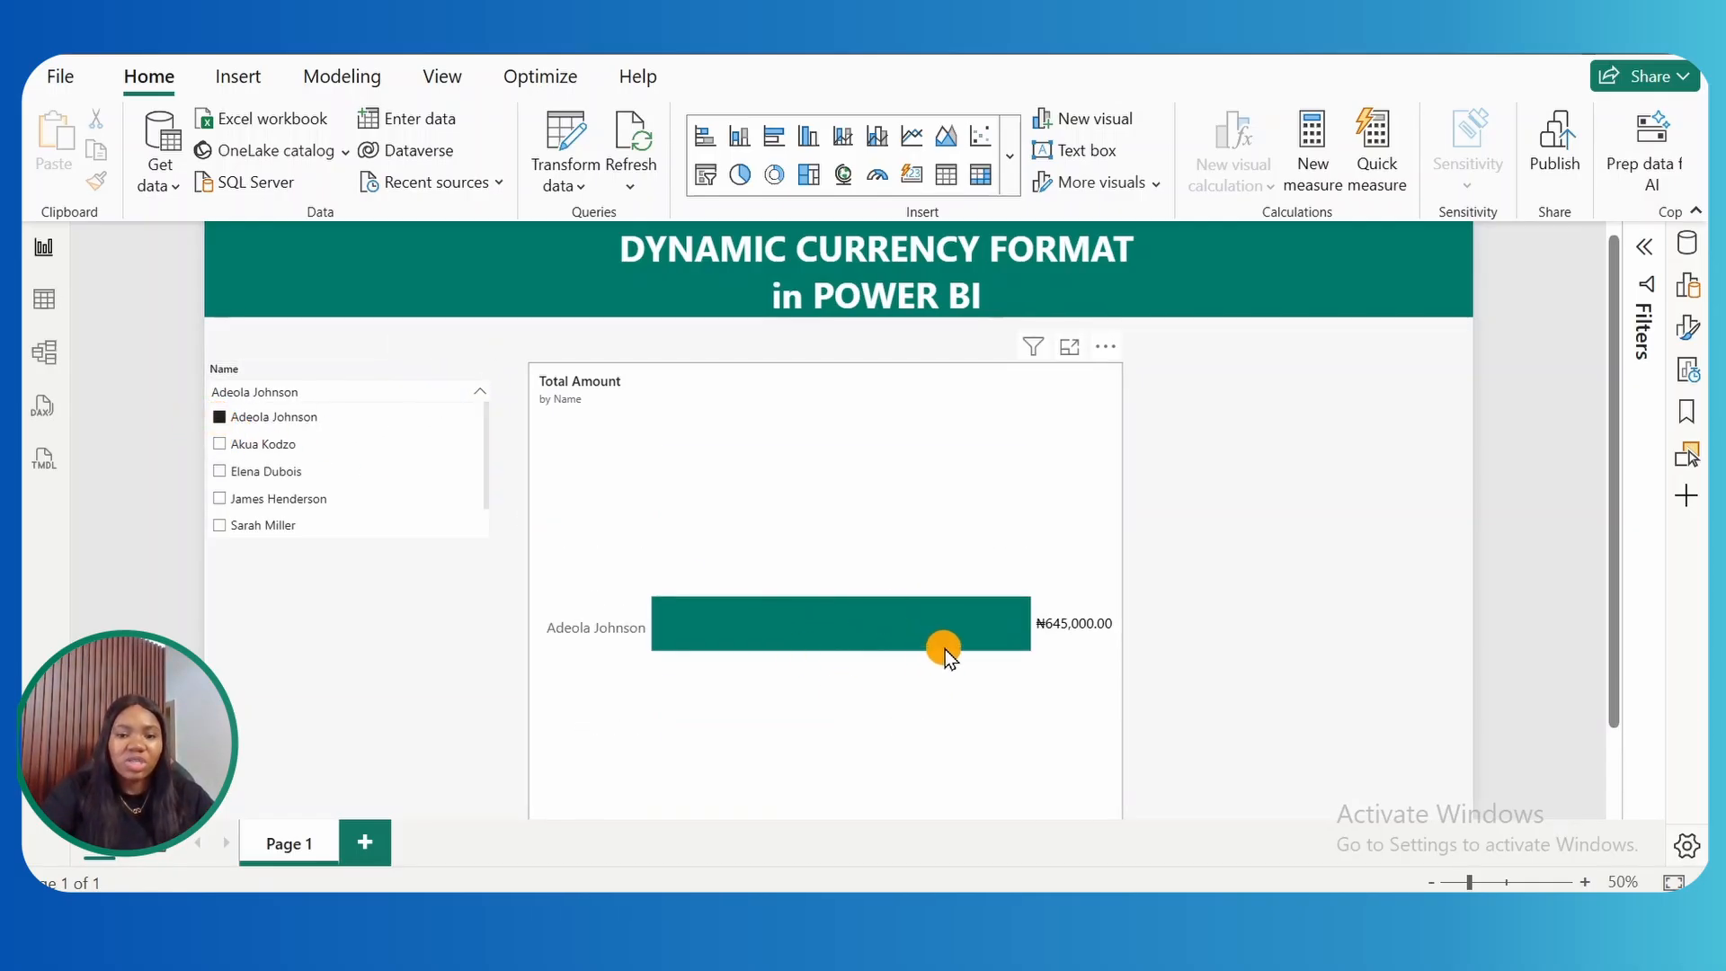
{"action": "left_click", "coordinate": [219, 443]}
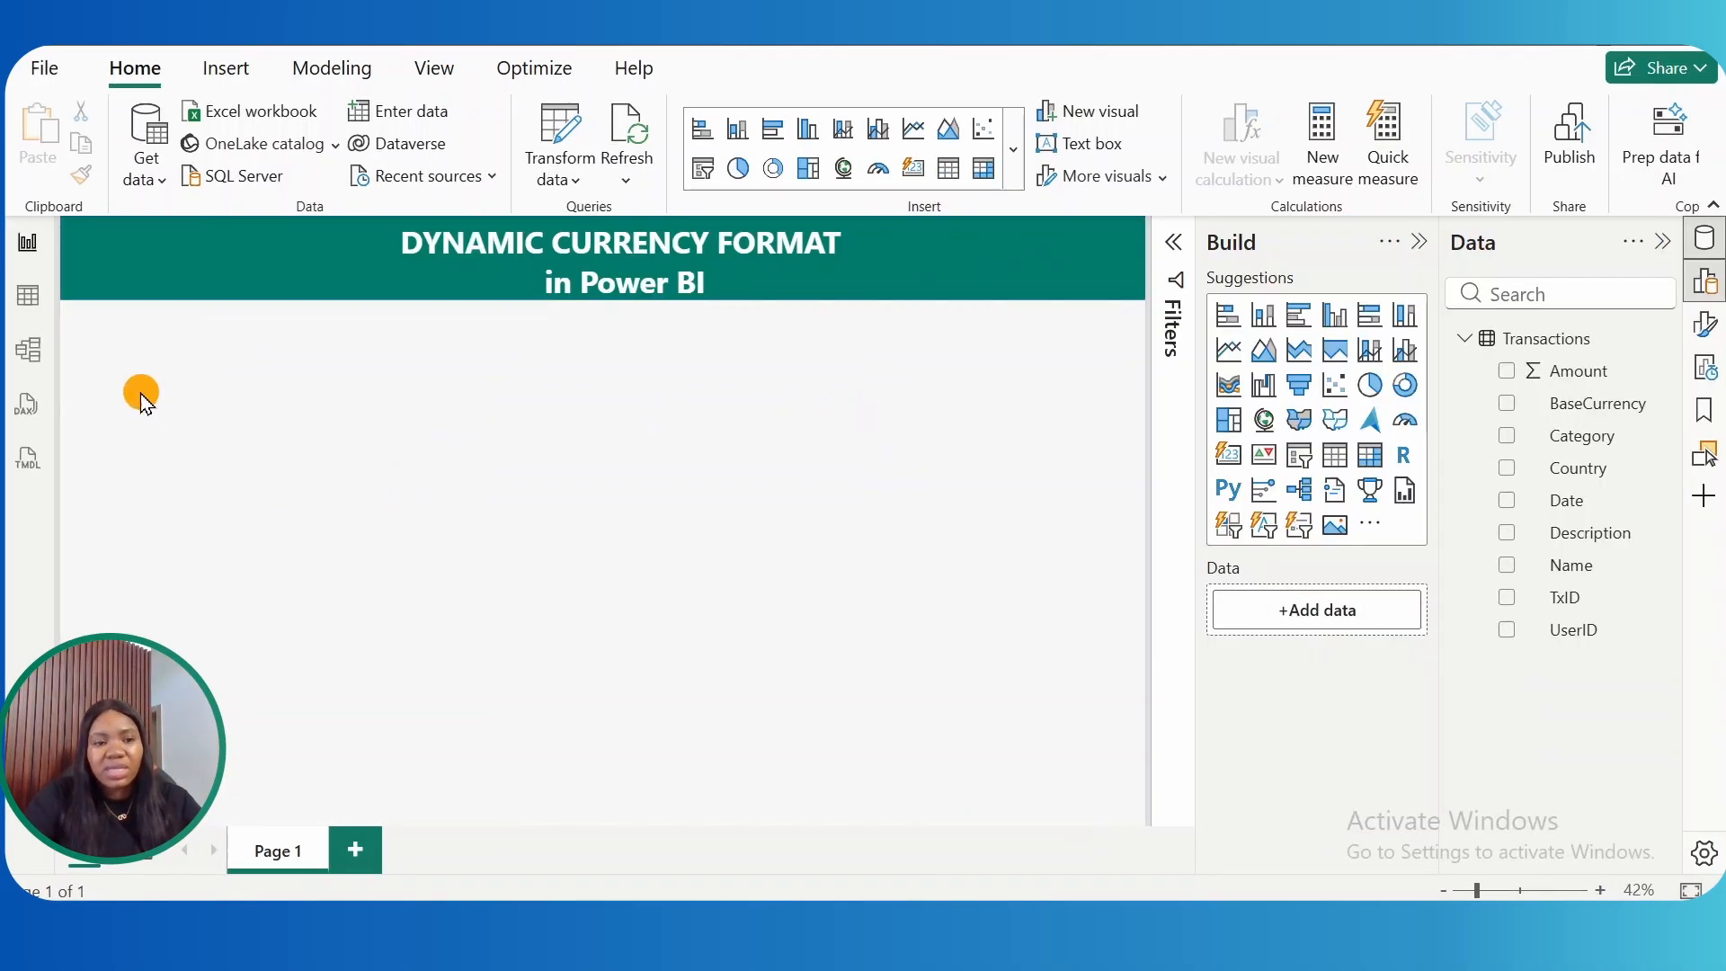
- Examine the columns and rows of the Transactions table in the table view and return to the report page
{"action": "left_click", "coordinate": [28, 294]}
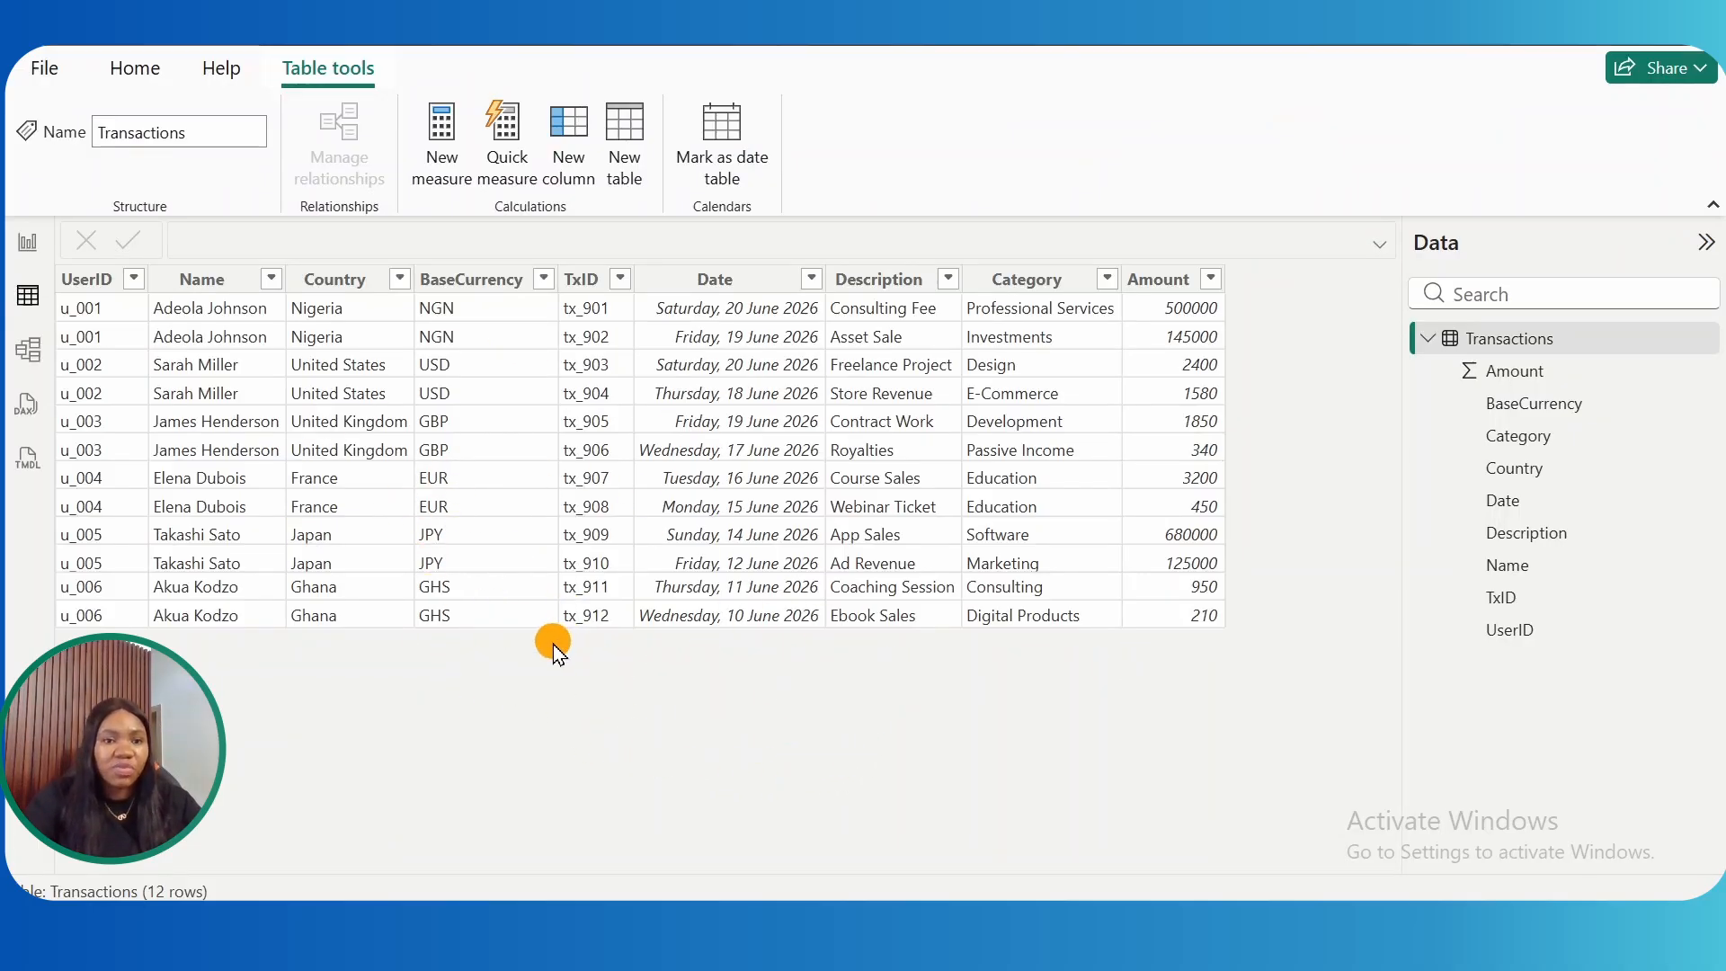
{"action": "left_click", "coordinate": [205, 281]}
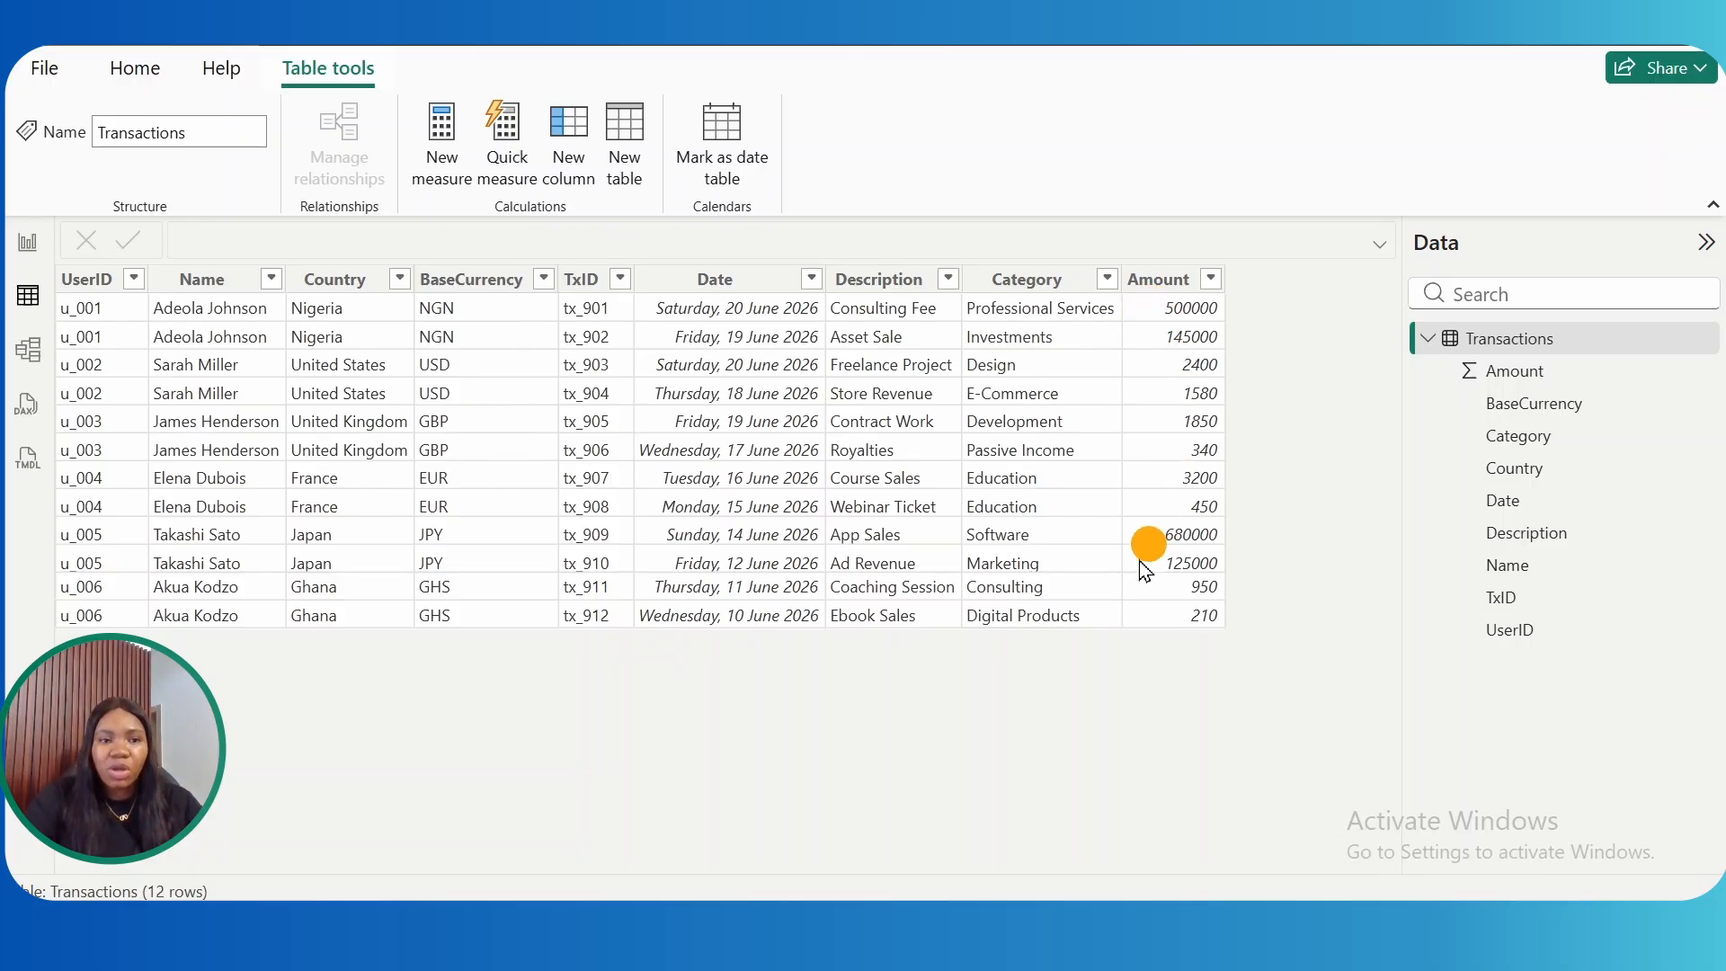
{"action": "left_click", "coordinate": [38, 248]}
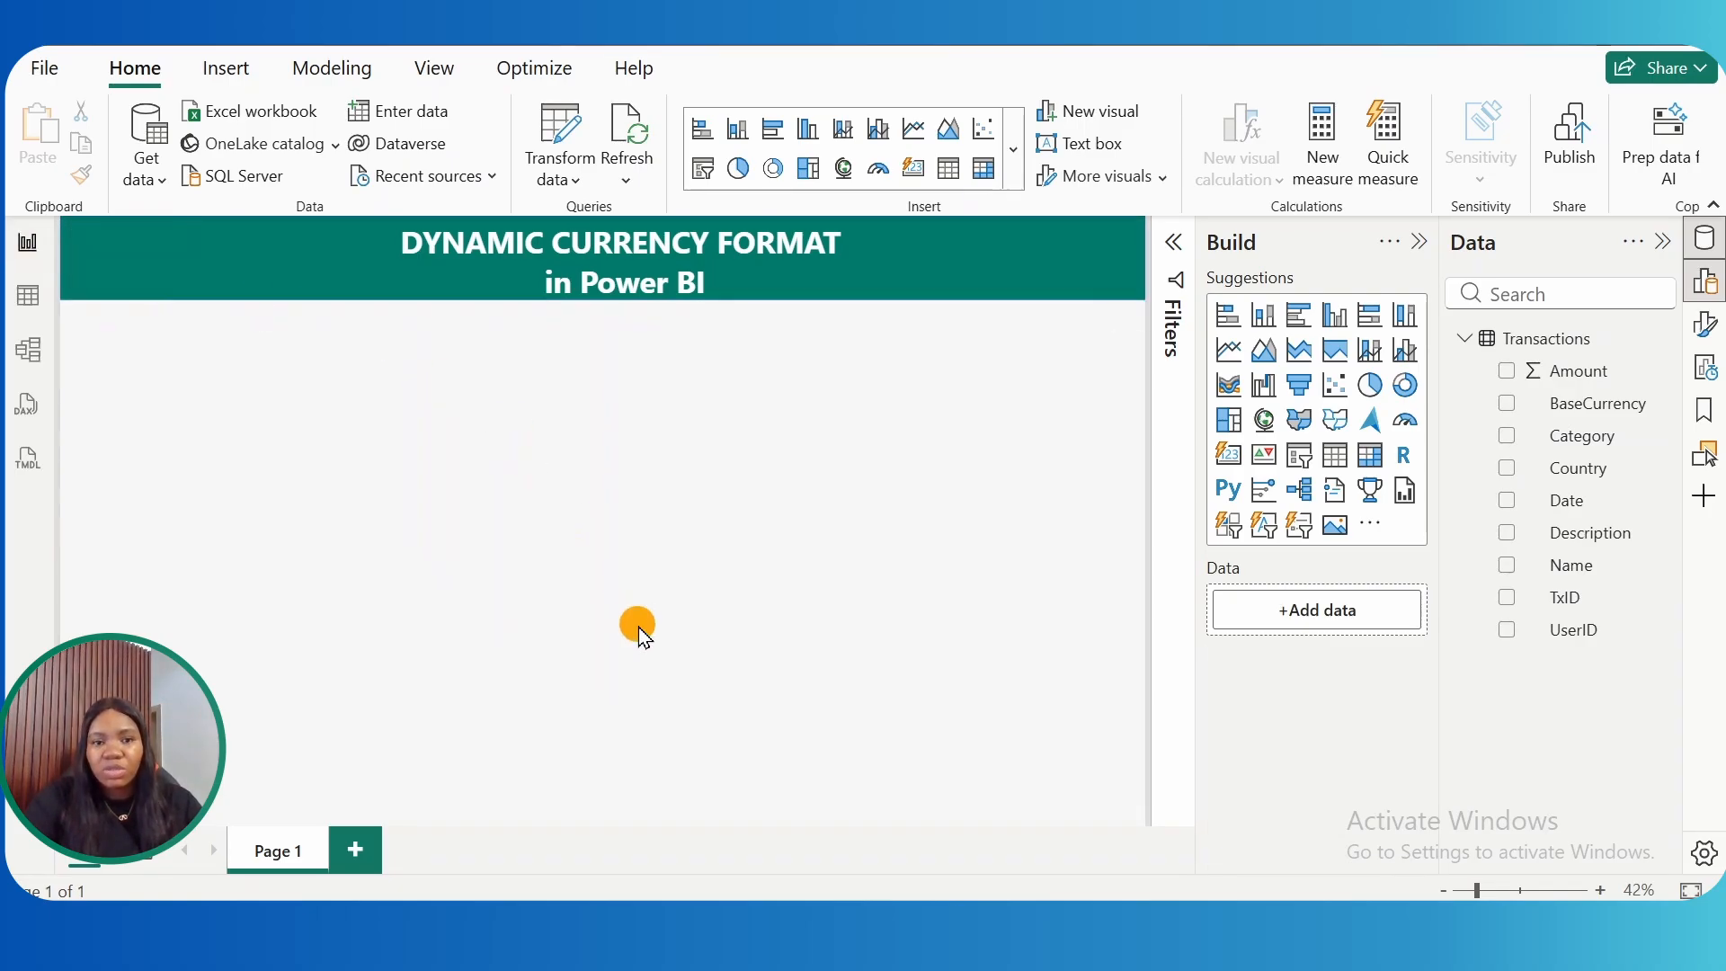
- Build a clustered bar chart enlarged below the title banner, with Name on the Y-axis and Amount on the X-axis
{"action": "left_click", "coordinate": [1301, 324]}
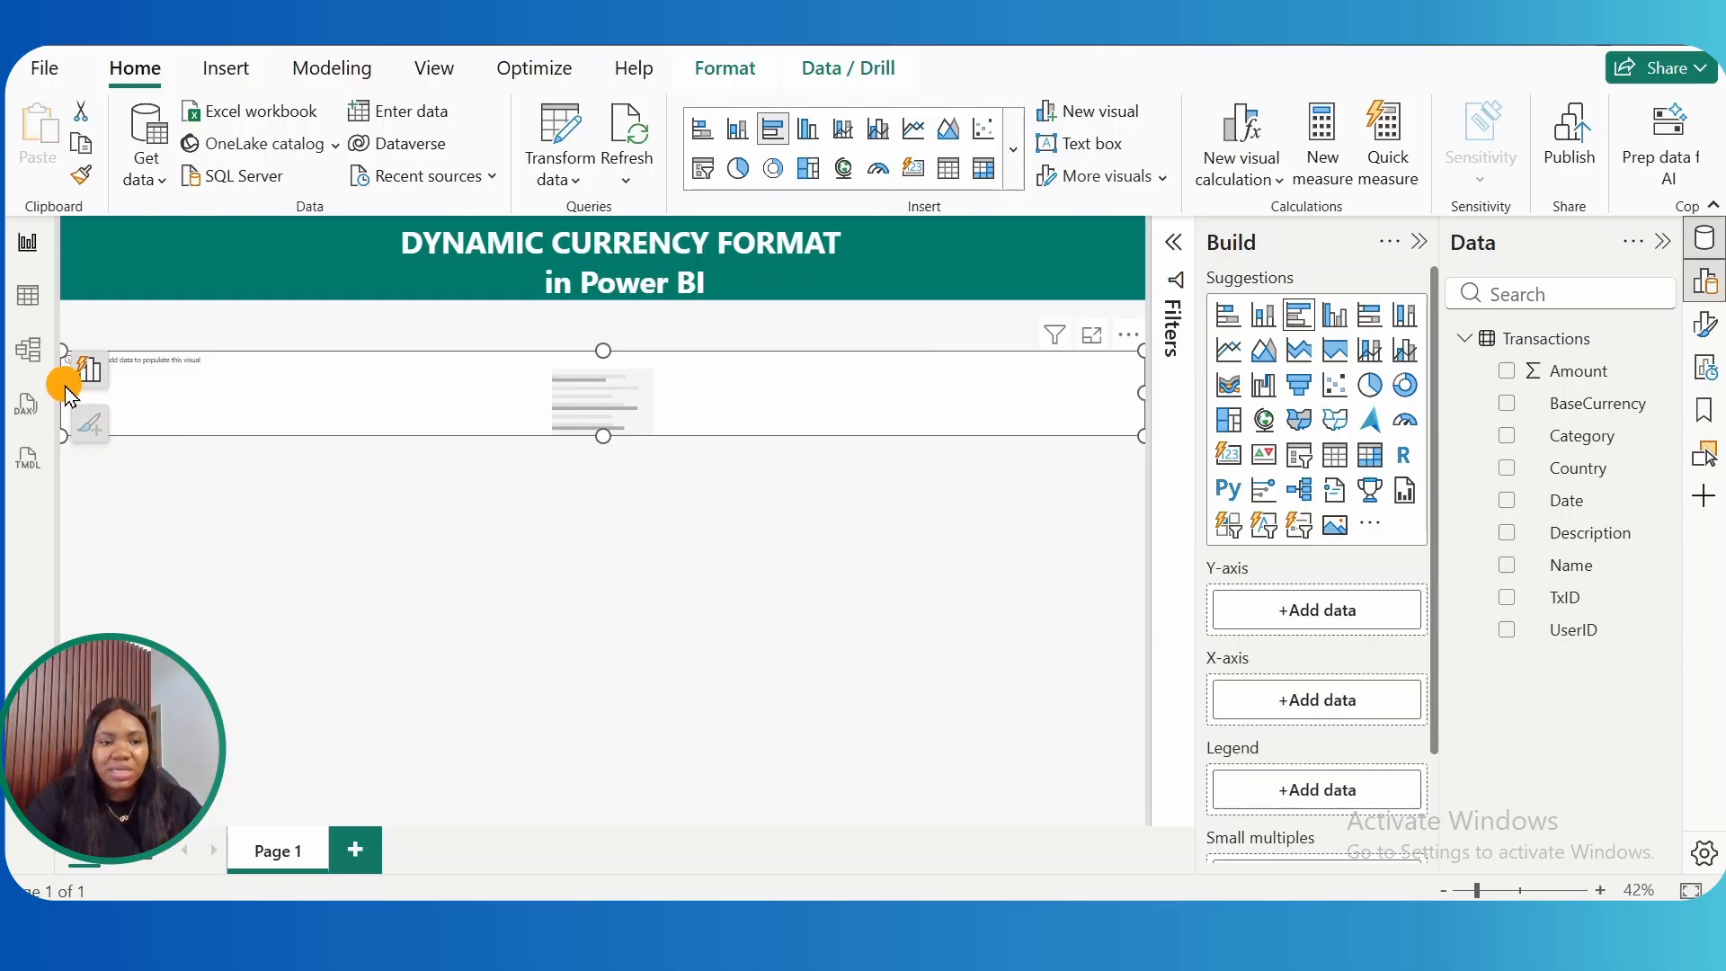
{"action": "left_click_drag", "start_coordinate": [61, 391], "coordinate": [541, 418]}
{"action": "left_click_drag", "start_coordinate": [768, 418], "coordinate": [611, 782]}
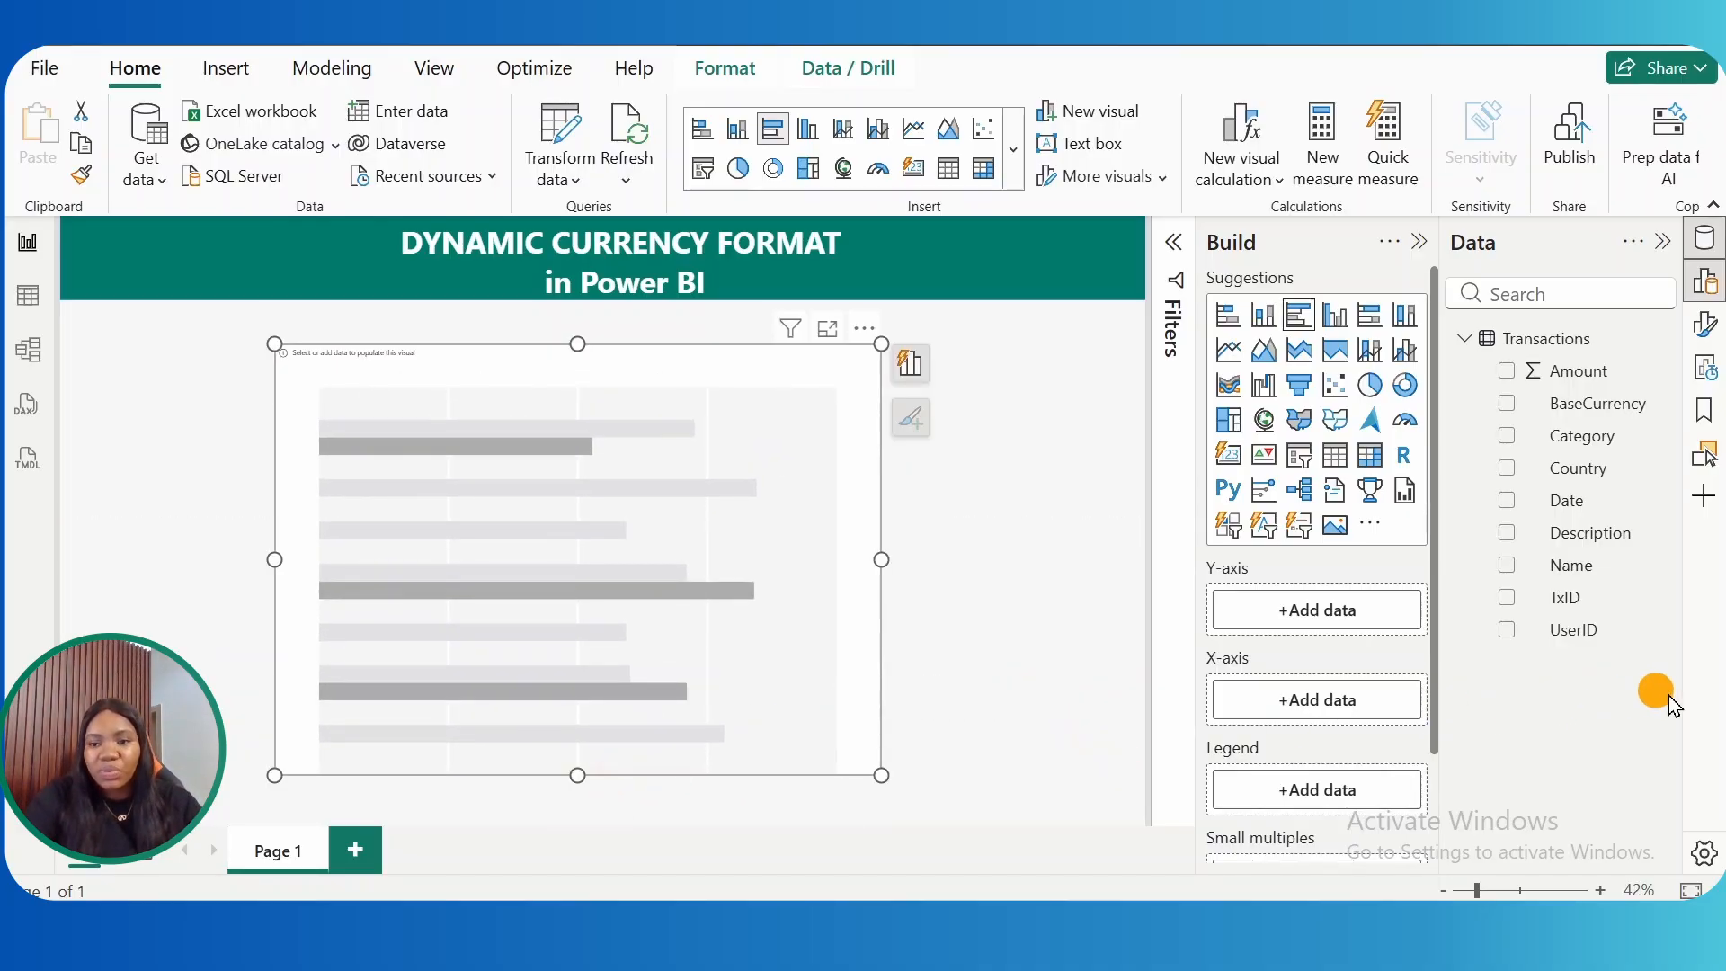
{"action": "left_click_drag", "start_coordinate": [1593, 576], "coordinate": [1345, 605]}
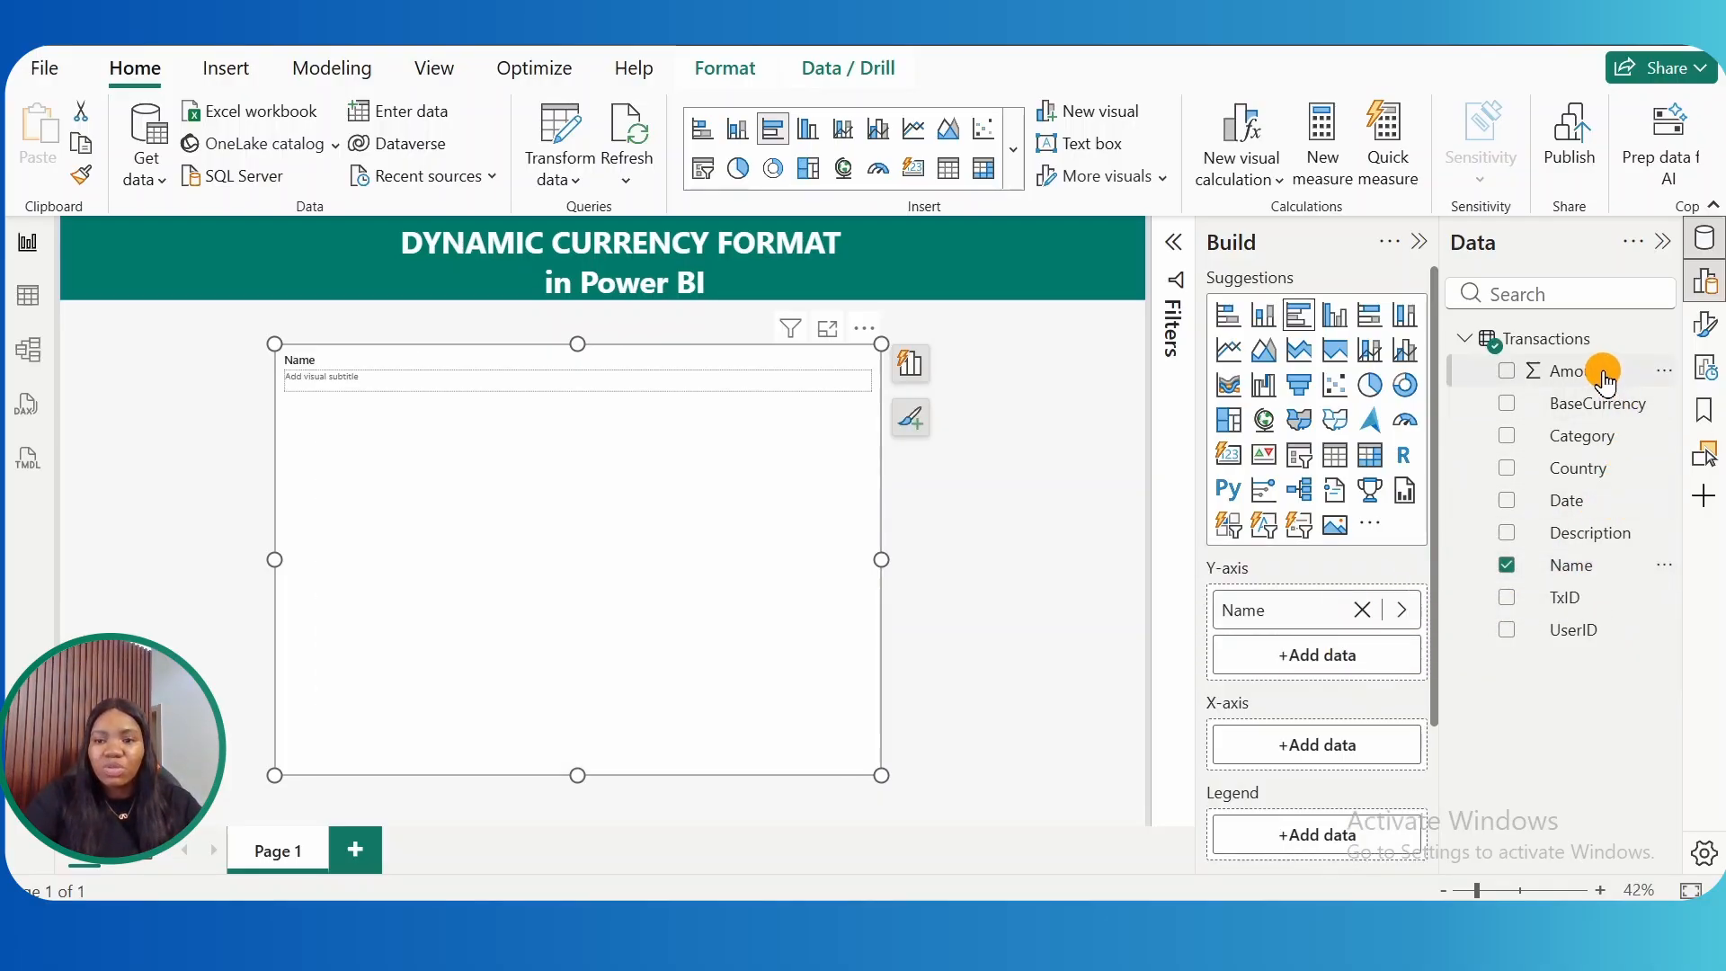
{"action": "mouse_move", "coordinate": [1600, 370]}
{"action": "left_mouse_down"}
{"action": "mouse_move", "coordinate": [1609, 431]}
{"action": "mouse_move", "coordinate": [1461, 670]}
{"action": "mouse_move", "coordinate": [1372, 755]}
{"action": "mouse_move", "coordinate": [1352, 751]}
{"action": "left_mouse_up"}
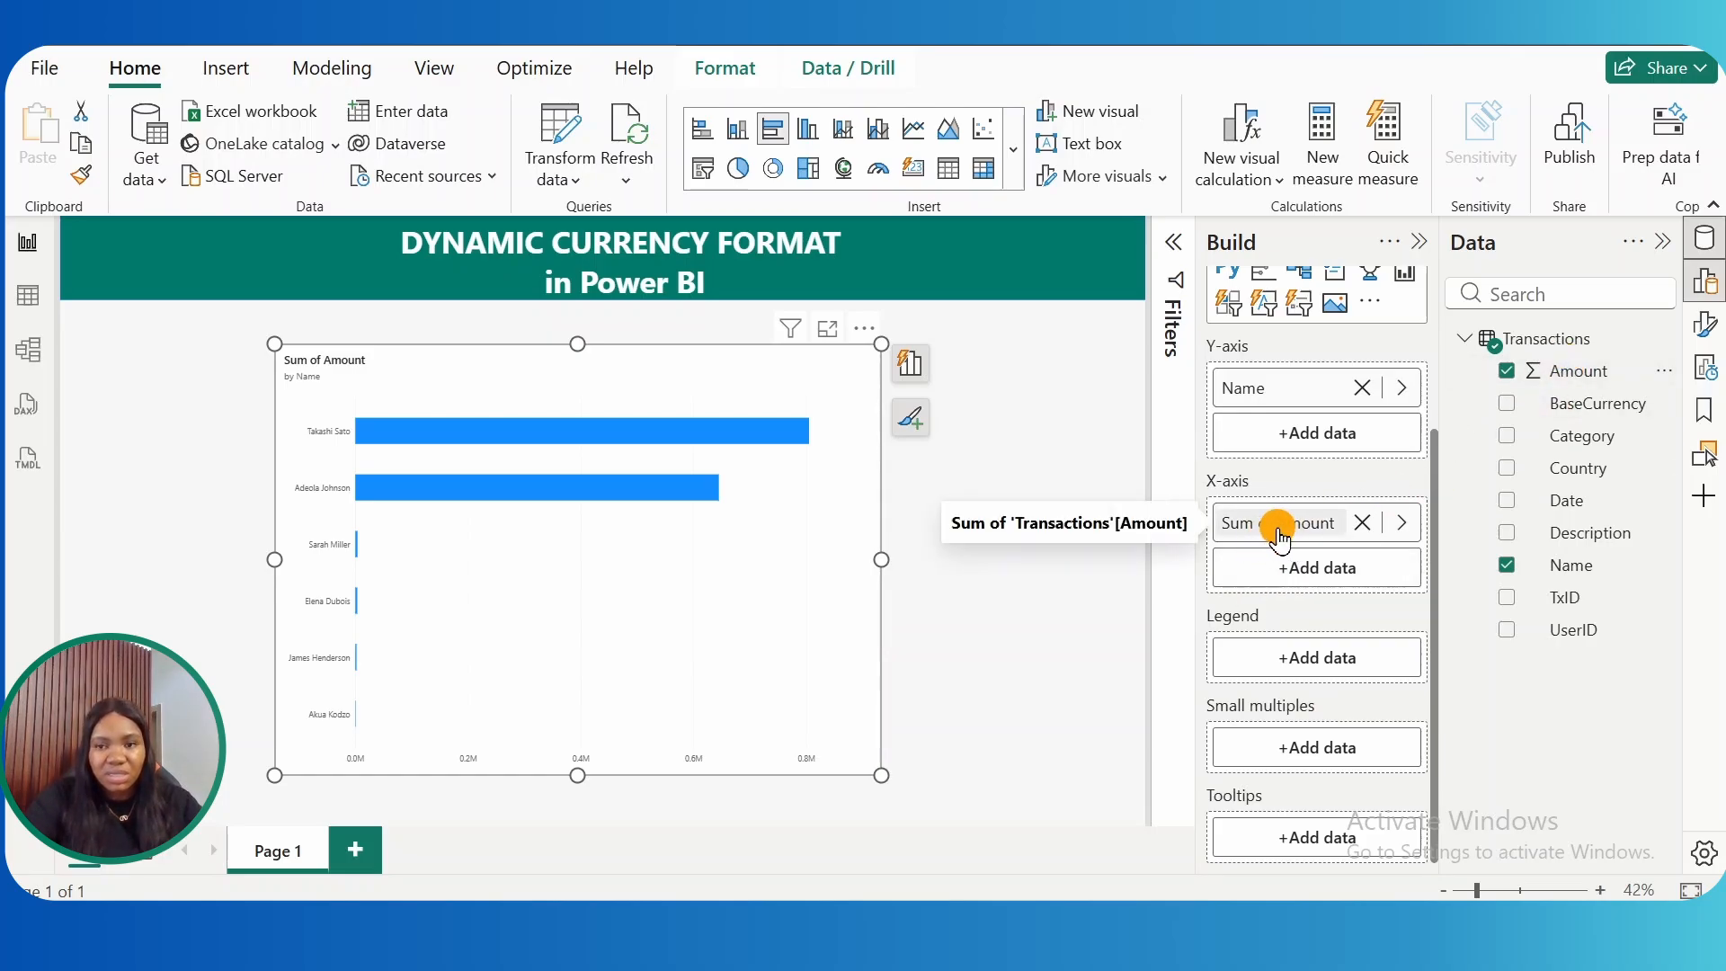
- Create the measure Transaction Amount = SUM(Transactions[Amount]) in the Transactions table
{"action": "left_click", "coordinate": [1560, 340]}
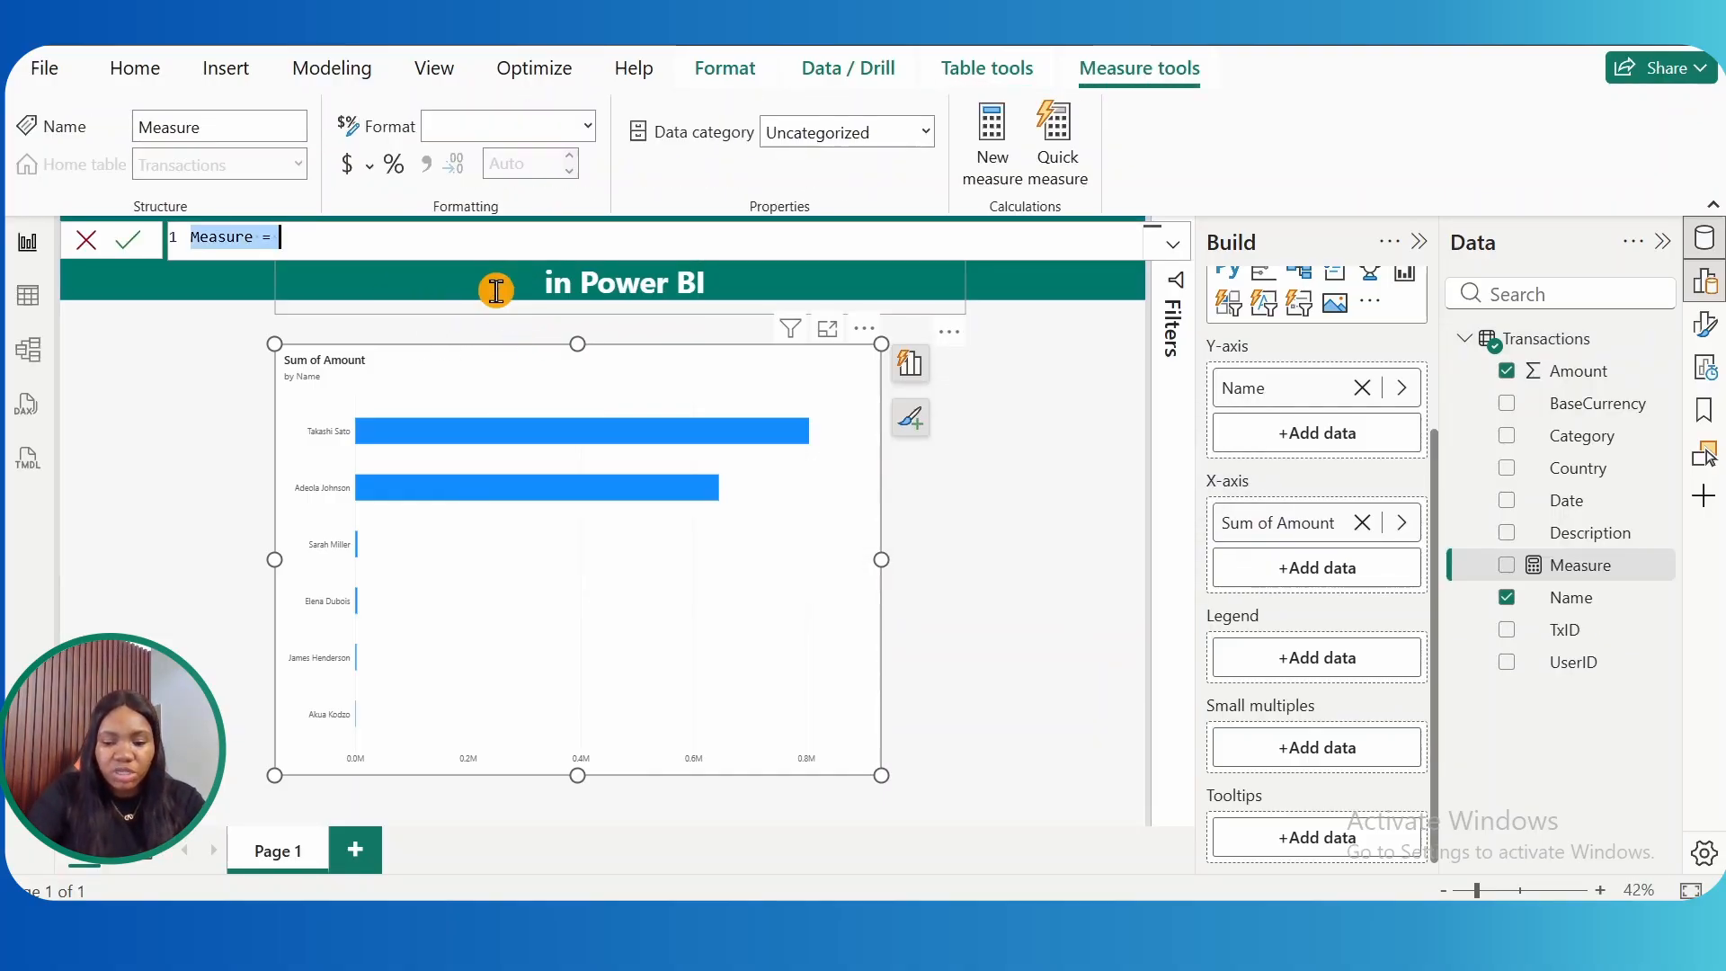
{"action": "key", "text": "BackSpace"}
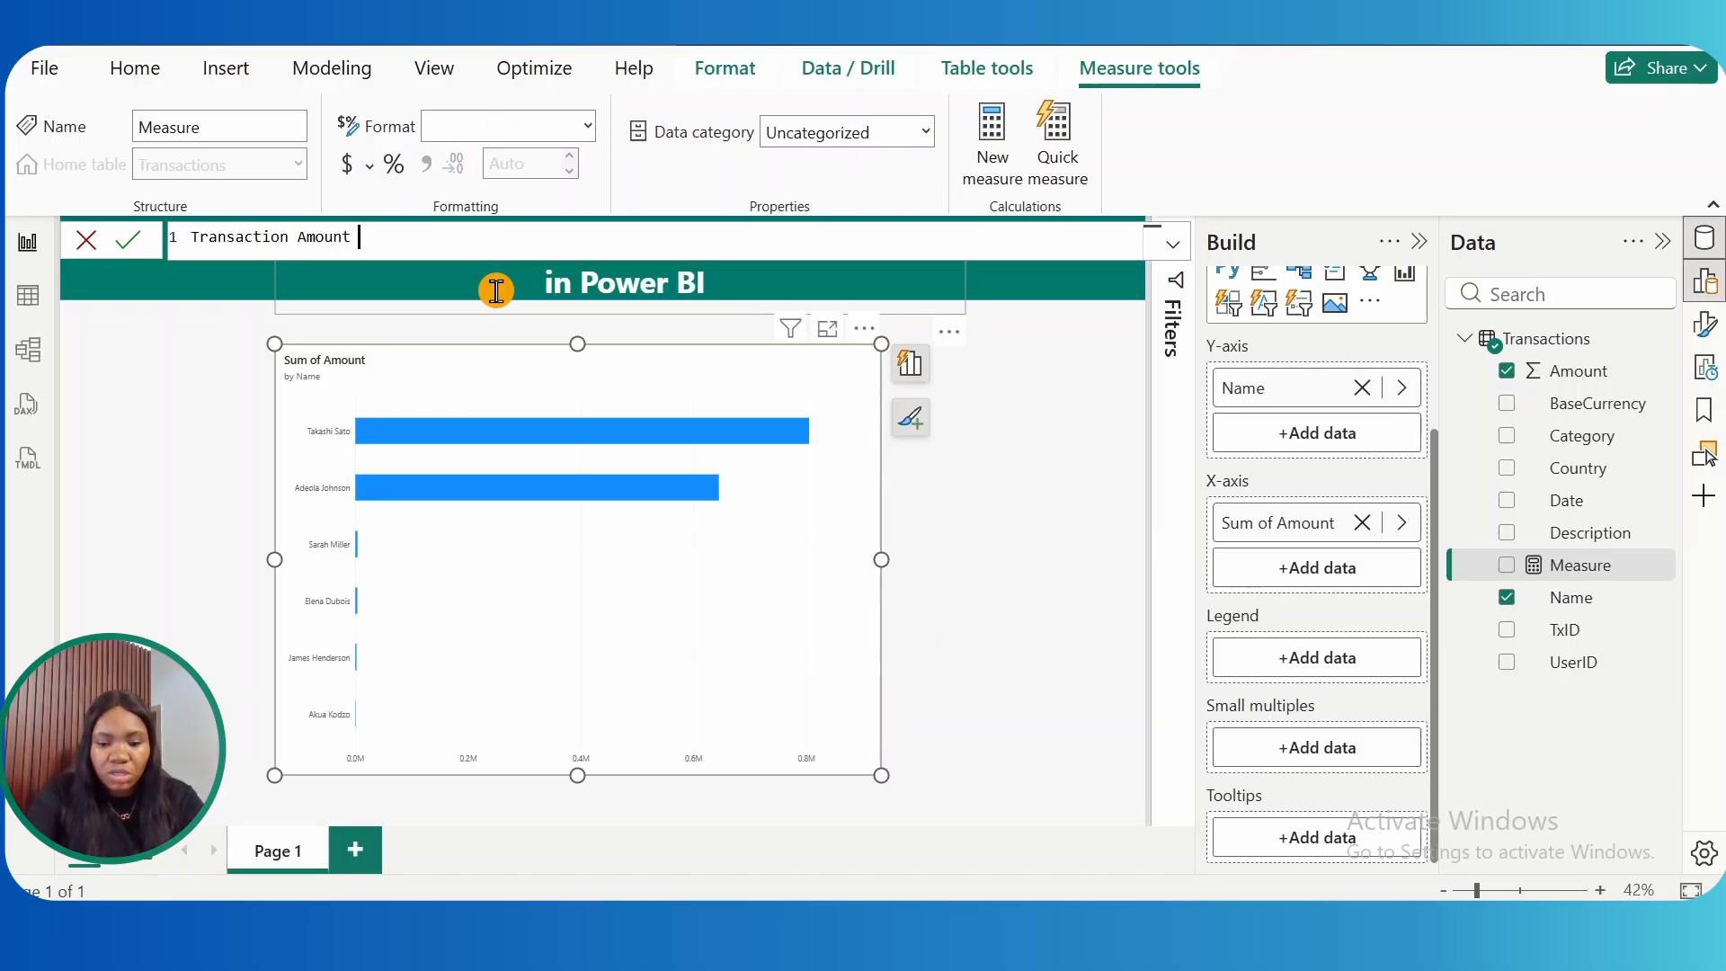
{"action": "type", "text": "Transaction Amount = sum"}
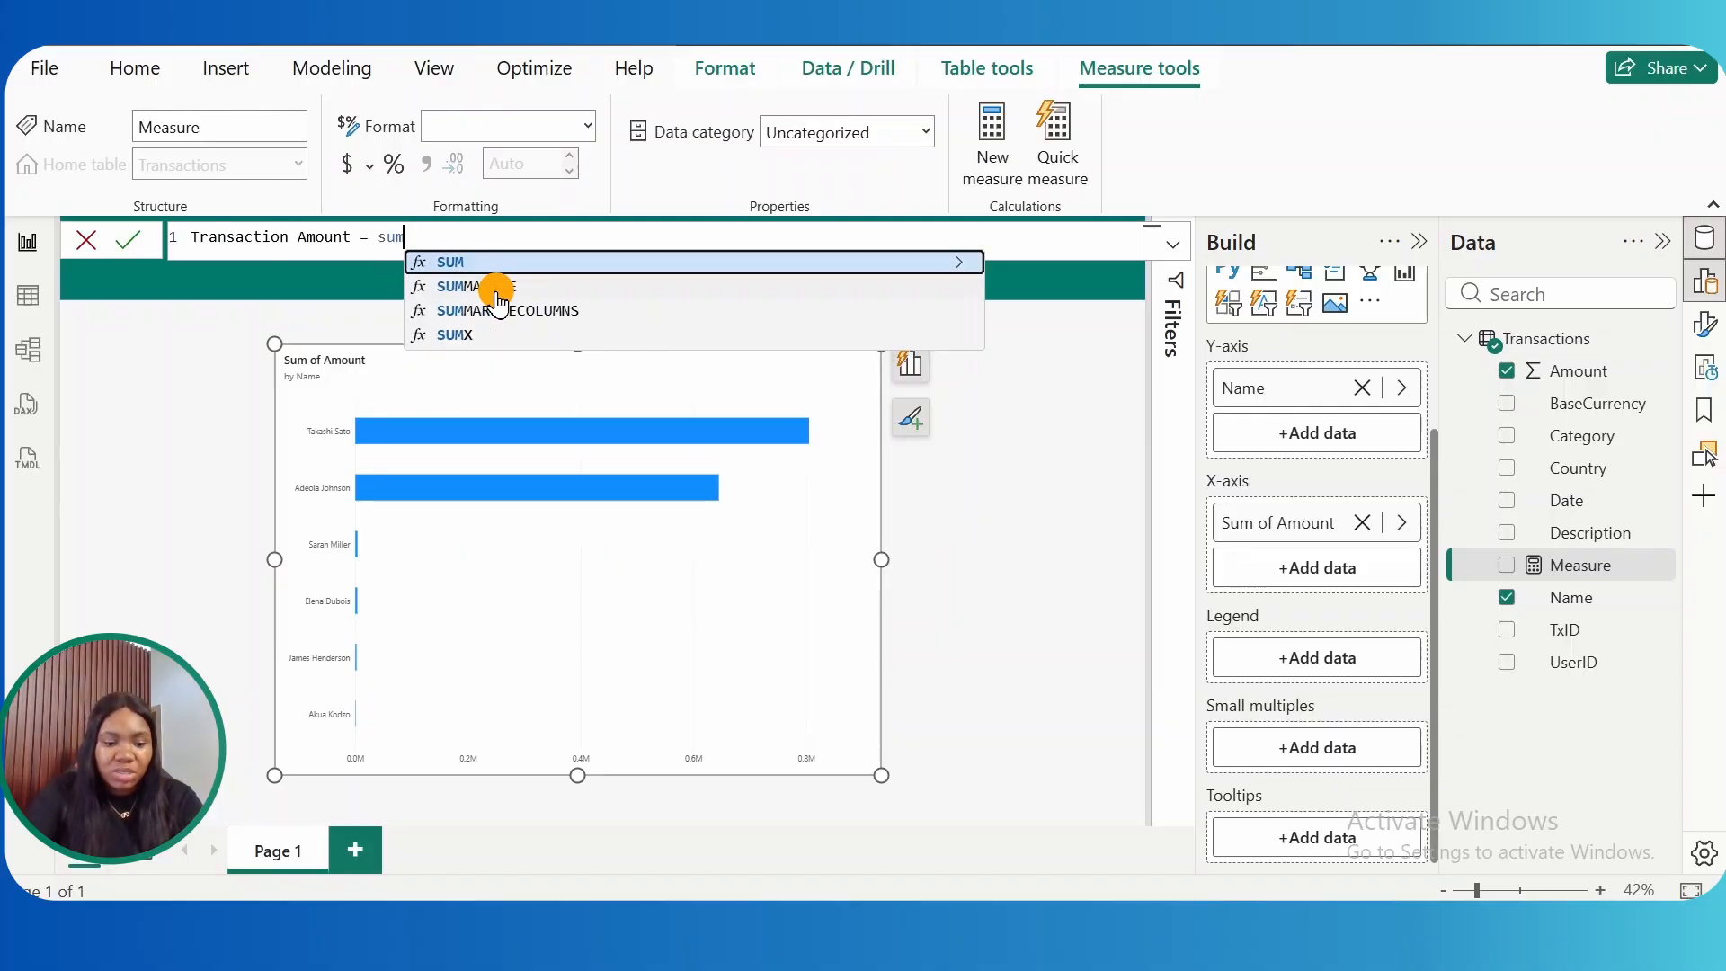
{"action": "key", "text": "Tab"}
{"action": "key", "text": "Down"}
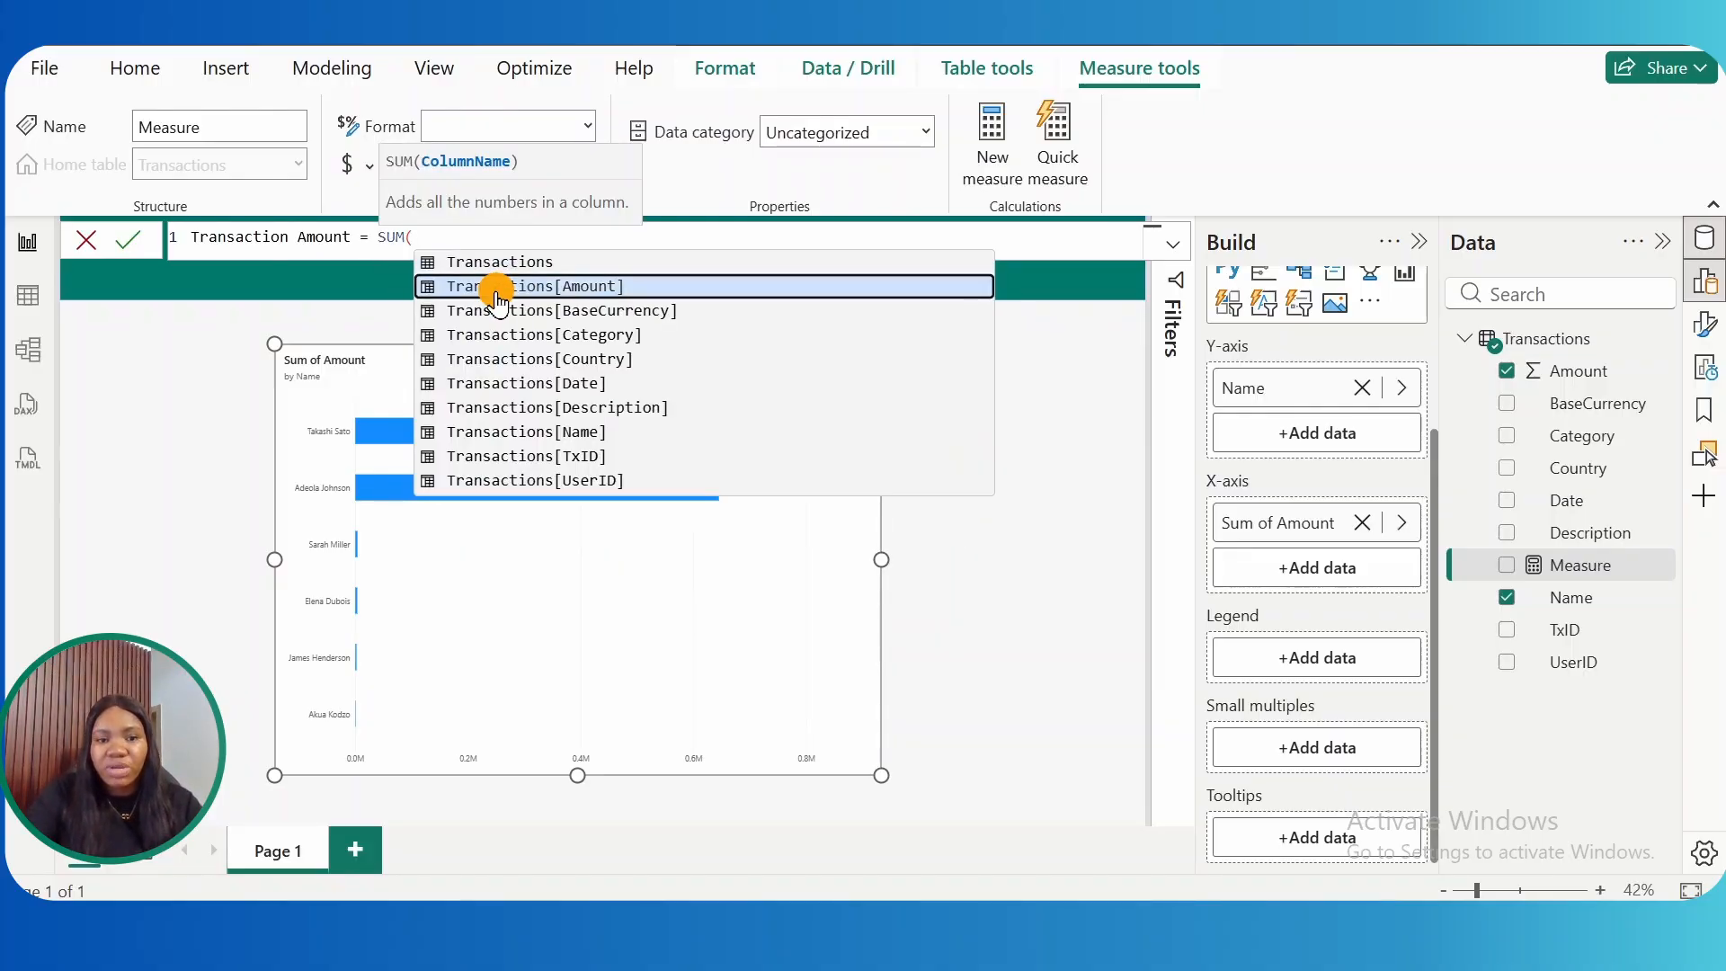
{"action": "left_click", "coordinate": [495, 286]}
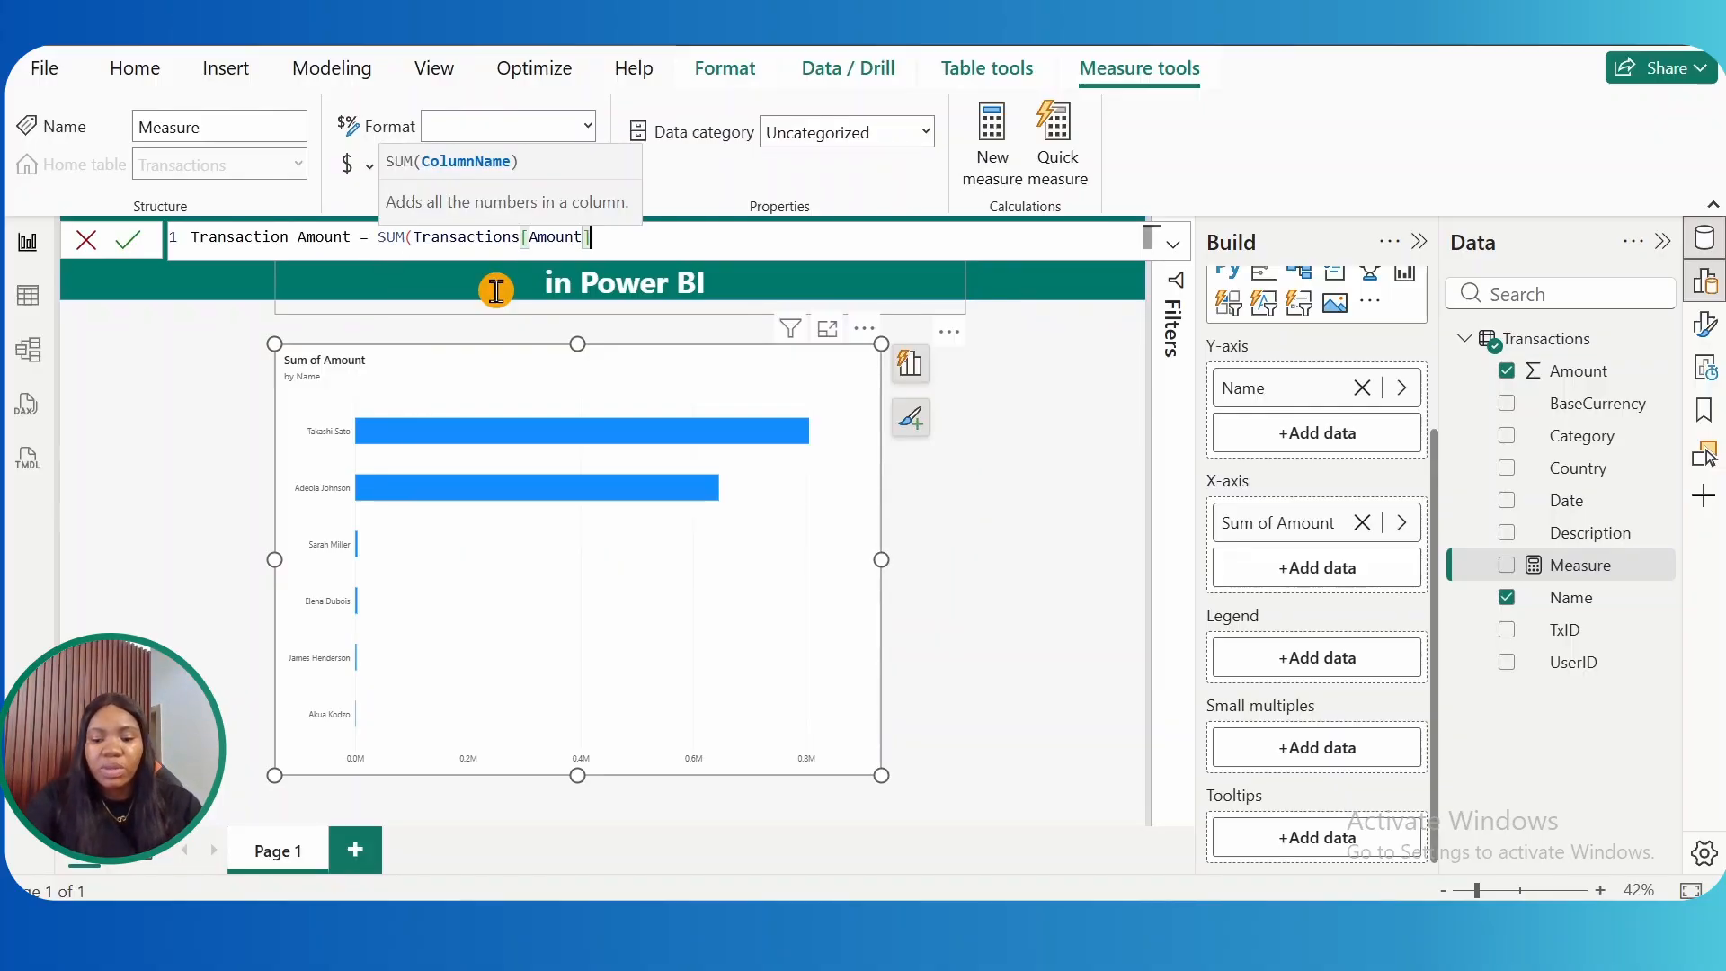
{"action": "type", "text": ")"}
{"action": "key", "text": "Return"}
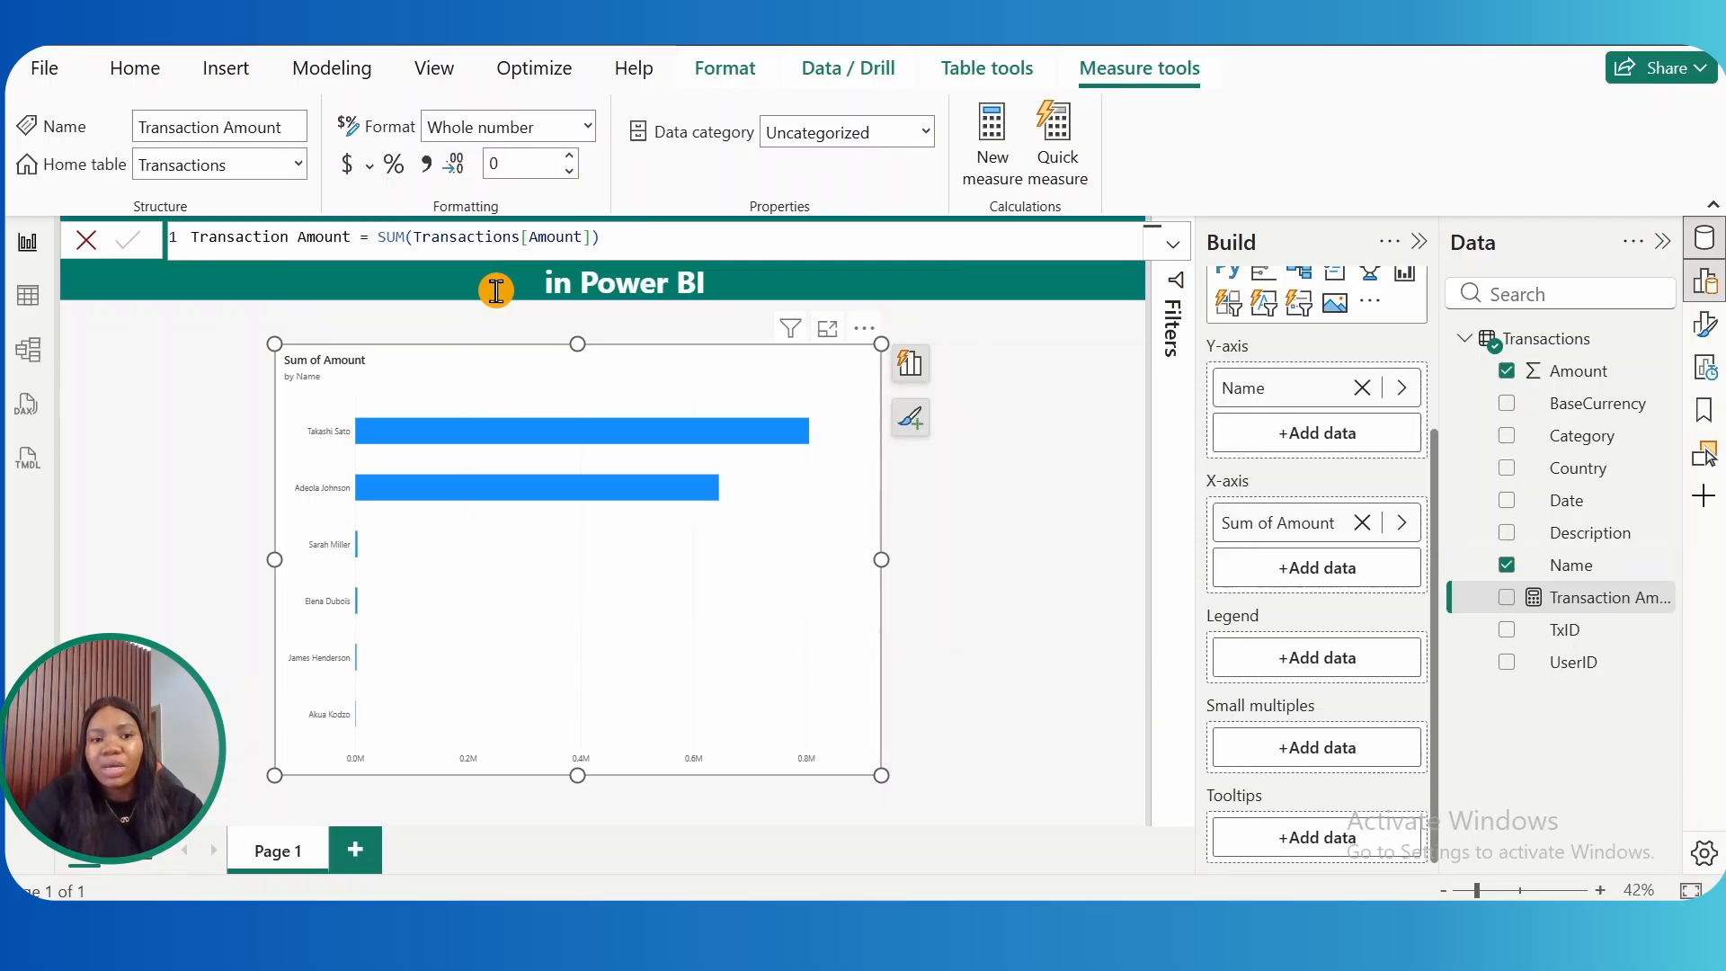
- Replace Sum of Amount on the chart's X-axis with the Transaction Amount measure
{"action": "left_click", "coordinate": [1366, 526]}
{"action": "left_click_drag", "start_coordinate": [1606, 597], "coordinate": [1380, 574]}
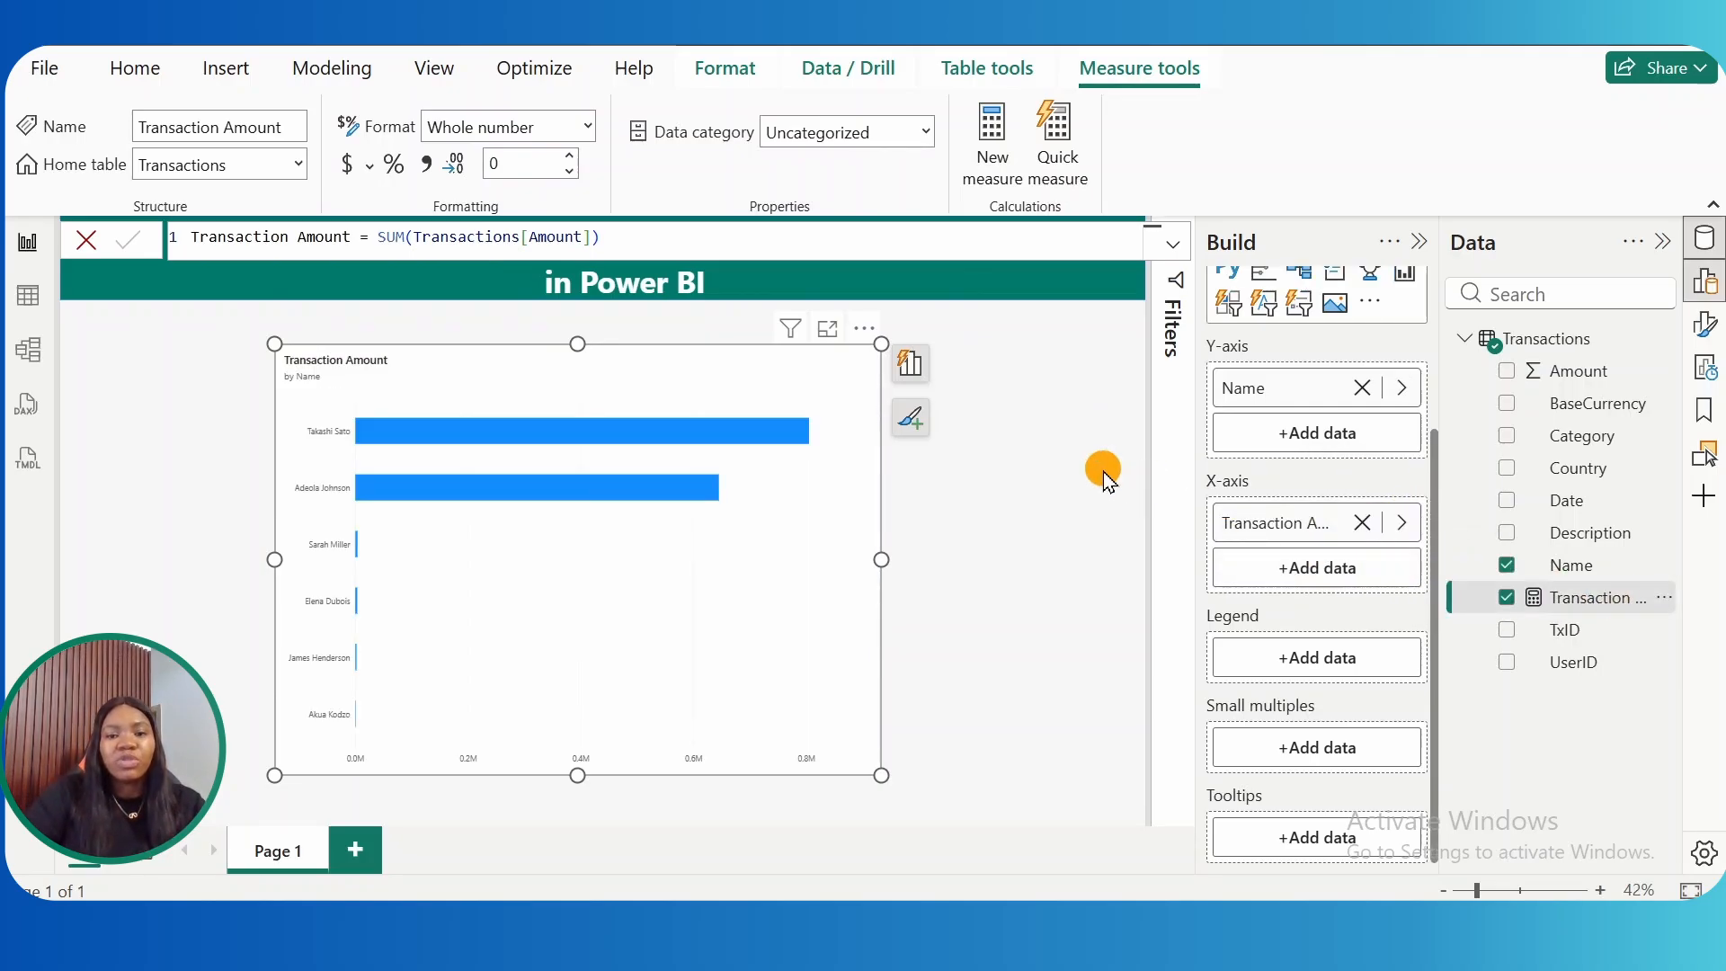
{"action": "left_click", "coordinate": [1042, 462]}
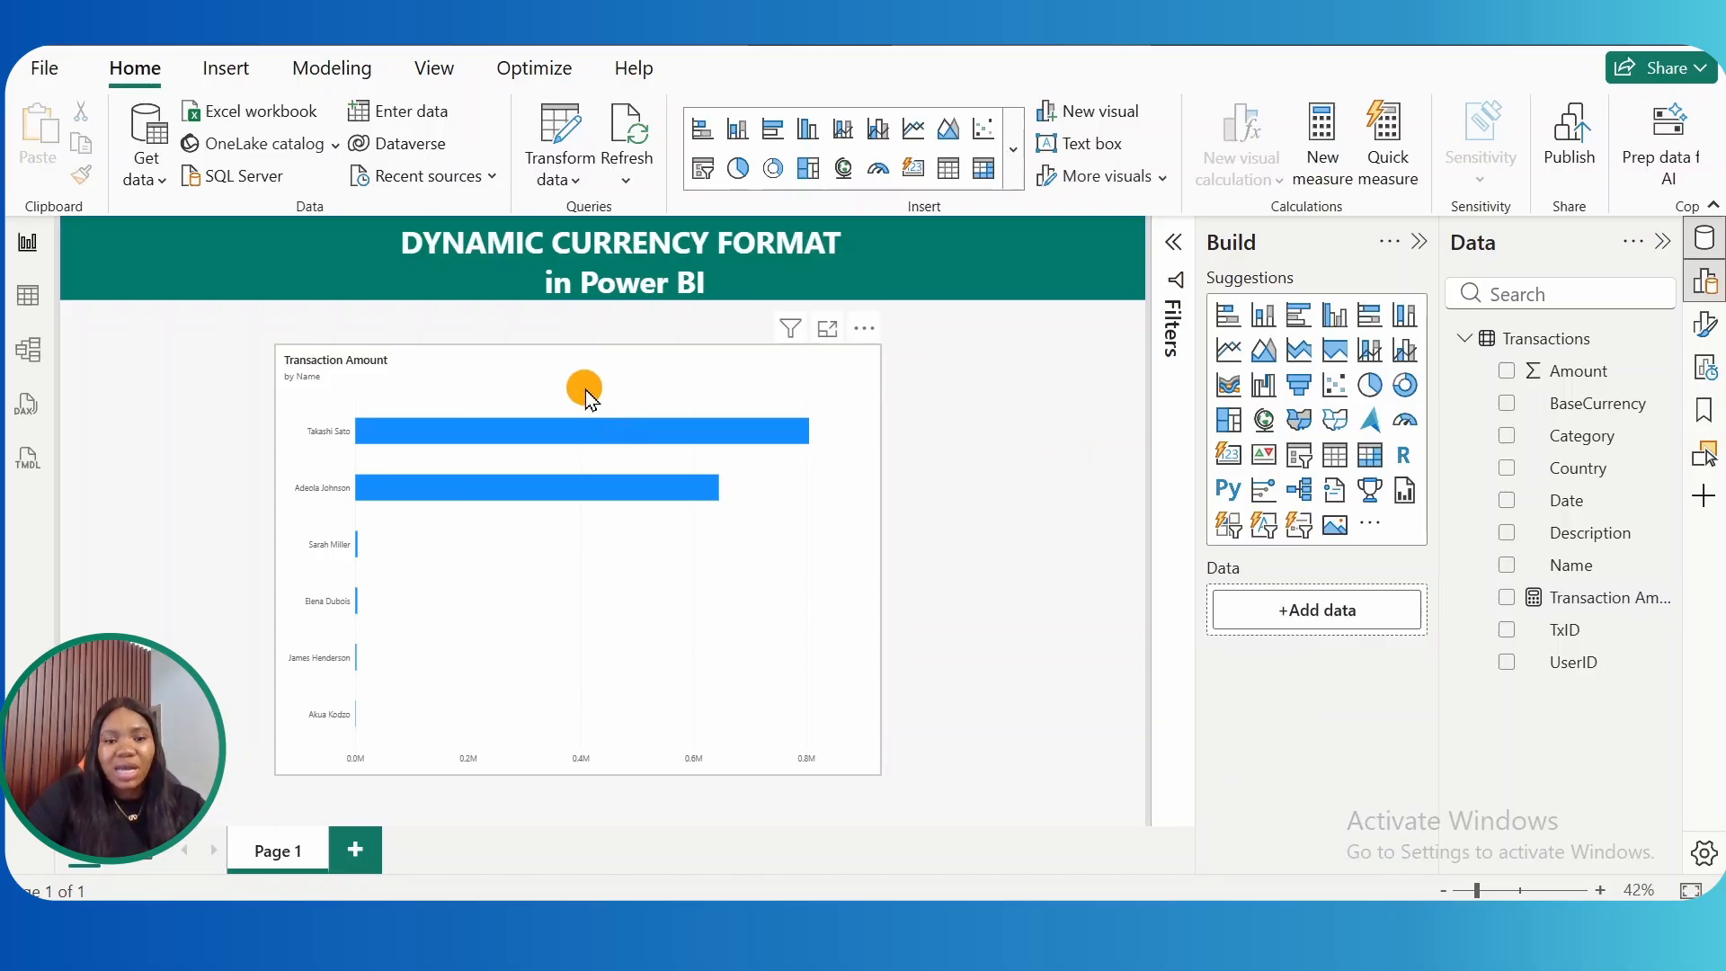
- Format the bar chart's X-axis with a logarithmic scale and turn its values off
{"action": "left_click", "coordinate": [530, 660]}
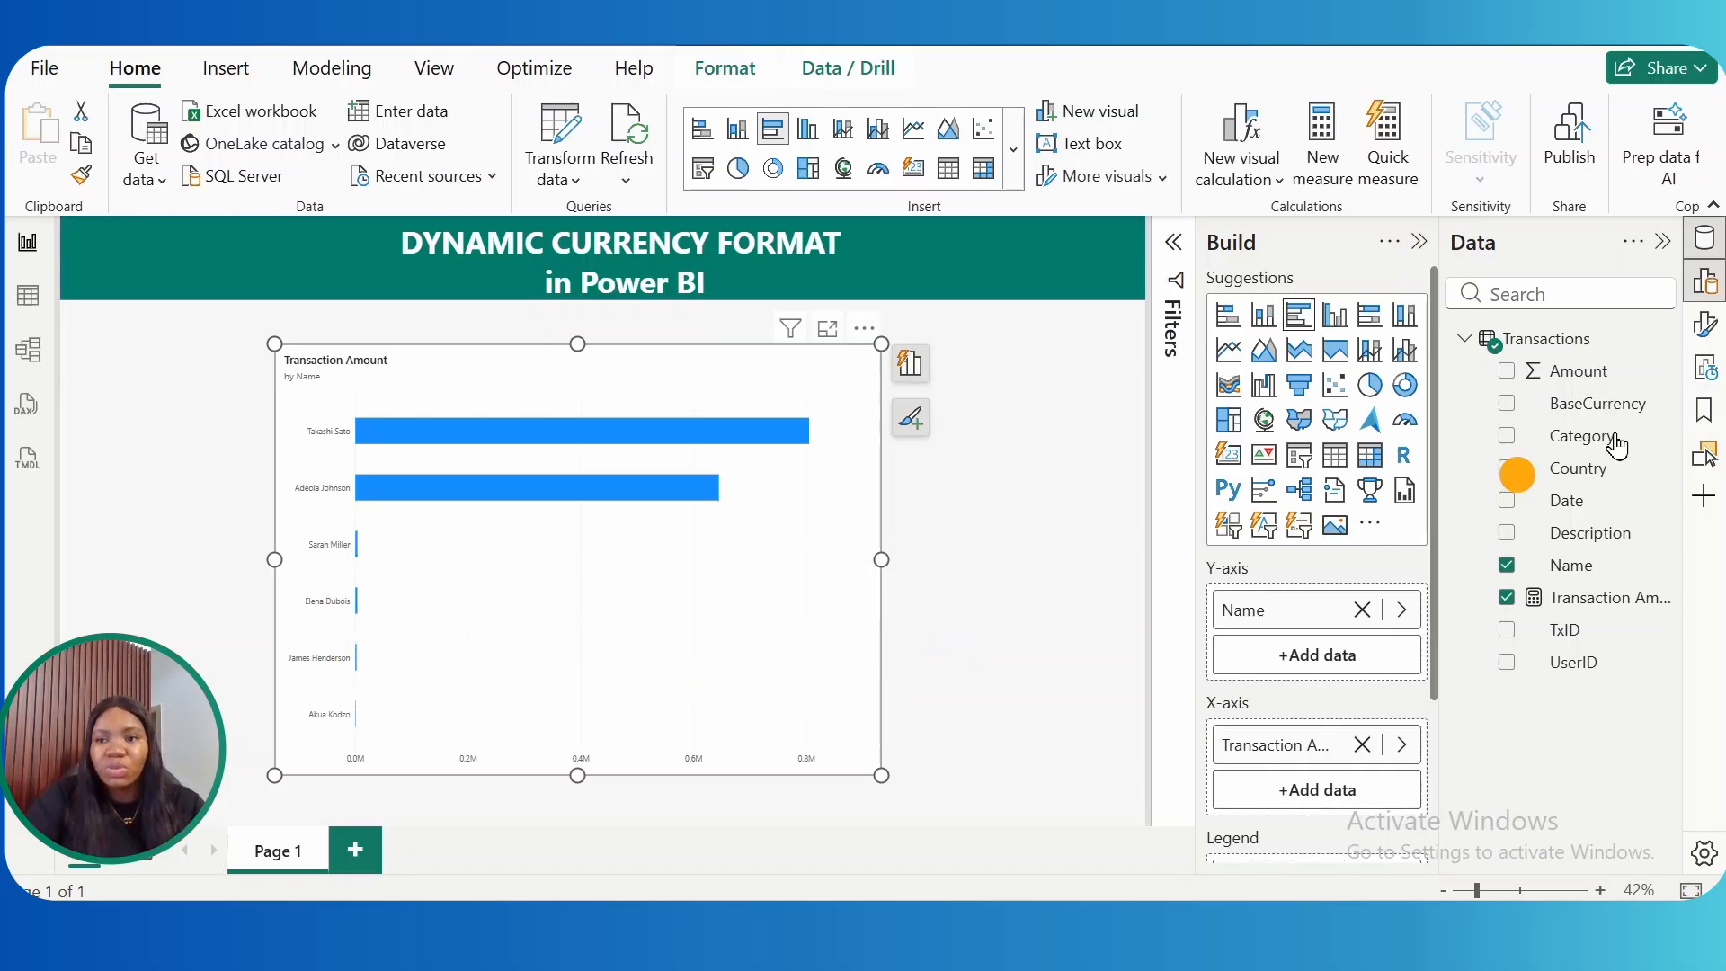
{"action": "left_click", "coordinate": [1713, 334]}
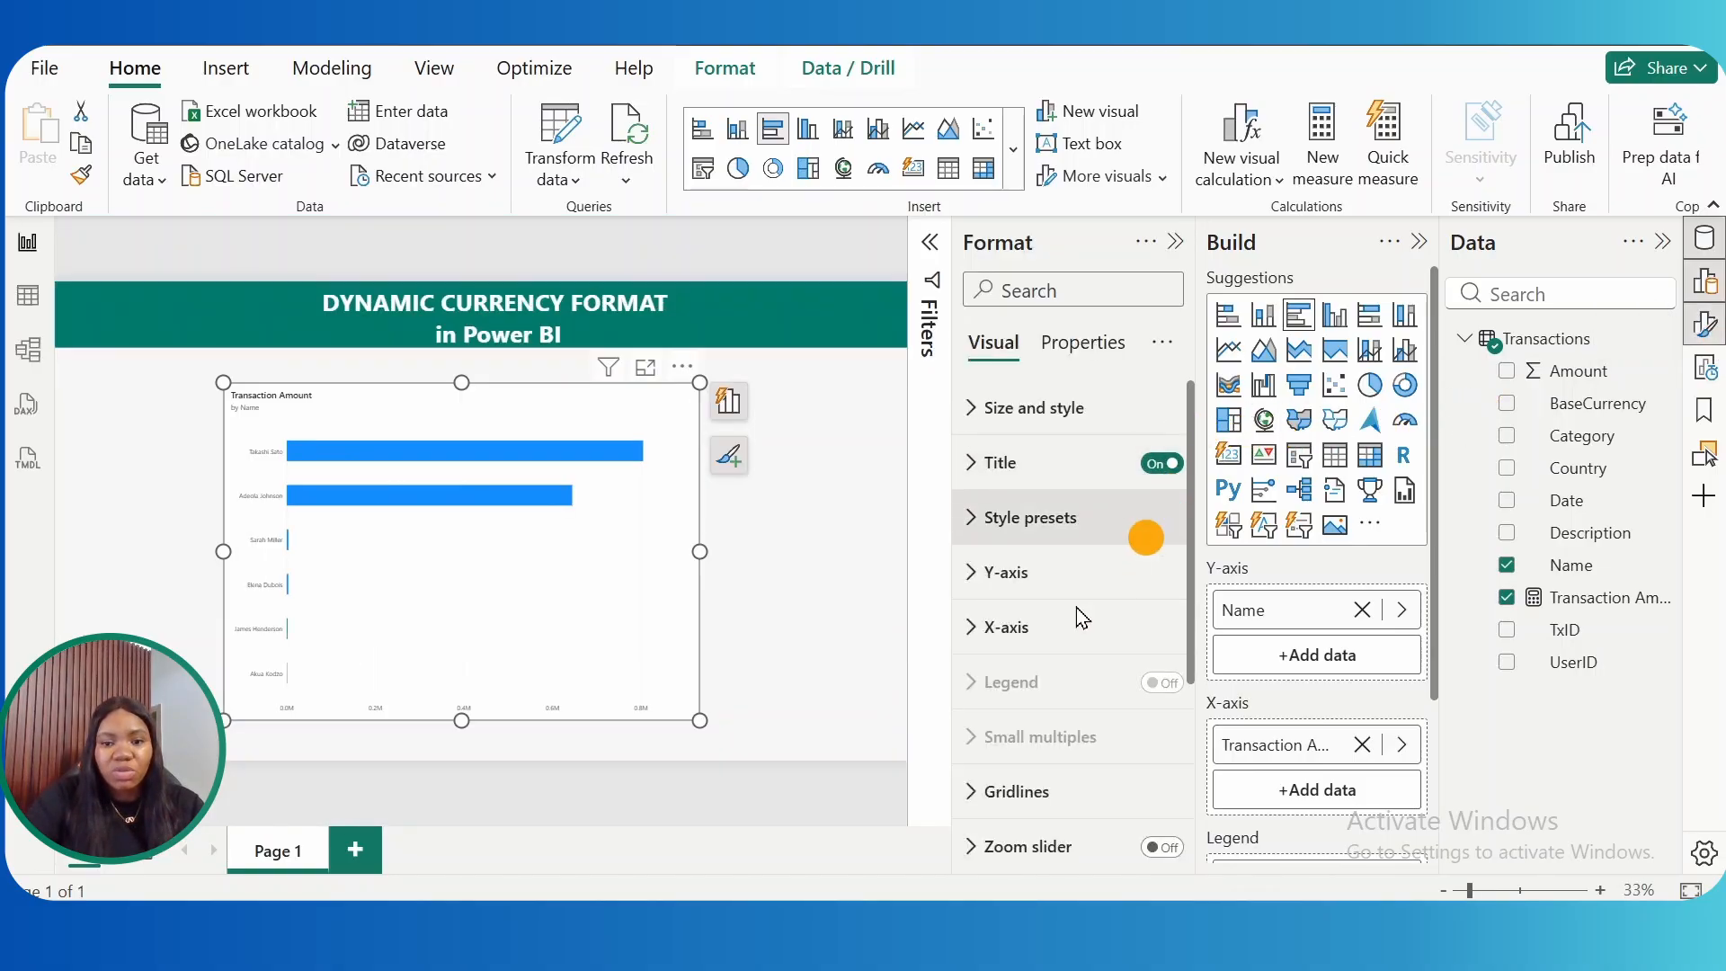
{"action": "left_click", "coordinate": [970, 643]}
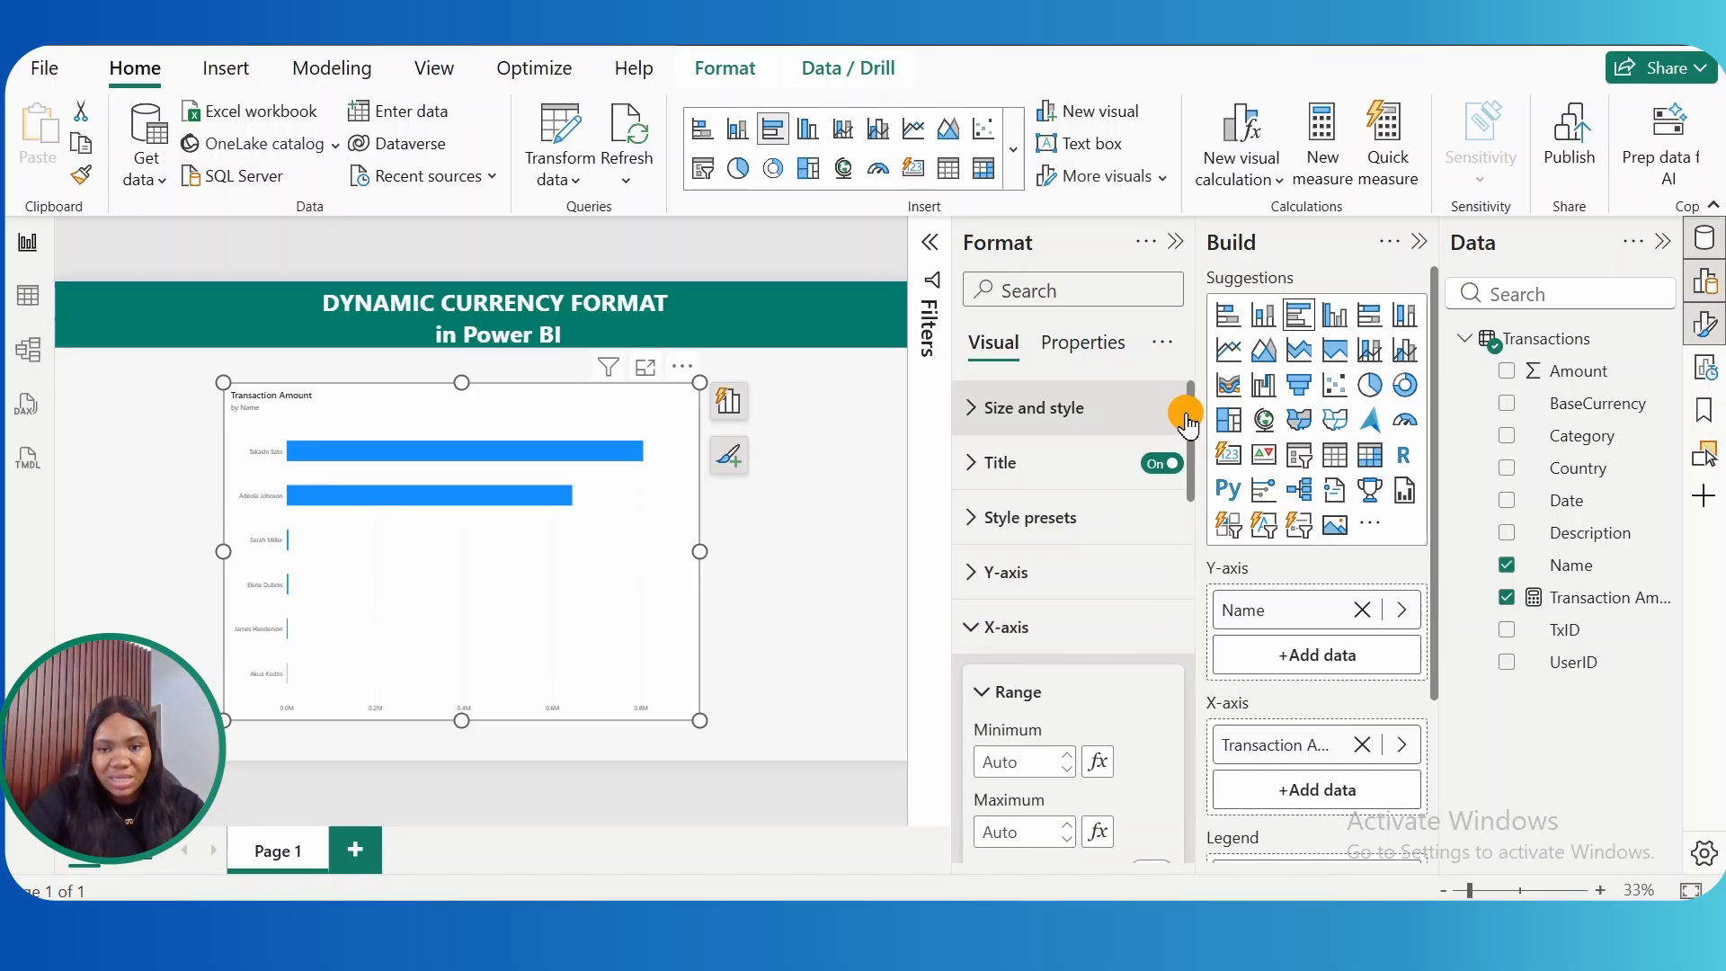
{"action": "left_click_drag", "start_coordinate": [1185, 419], "coordinate": [1179, 505]}
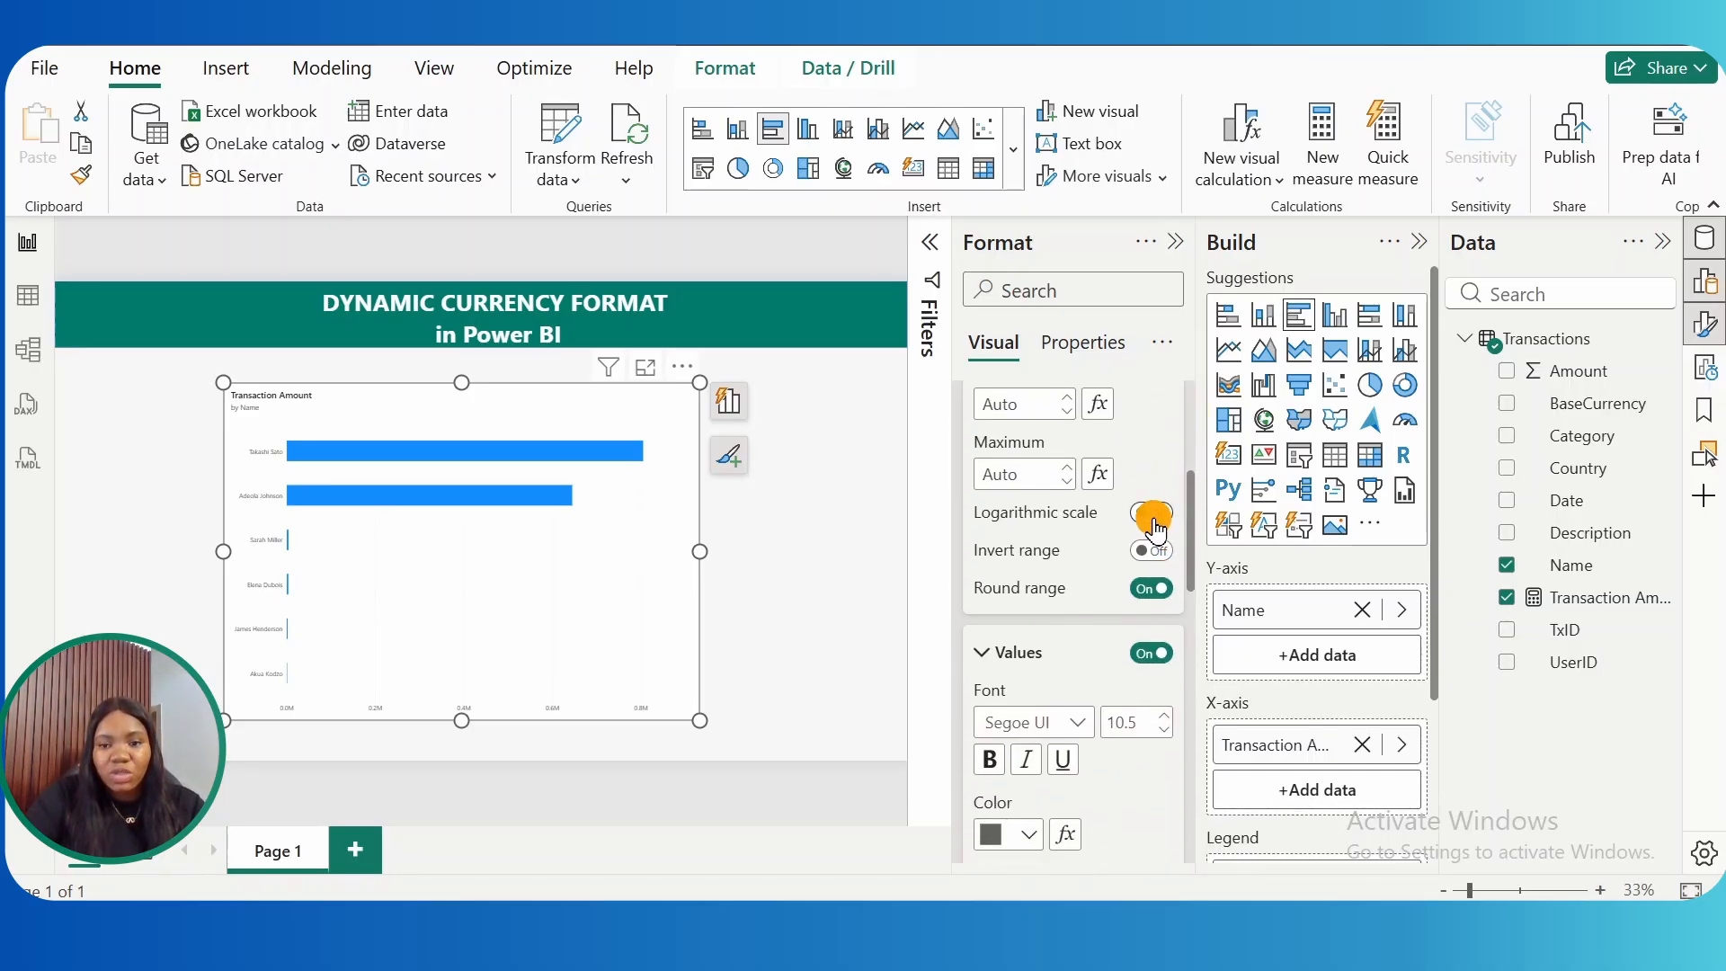
{"action": "left_click", "coordinate": [1154, 520]}
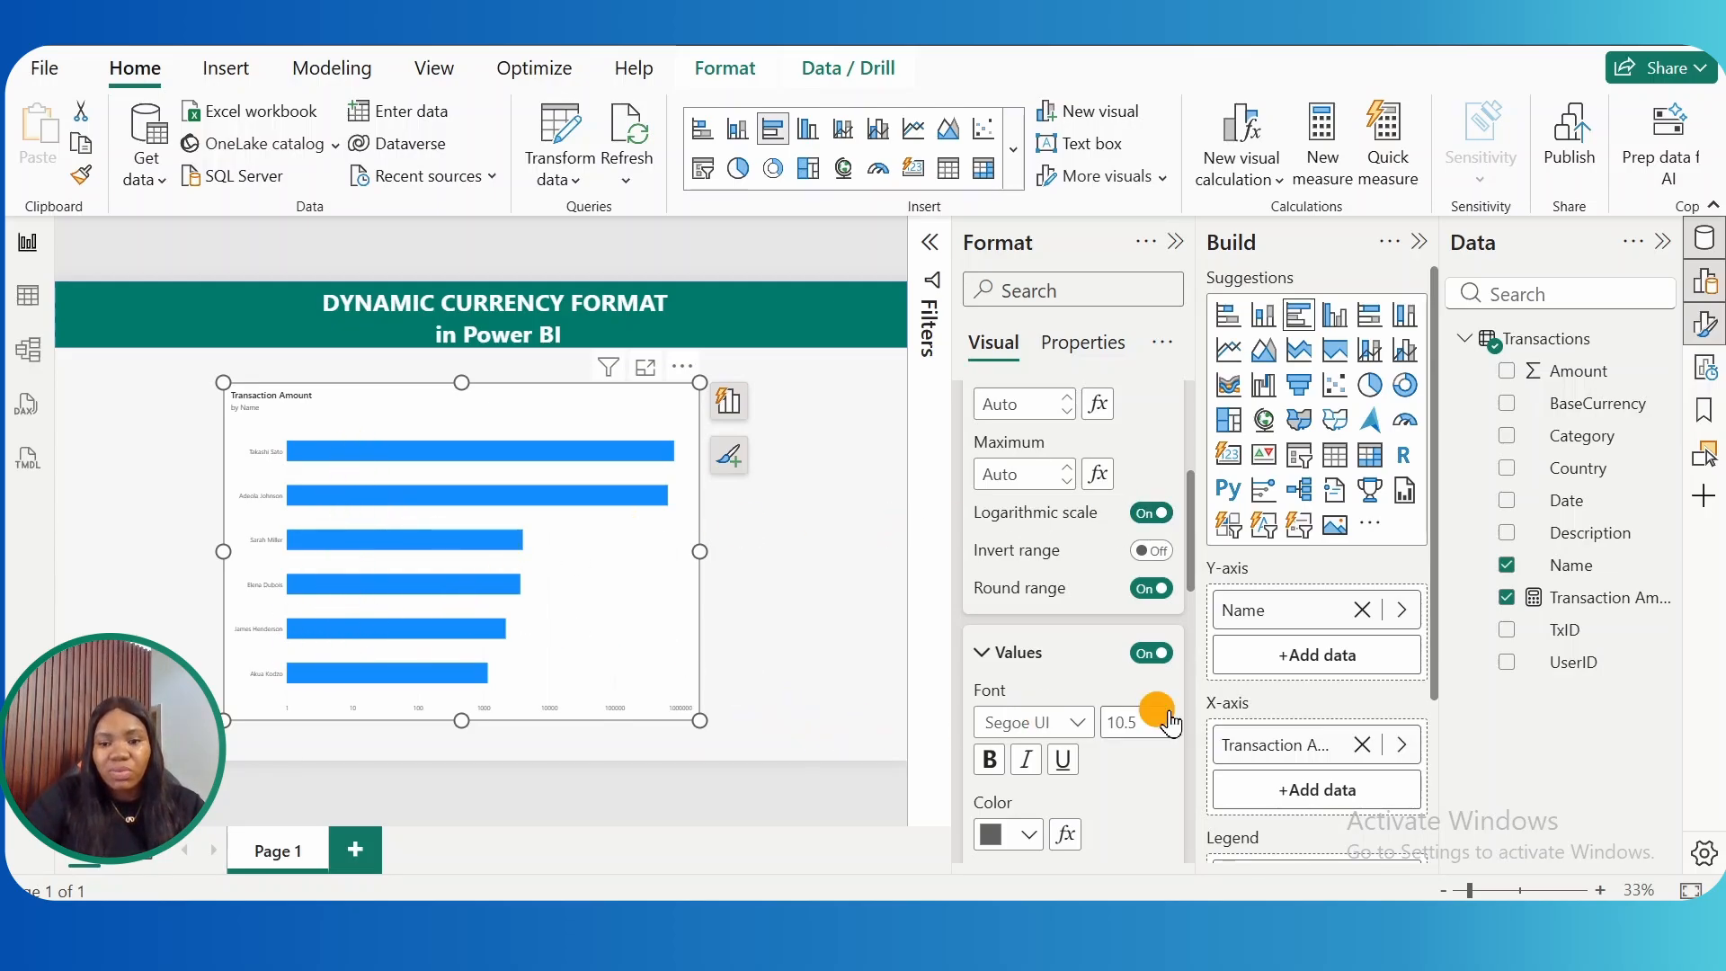
{"action": "left_click", "coordinate": [1152, 654]}
{"action": "scroll", "coordinate": [1193, 544], "scroll_direction": "up", "scroll_amount": 1}
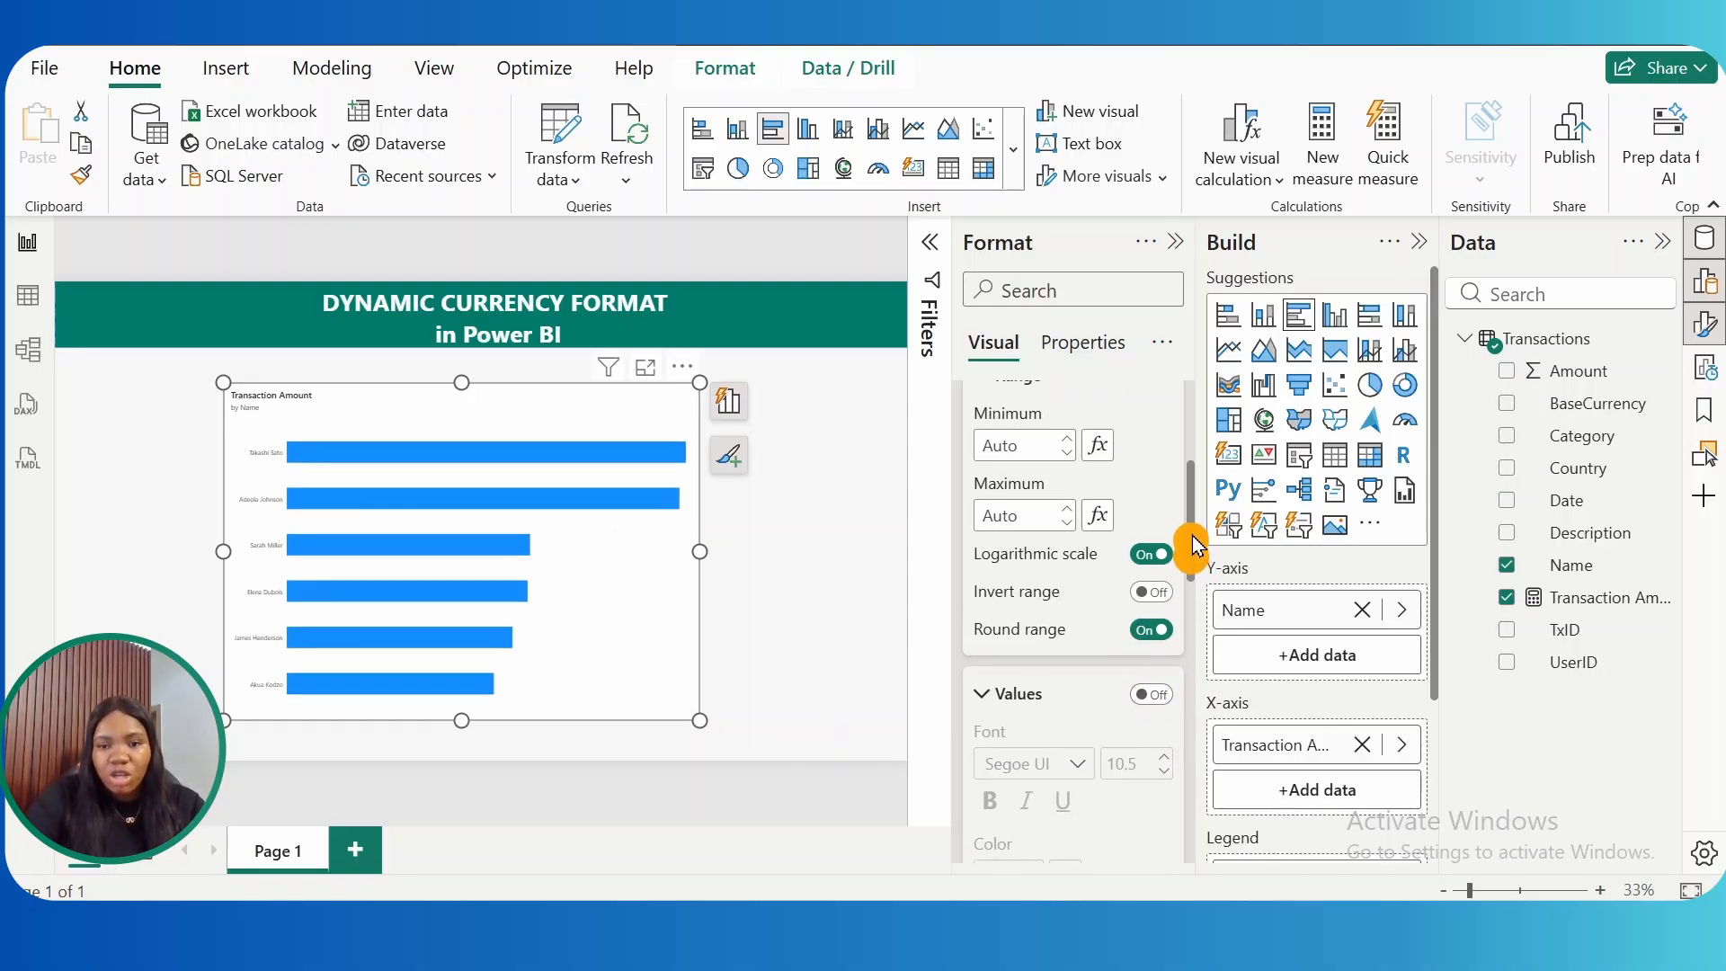
{"action": "scroll", "coordinate": [1191, 531], "scroll_direction": "up", "scroll_amount": 2}
{"action": "left_click", "coordinate": [978, 475]}
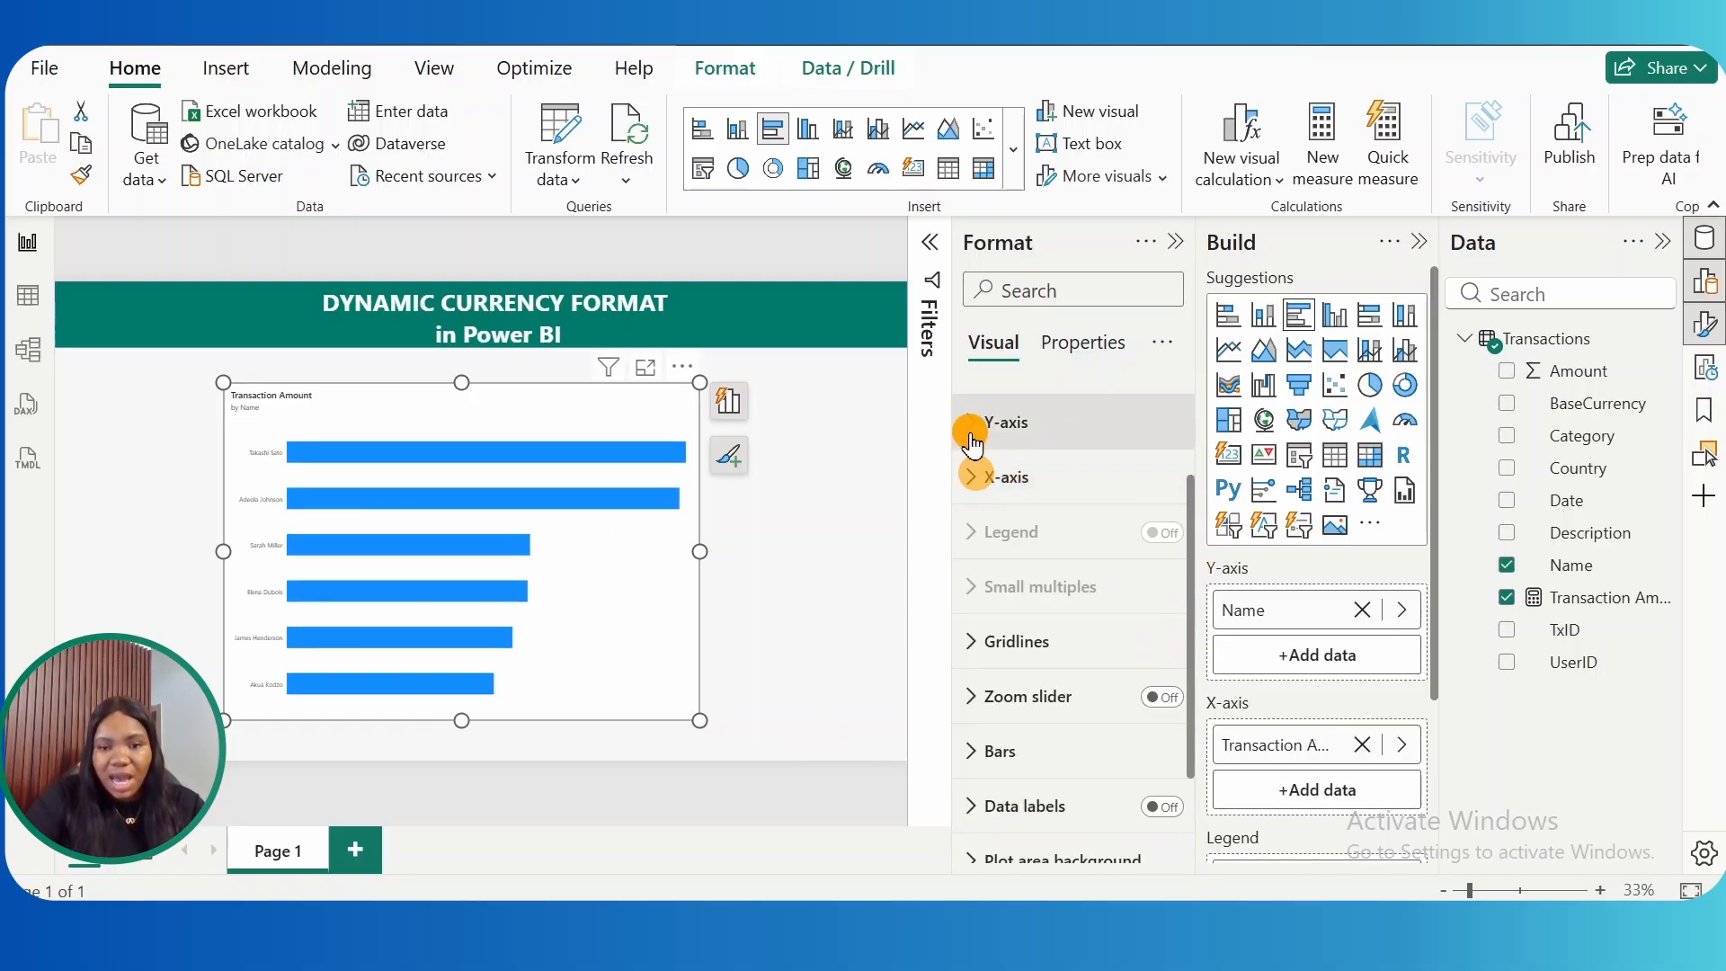
- Set the font size of the chart's Y-axis values to 16
{"action": "left_click", "coordinate": [971, 440]}
{"action": "double_click", "coordinate": [1137, 556]}
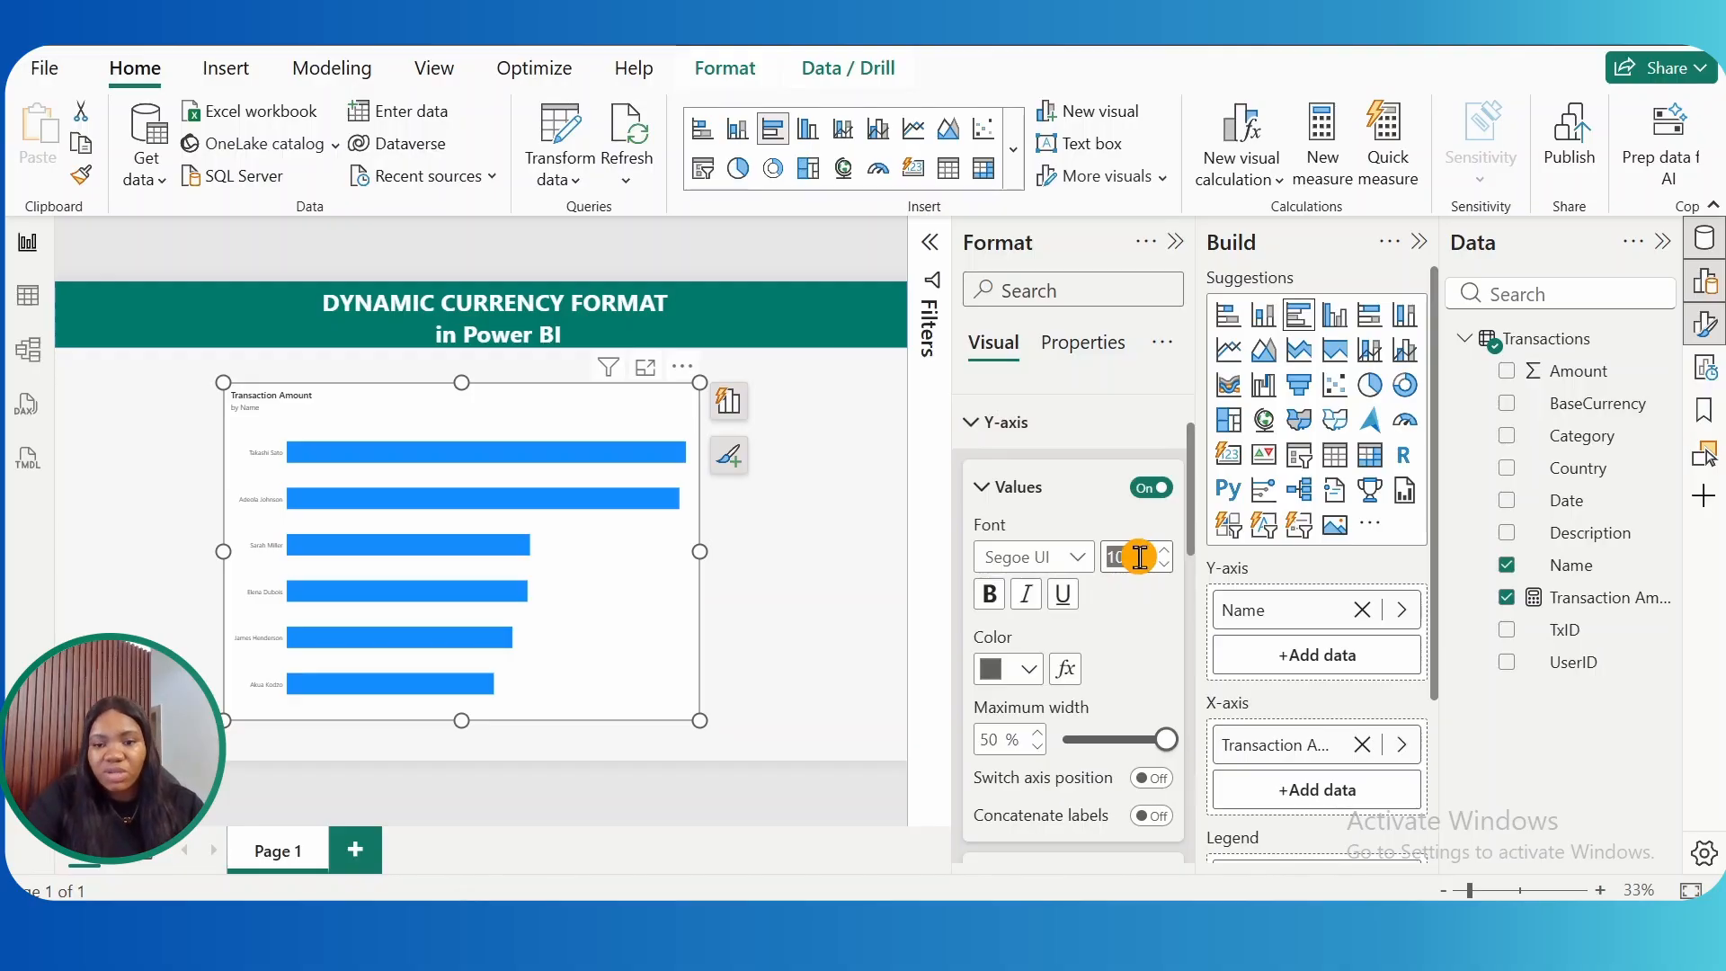
{"action": "type", "text": "16"}
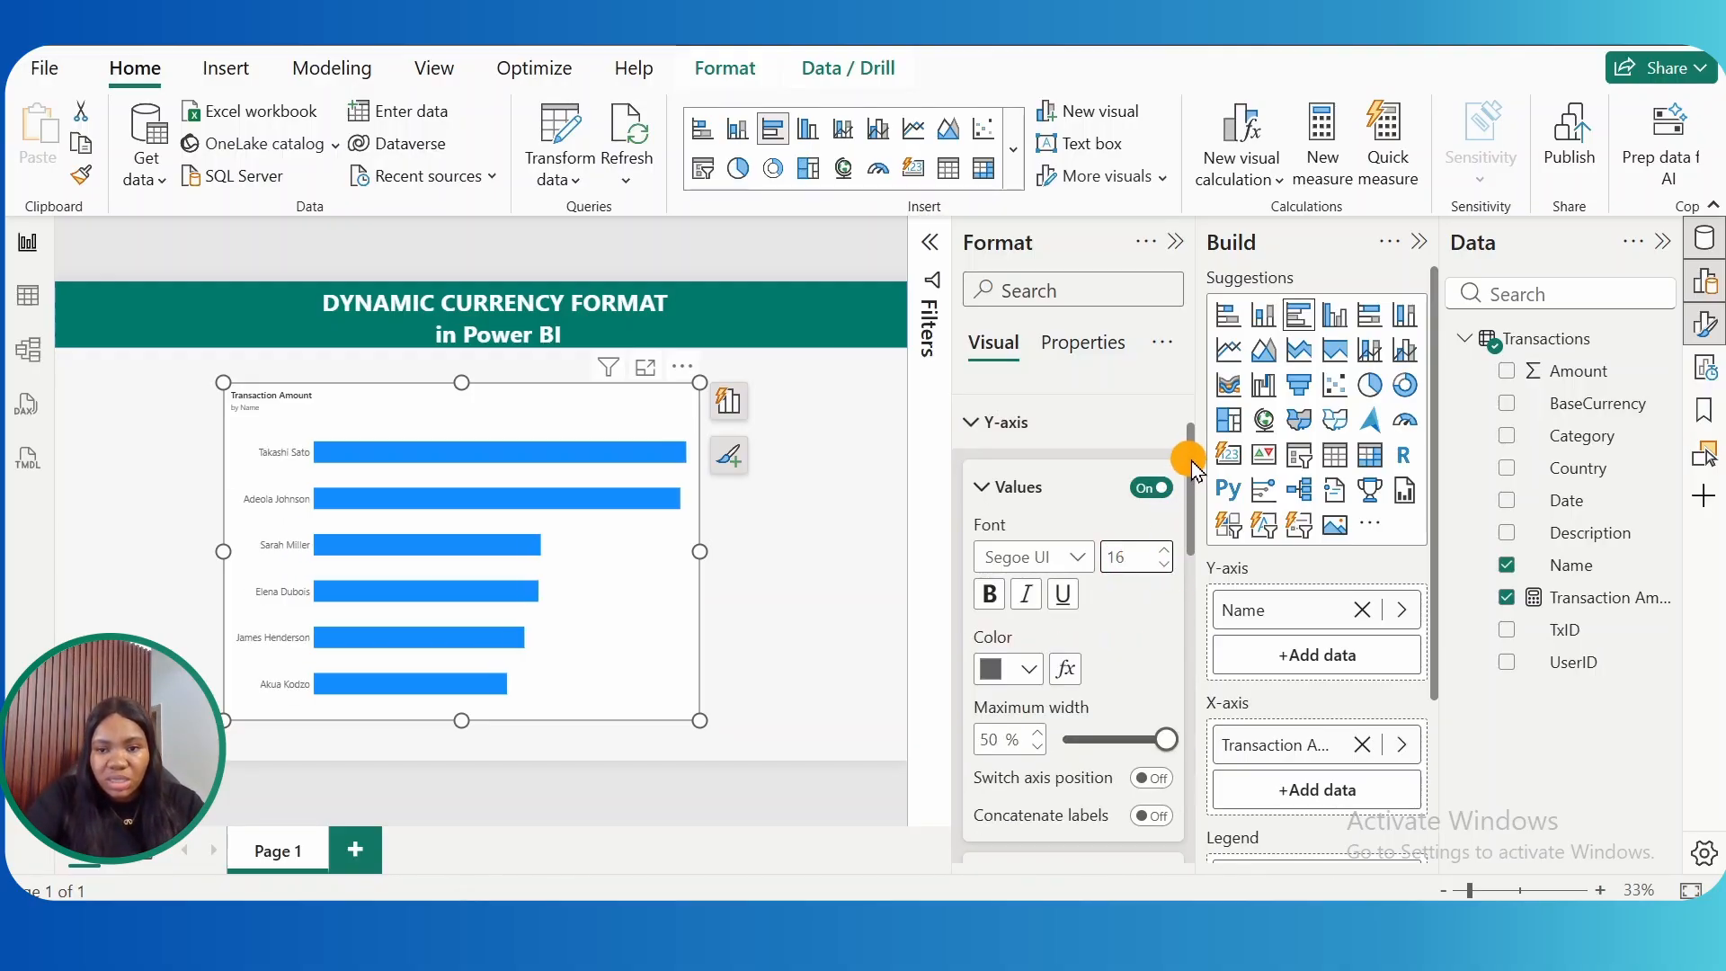
- Recolor all bars in the chart with the dark green from the recent colors
{"action": "left_click_drag", "start_coordinate": [1193, 463], "coordinate": [1168, 875]}
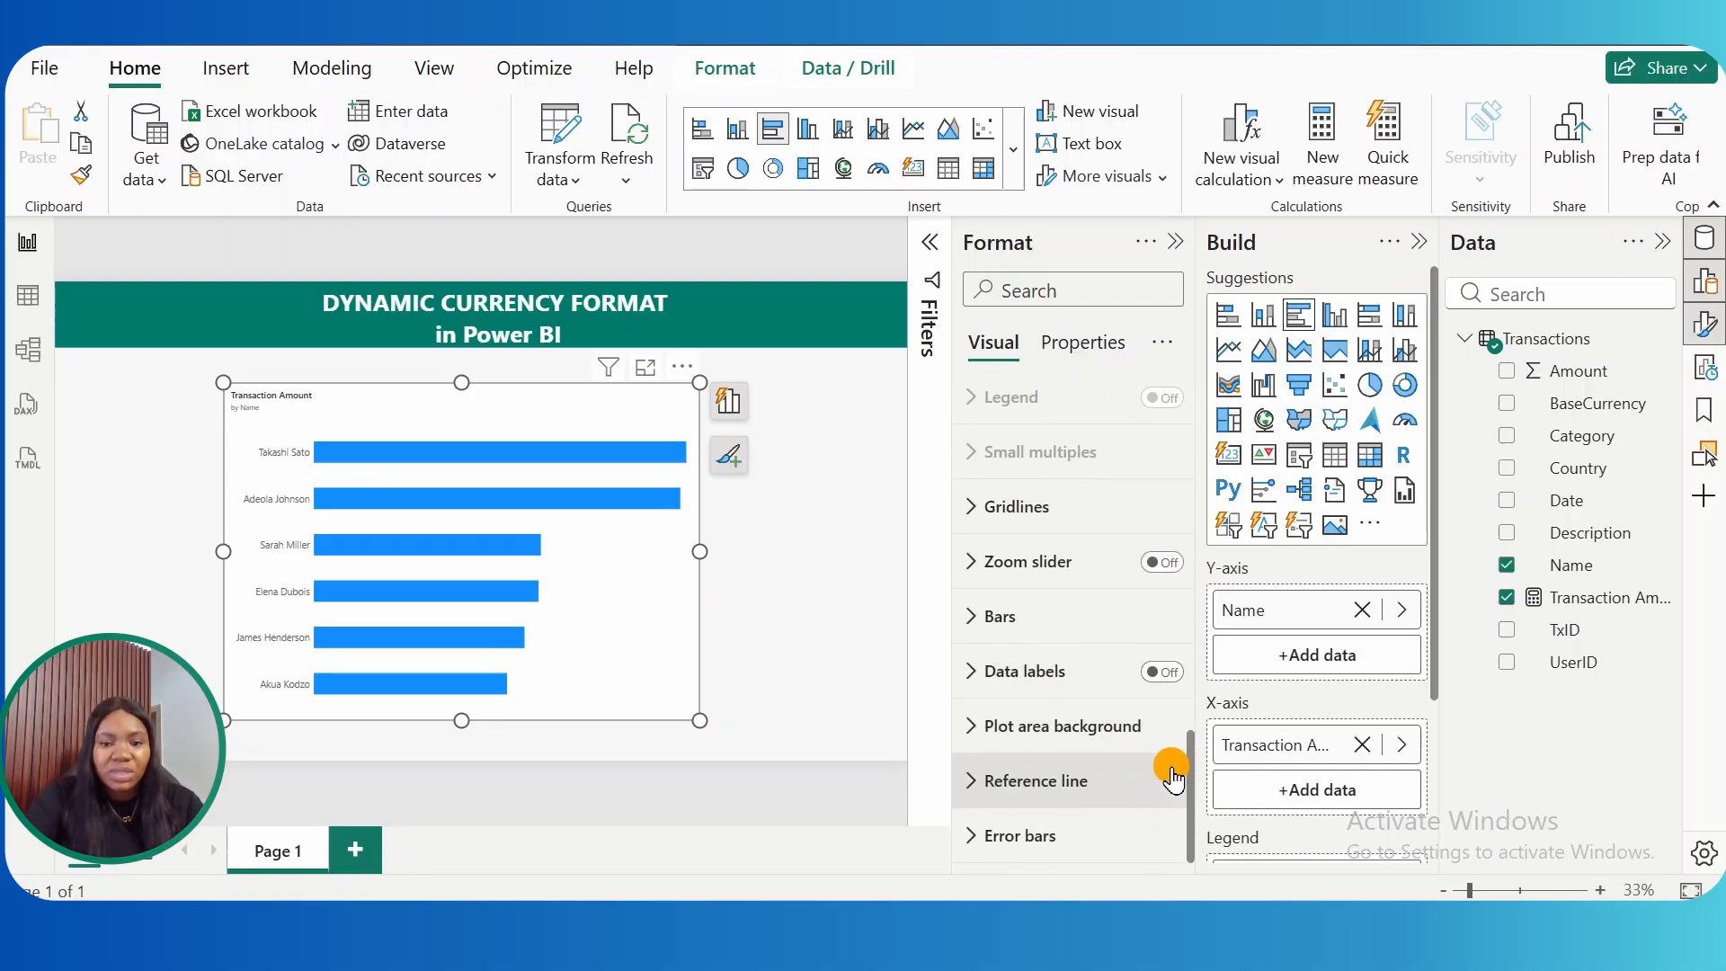
{"action": "left_click", "coordinate": [981, 625]}
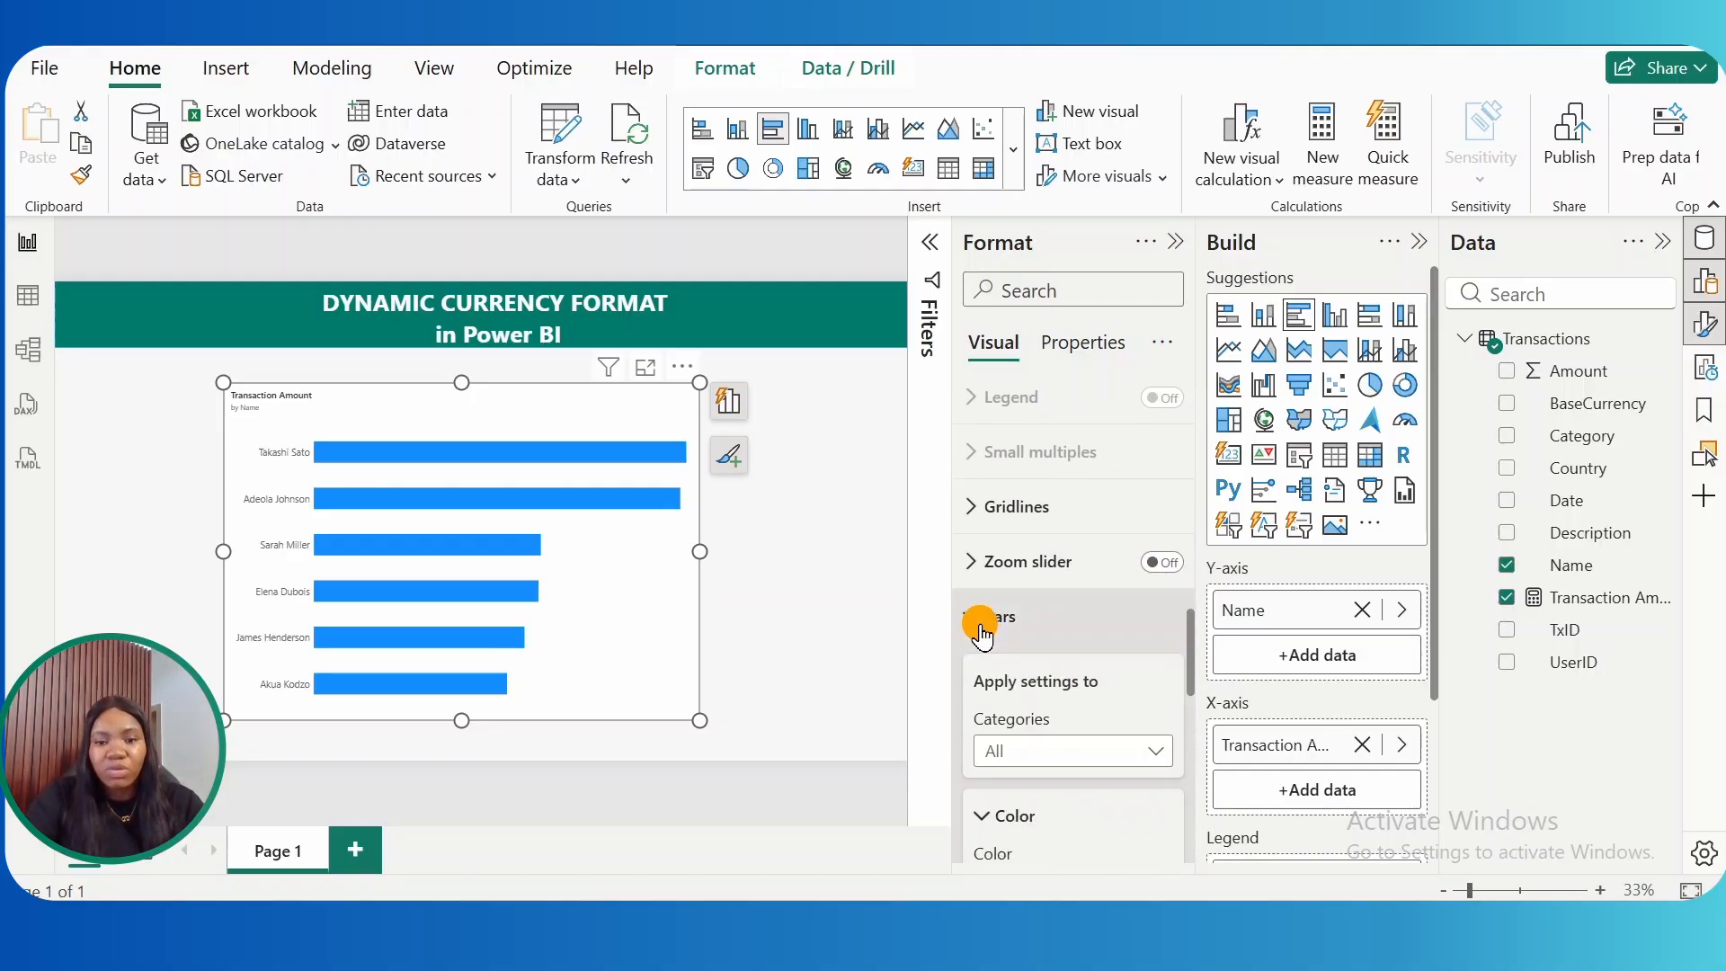
{"action": "scroll", "coordinate": [1191, 656], "scroll_direction": "down", "scroll_amount": 3}
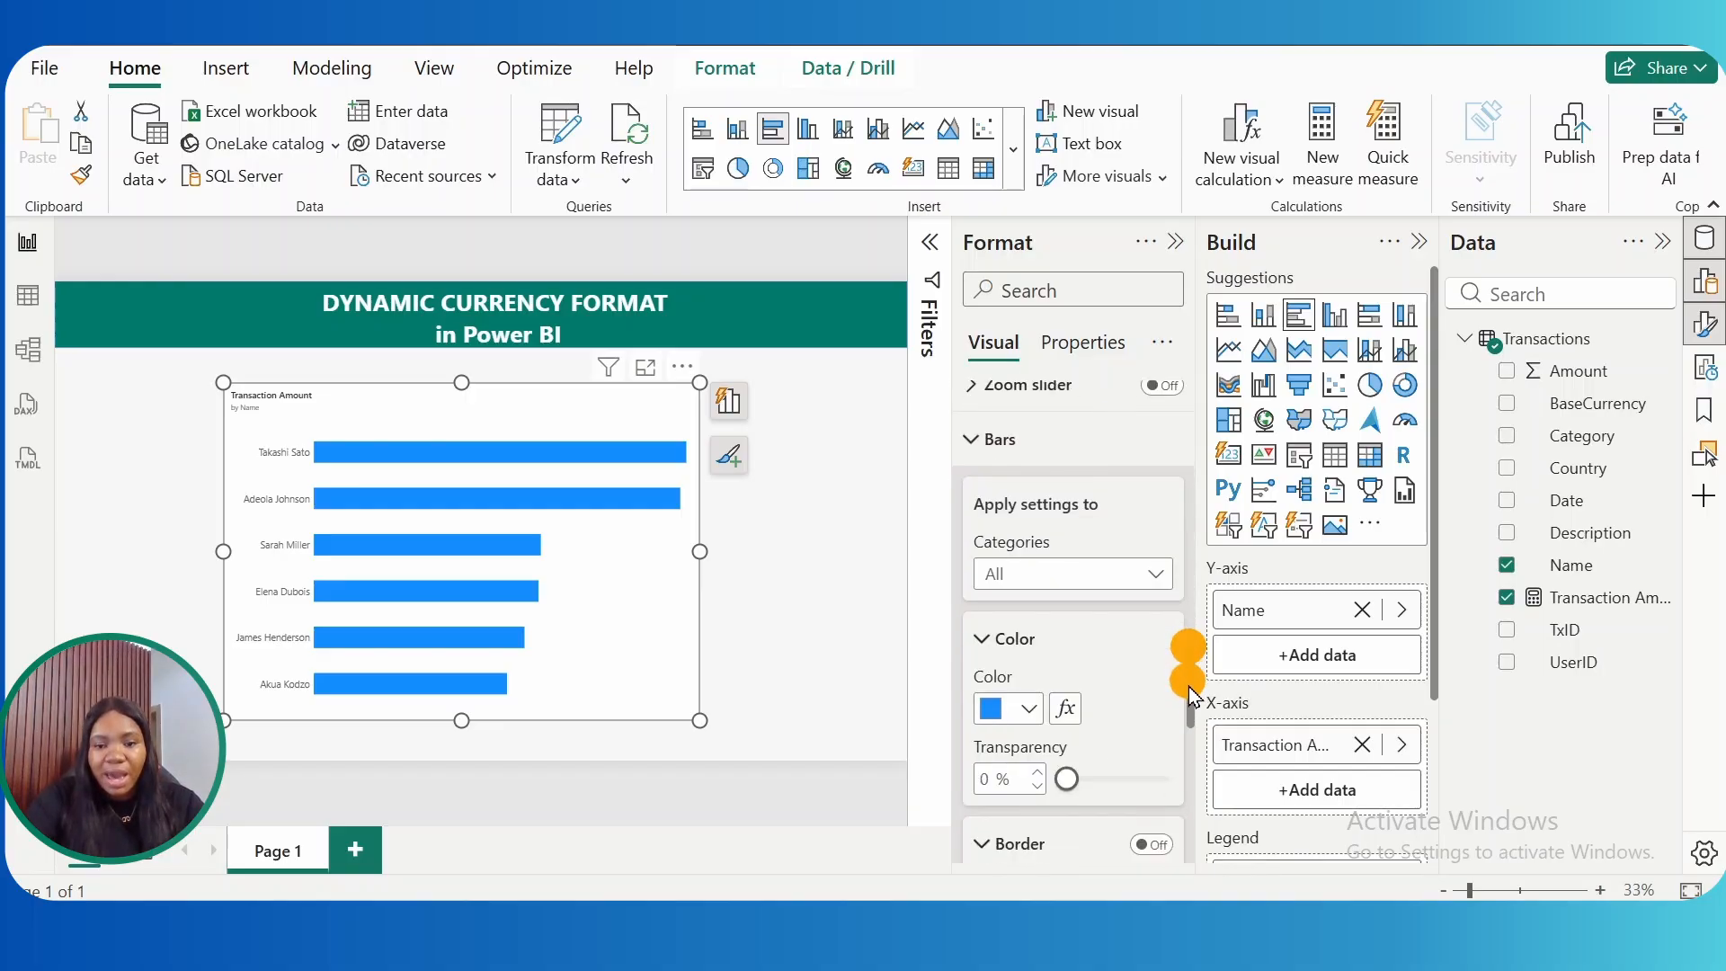
{"action": "left_click", "coordinate": [1027, 614]}
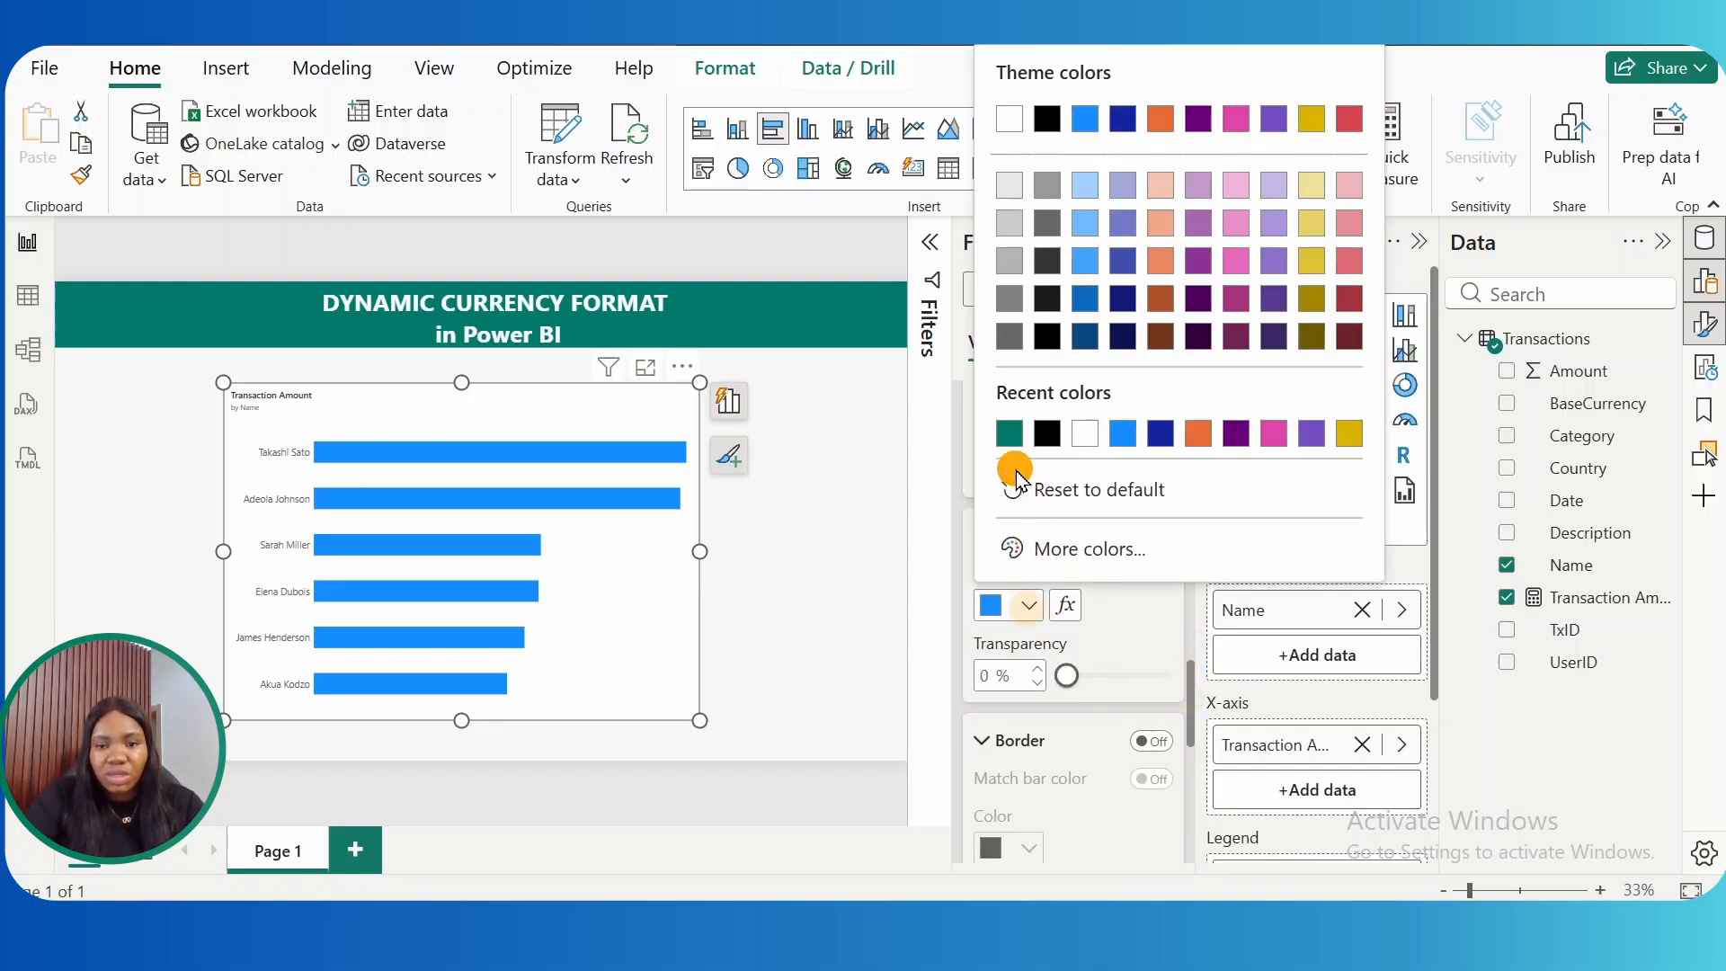
{"action": "left_click", "coordinate": [1008, 436]}
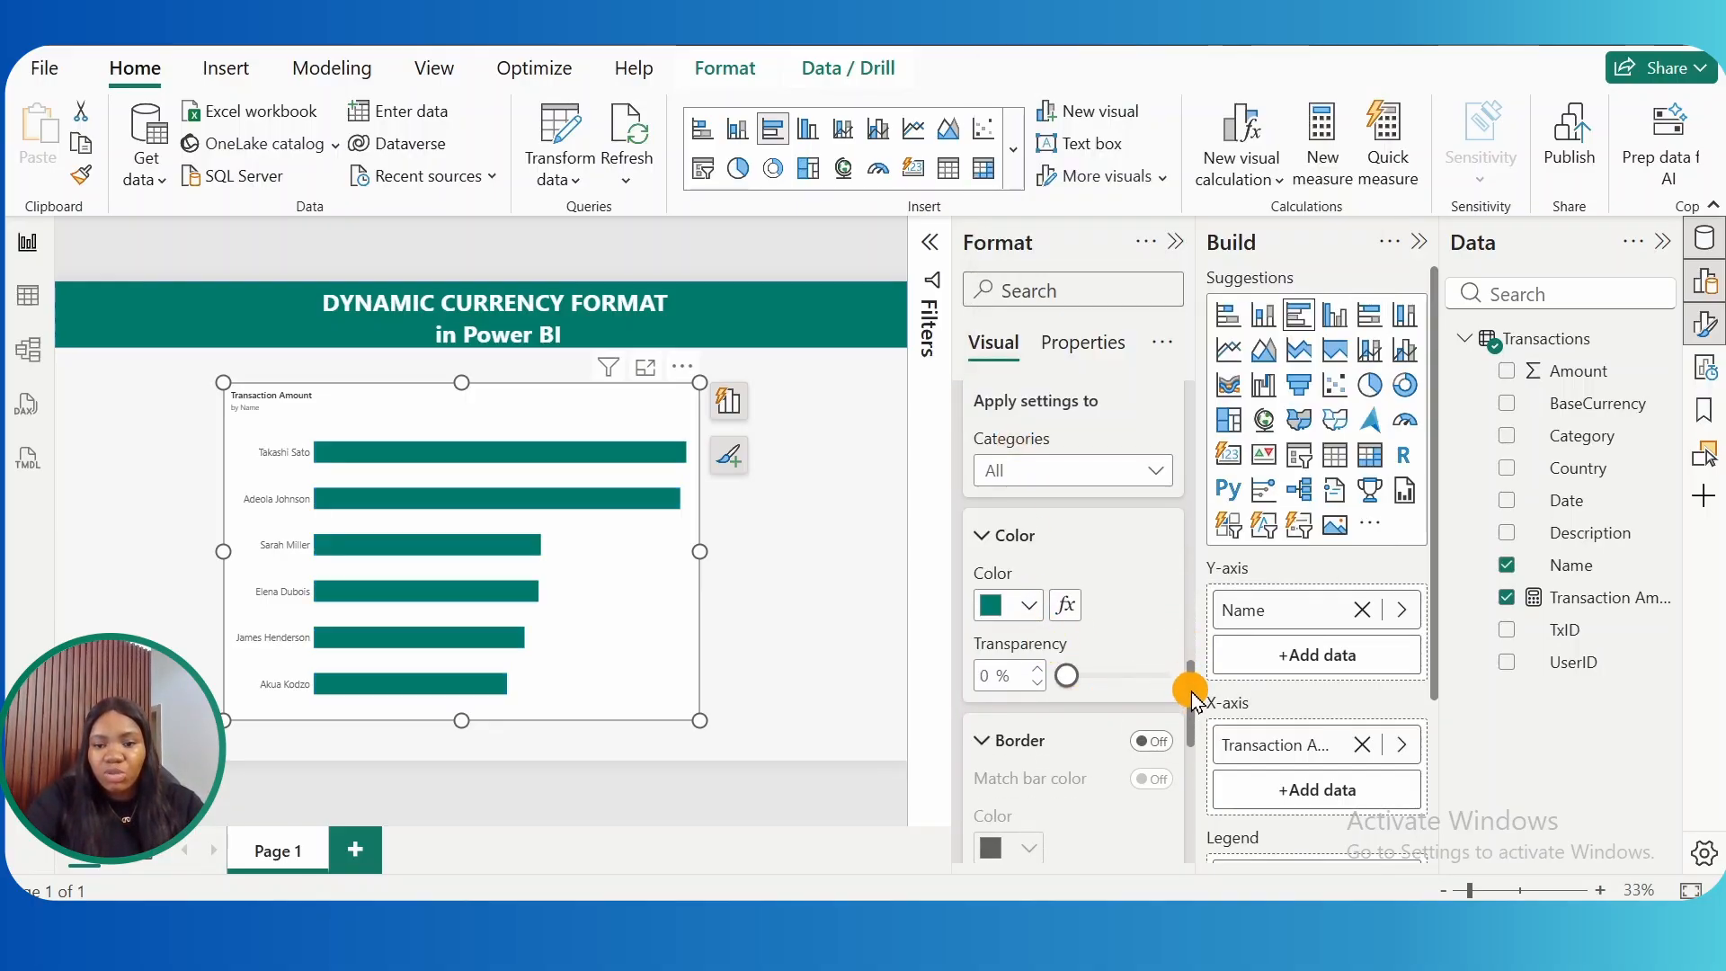
- Turn on the chart's data labels and set their value font size to 16
{"action": "left_click_drag", "start_coordinate": [1191, 692], "coordinate": [1188, 813]}
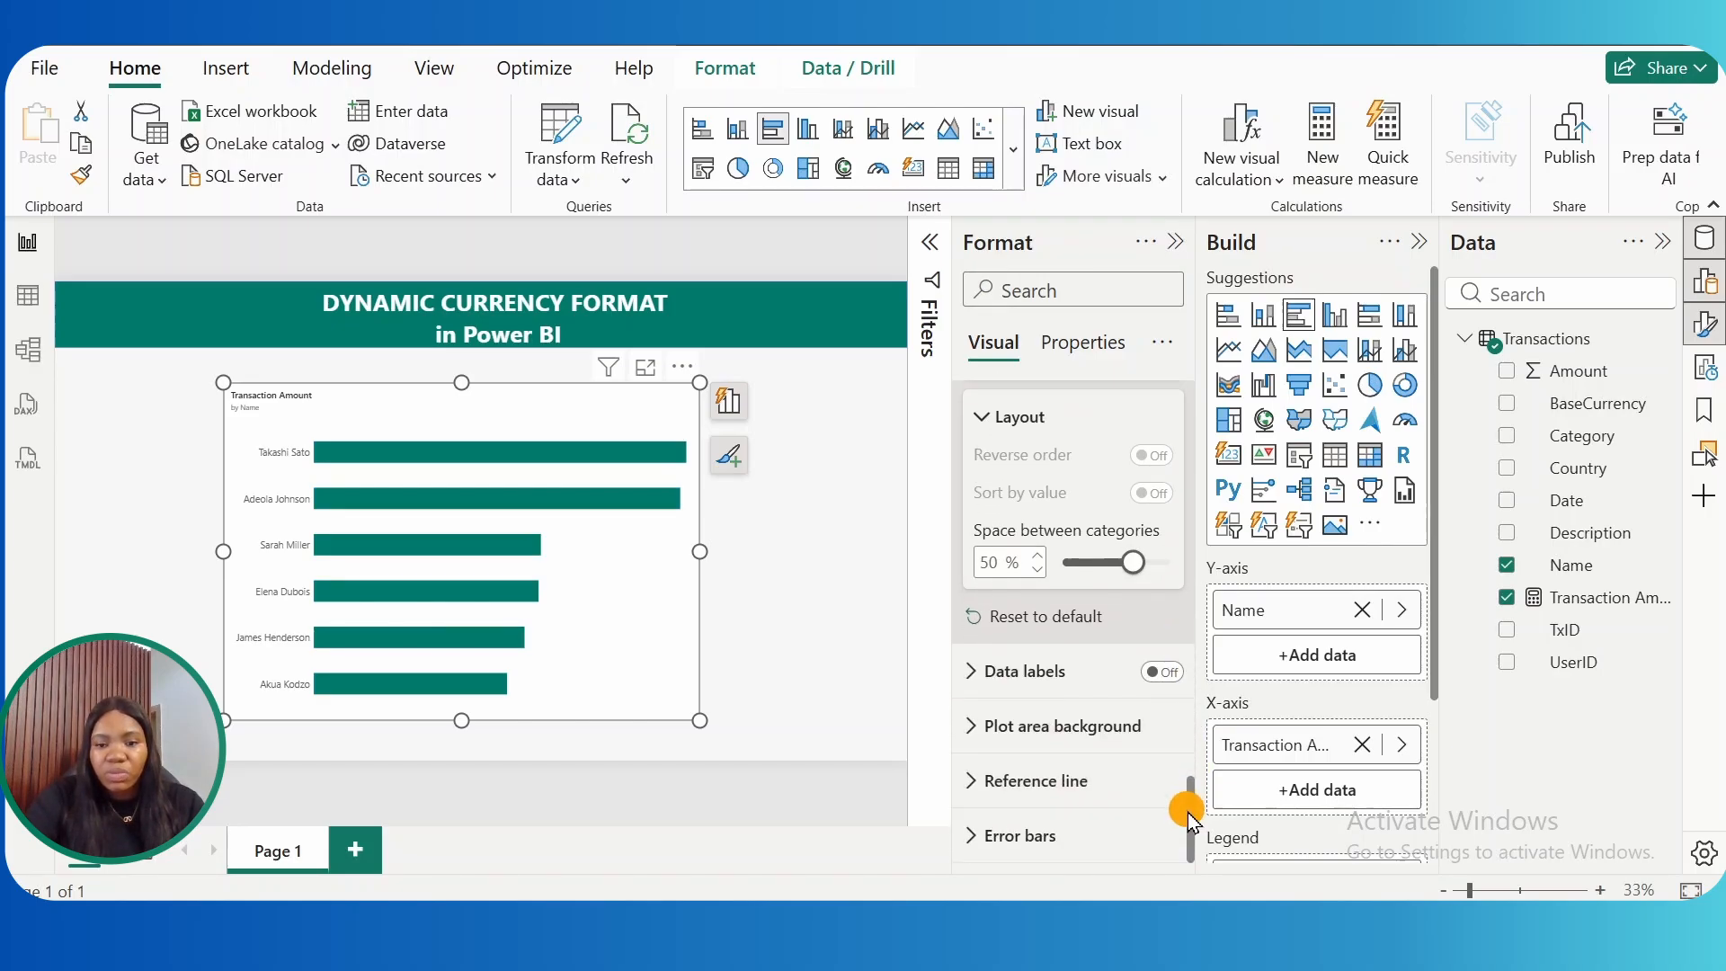
{"action": "left_click", "coordinate": [1154, 672]}
{"action": "left_click", "coordinate": [982, 680]}
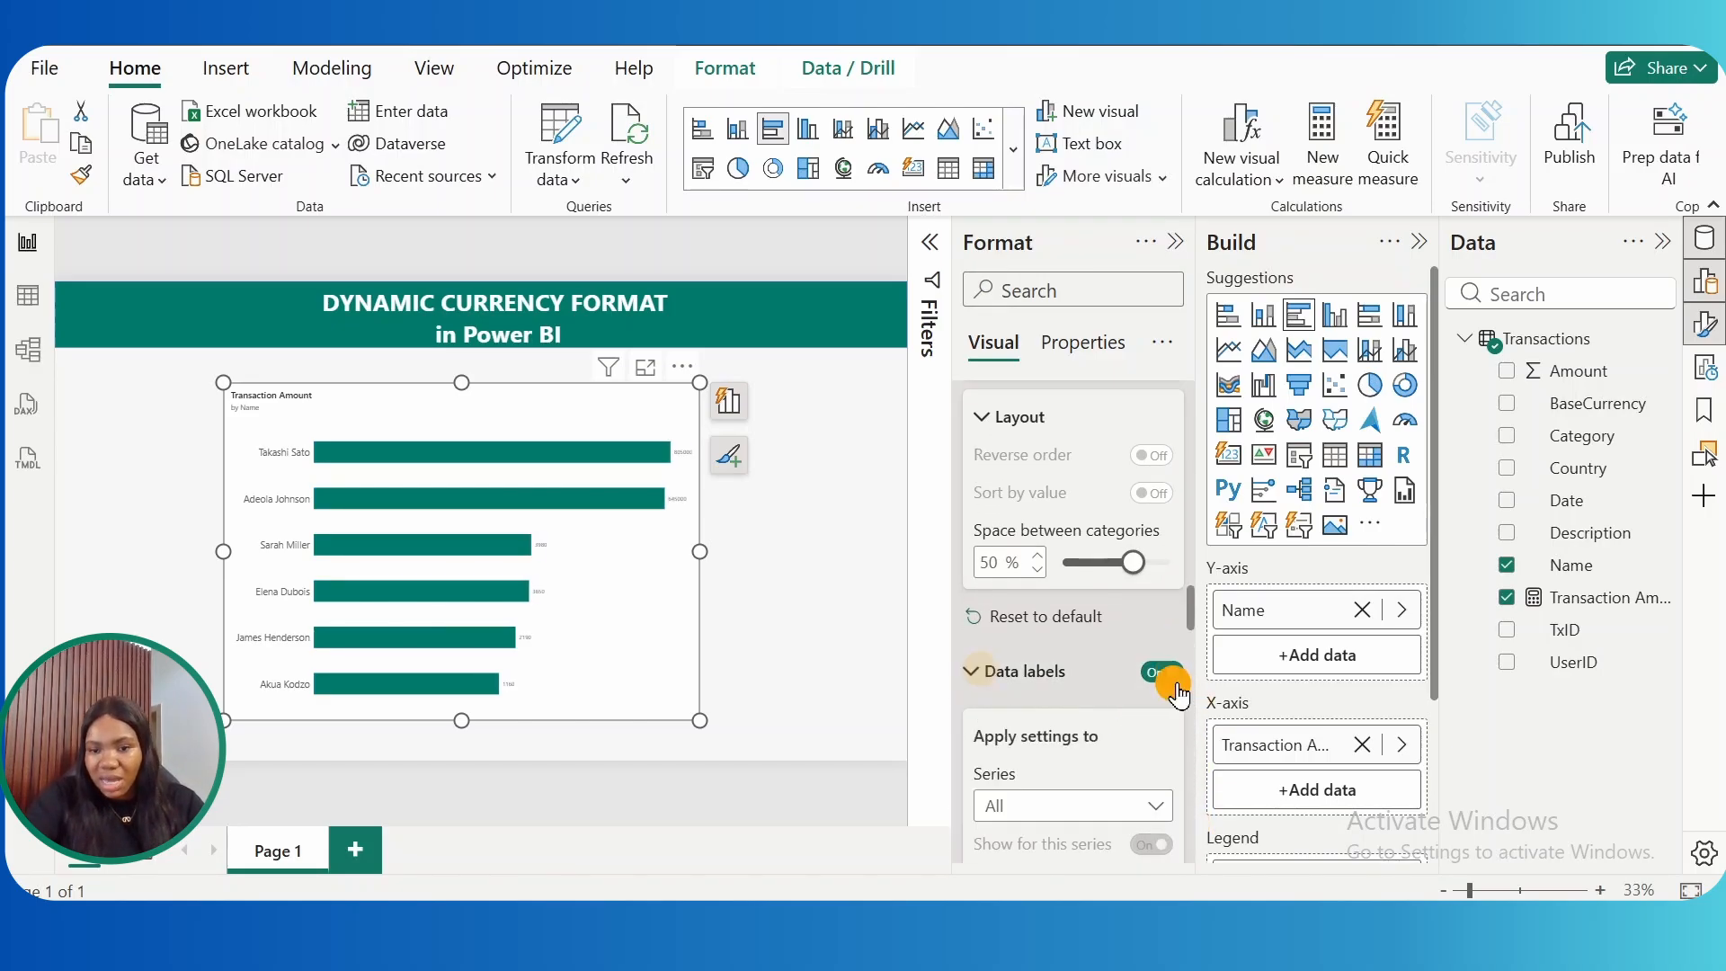
{"action": "left_click_drag", "start_coordinate": [1194, 618], "coordinate": [1188, 717]}
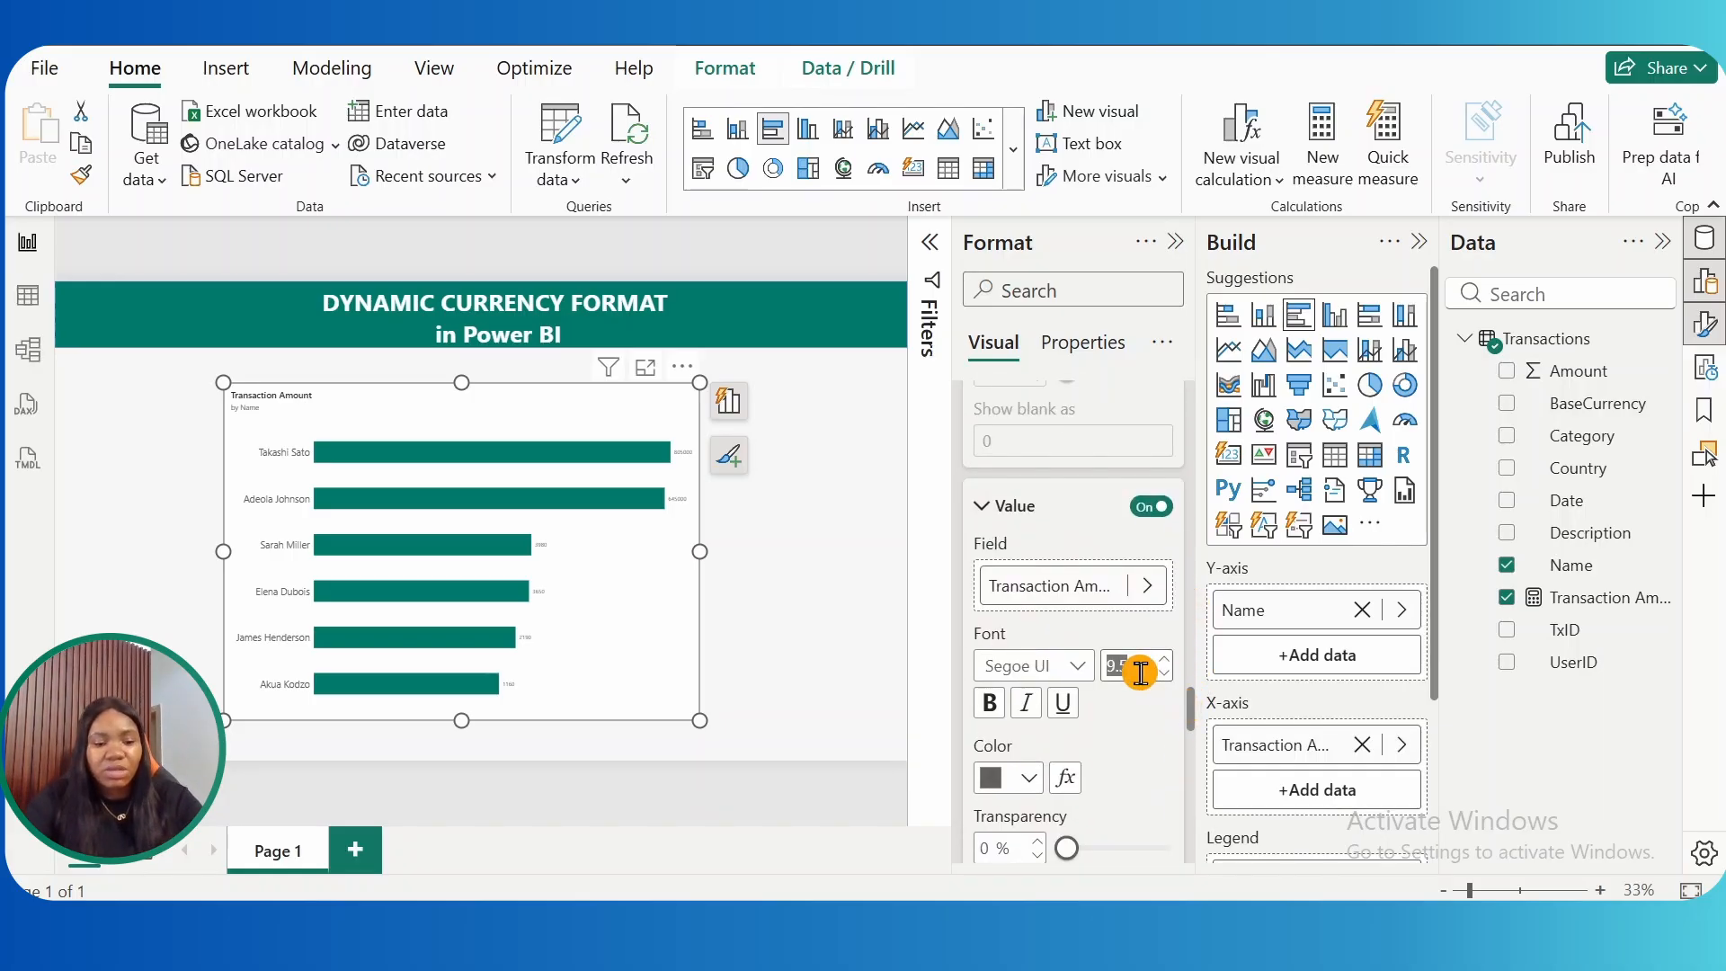
{"action": "type", "text": "16"}
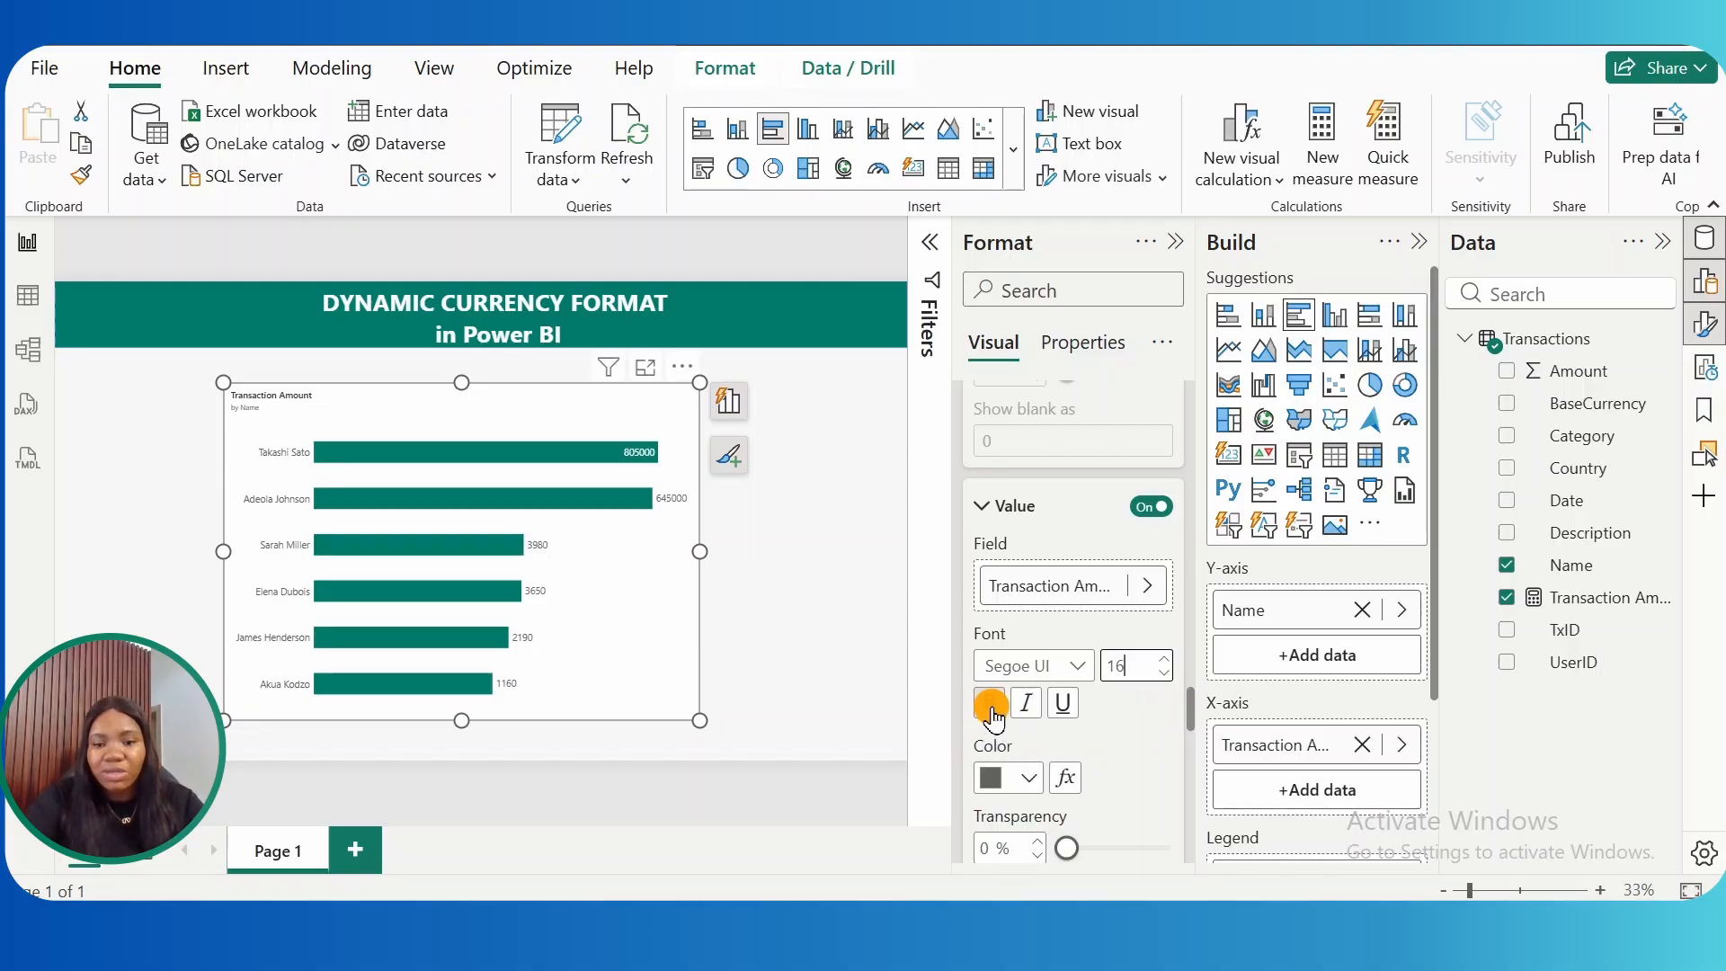
- Make the chart's data label values bold and color them black
{"action": "left_click", "coordinate": [991, 703]}
{"action": "left_click", "coordinate": [1028, 778]}
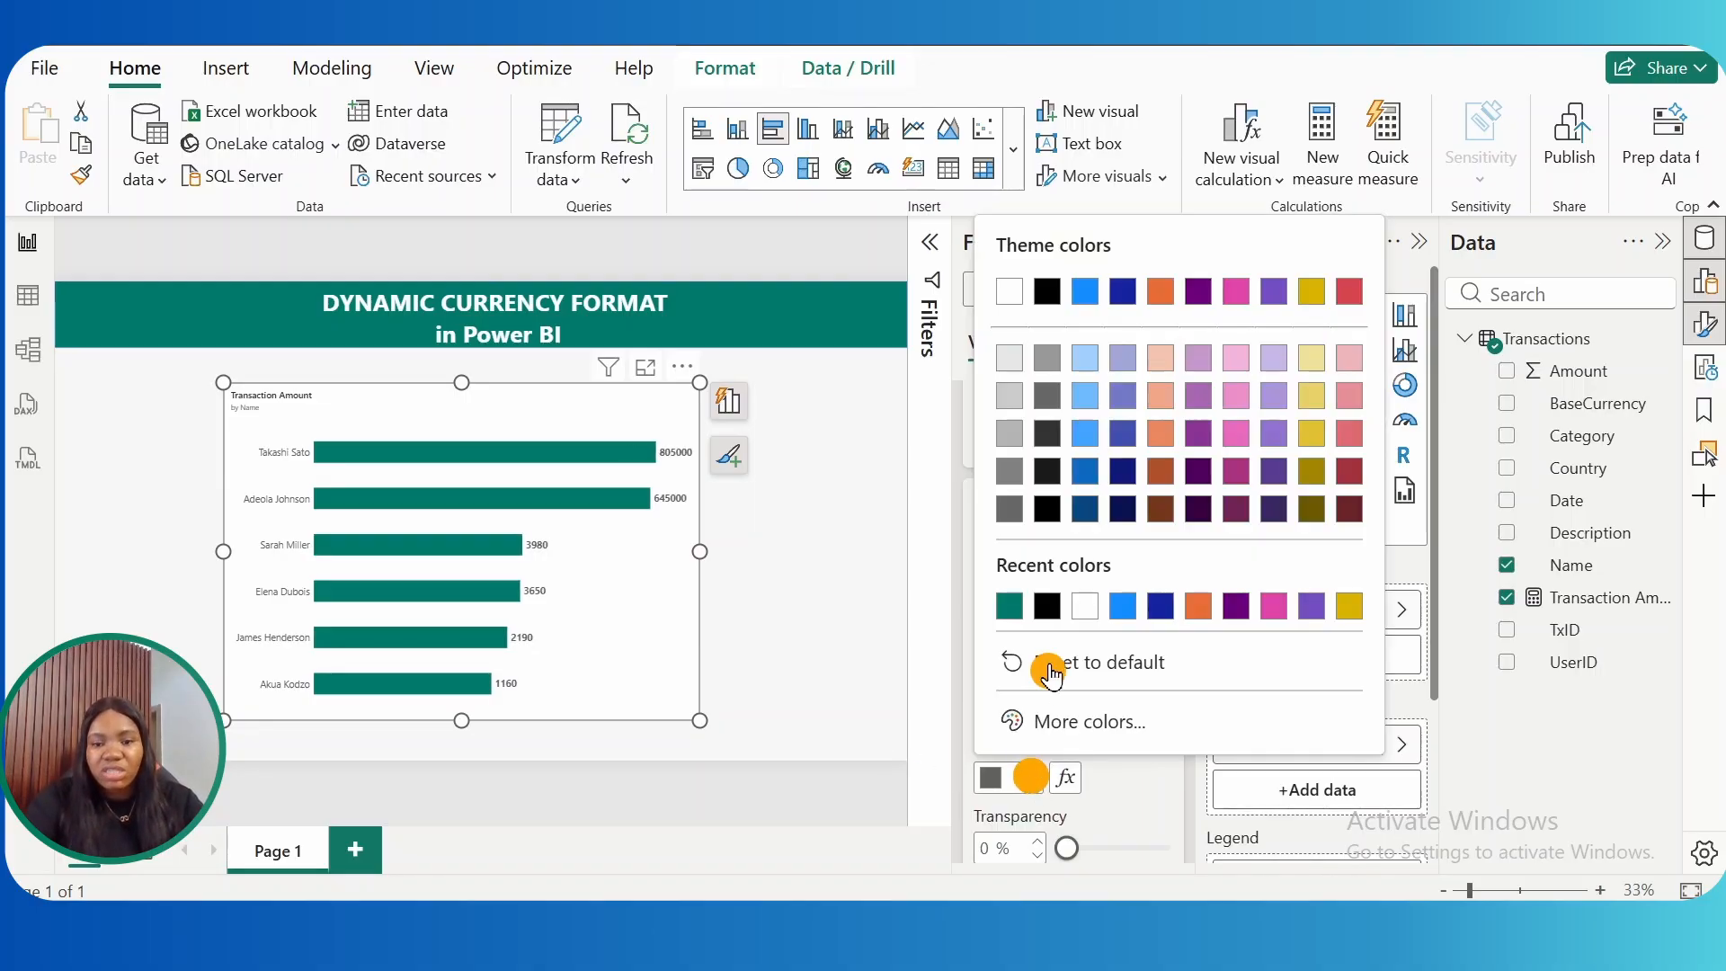
{"action": "left_click", "coordinate": [1047, 606]}
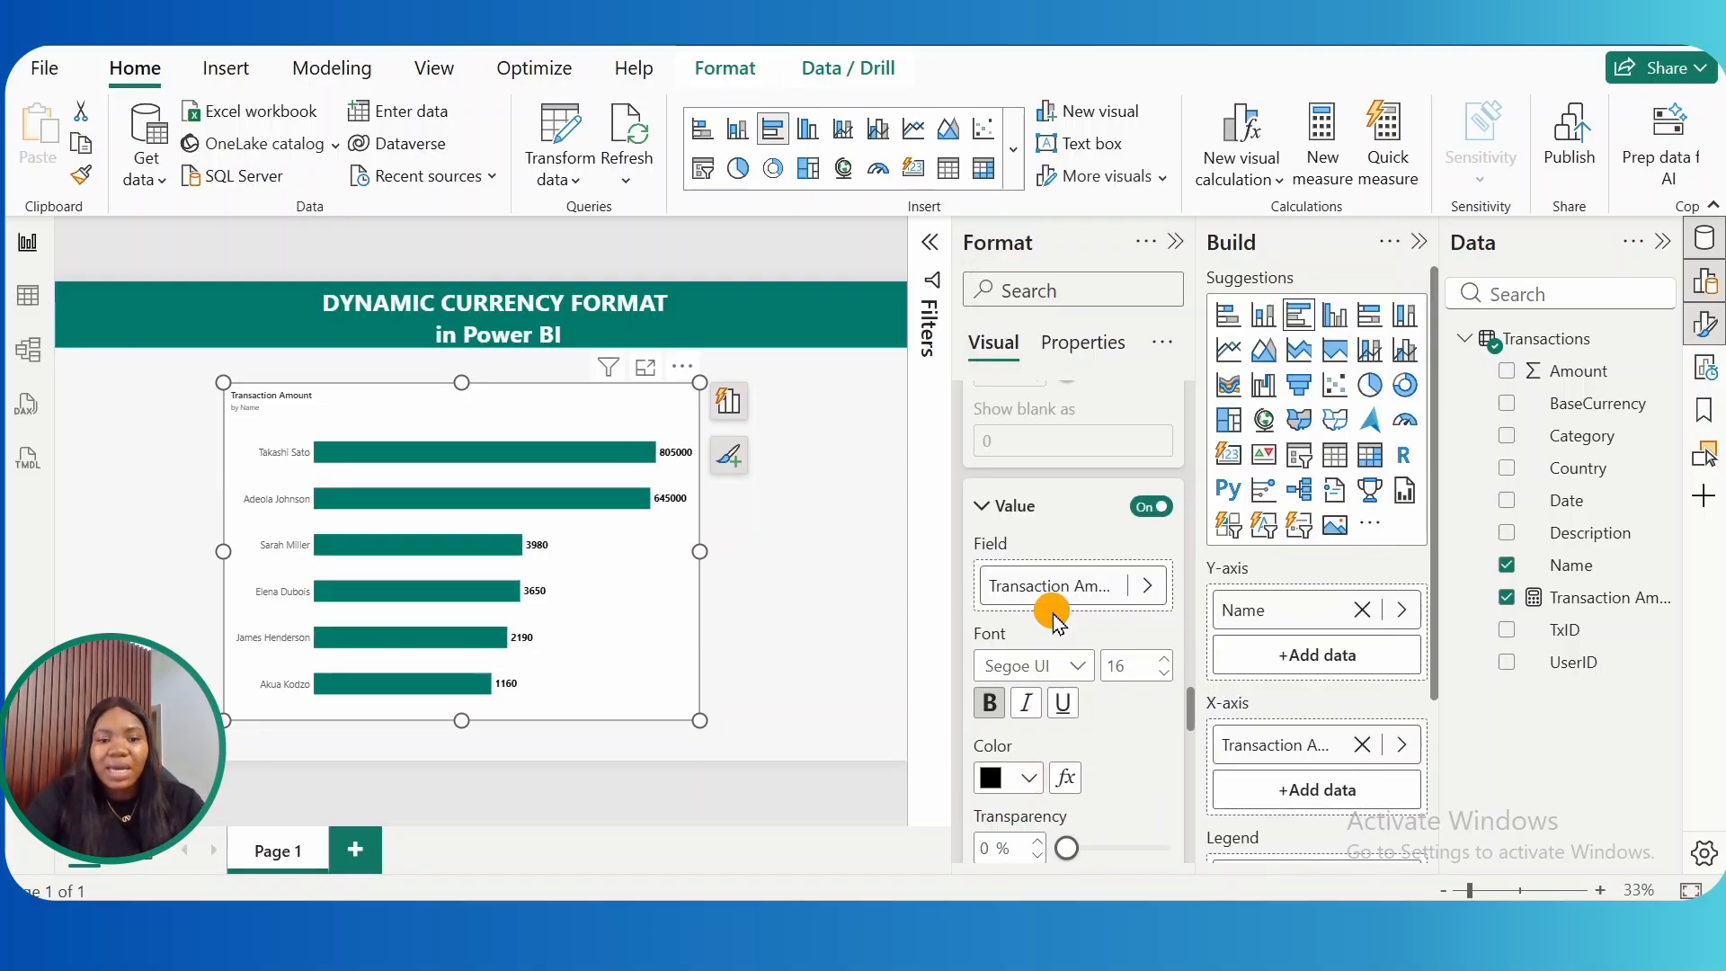
{"action": "left_click", "coordinate": [1173, 241]}
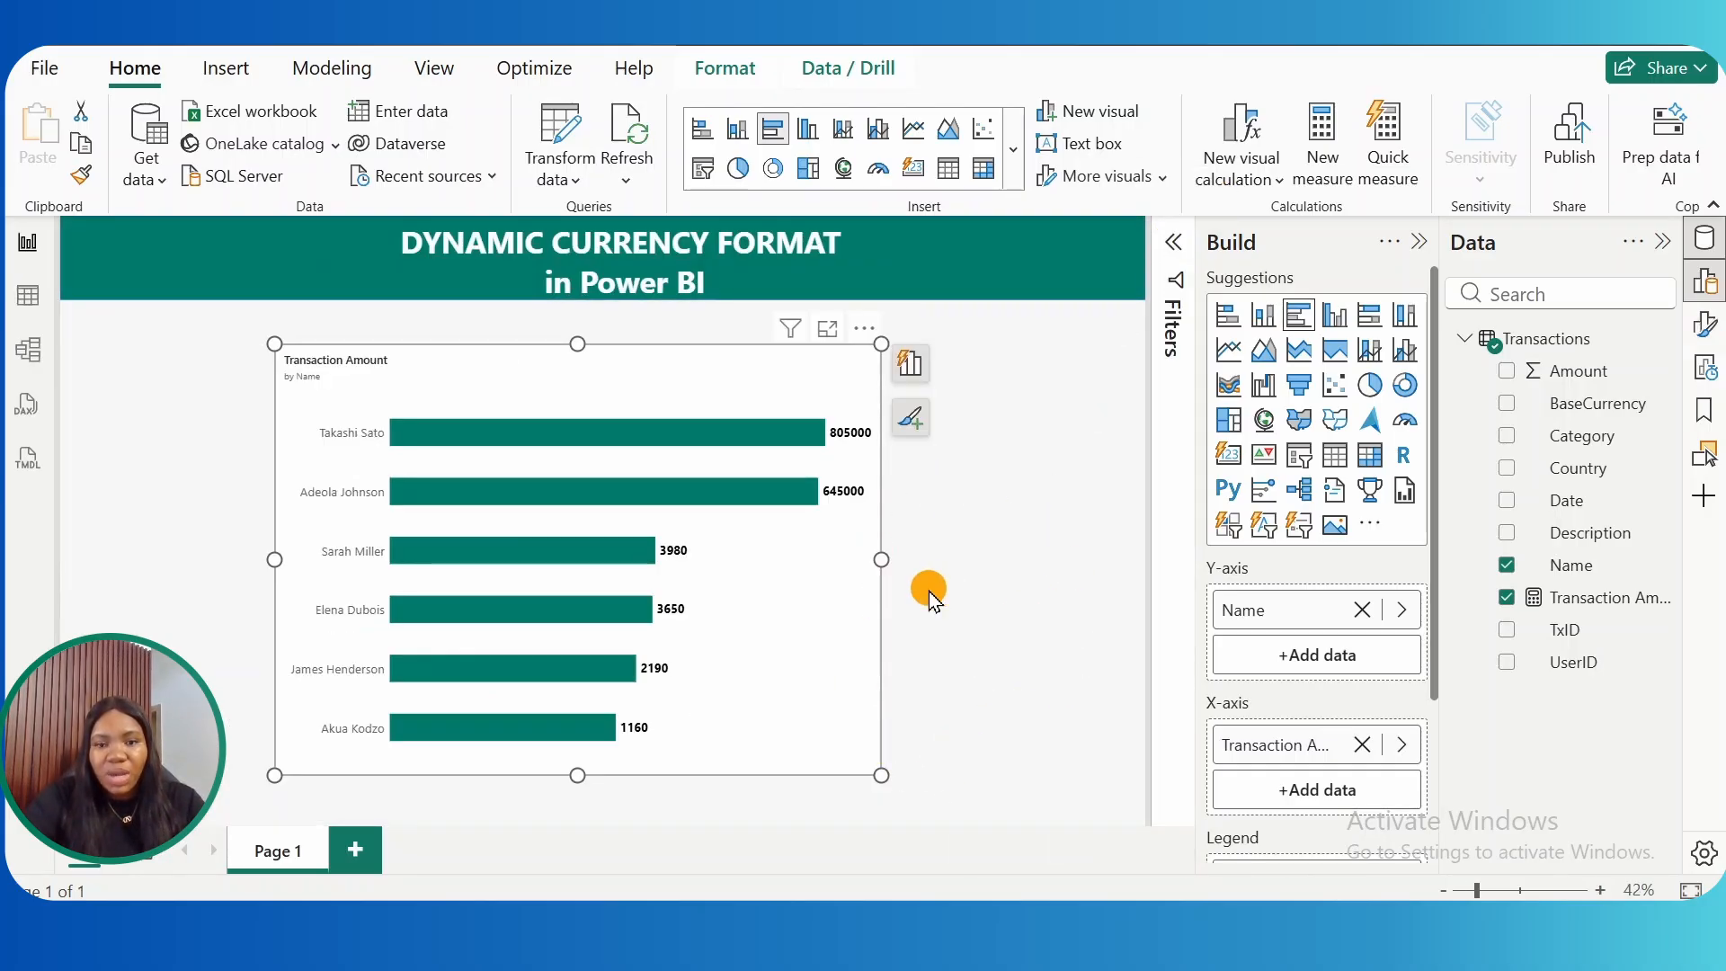
- Set the Transaction Amount measure's format to Currency and check the amounts on the chart's bars
{"action": "left_click", "coordinate": [1601, 604]}
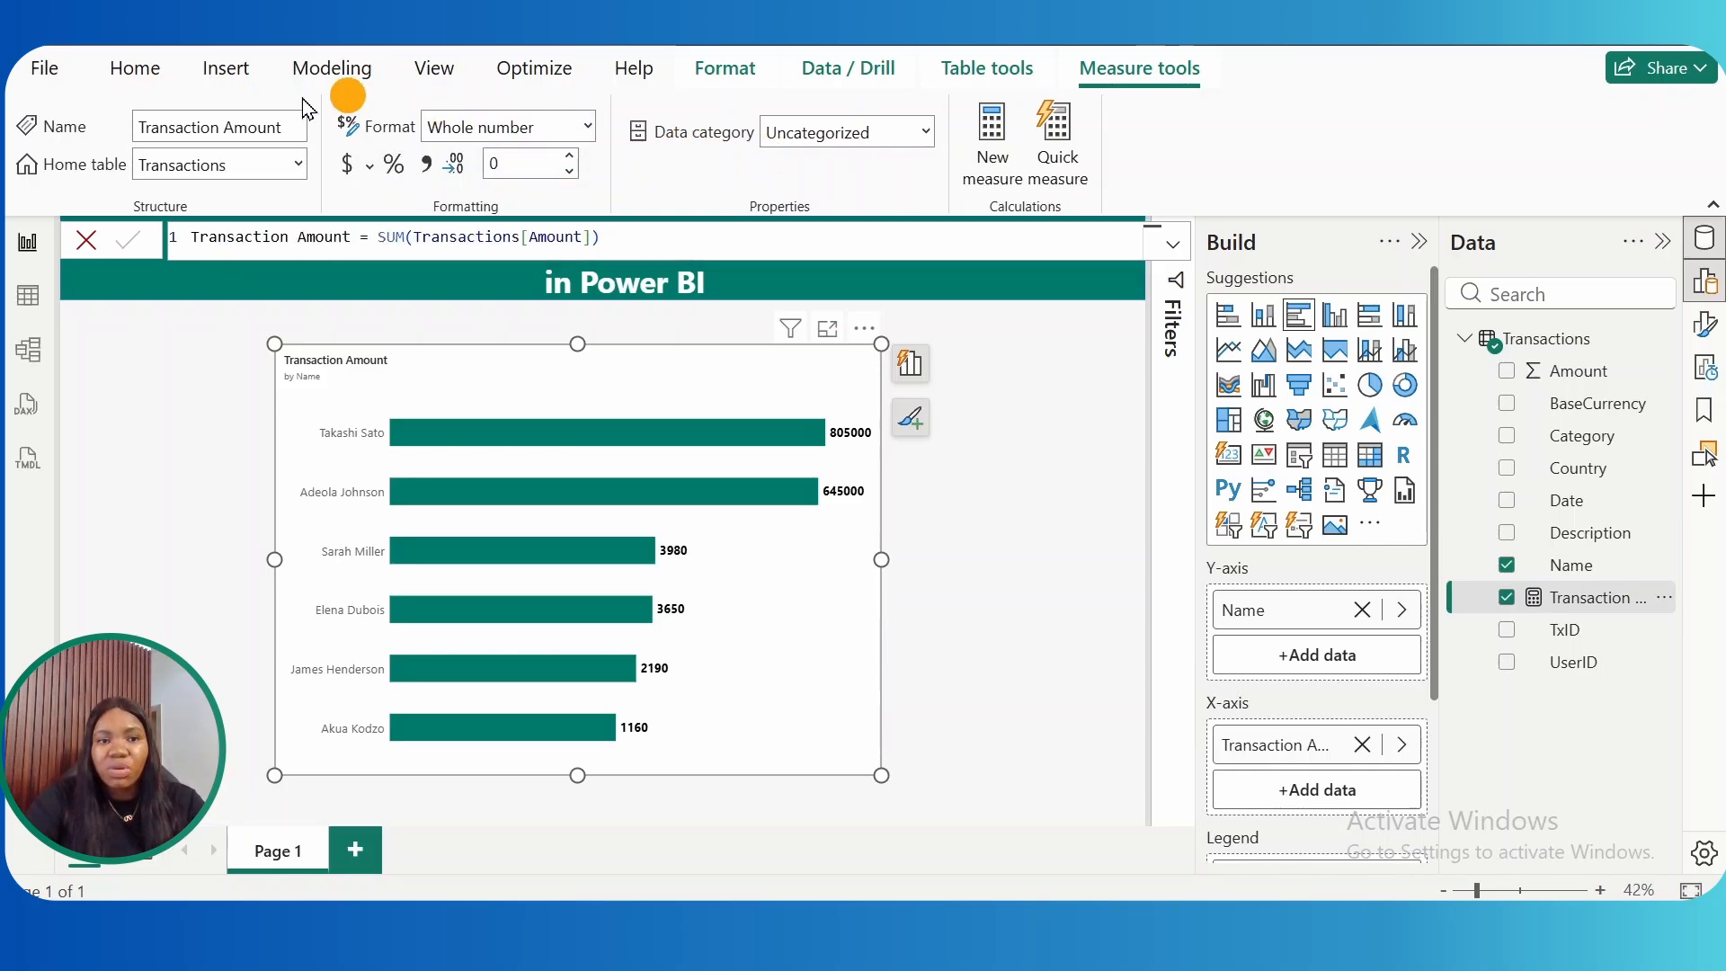
{"action": "left_click", "coordinate": [587, 131]}
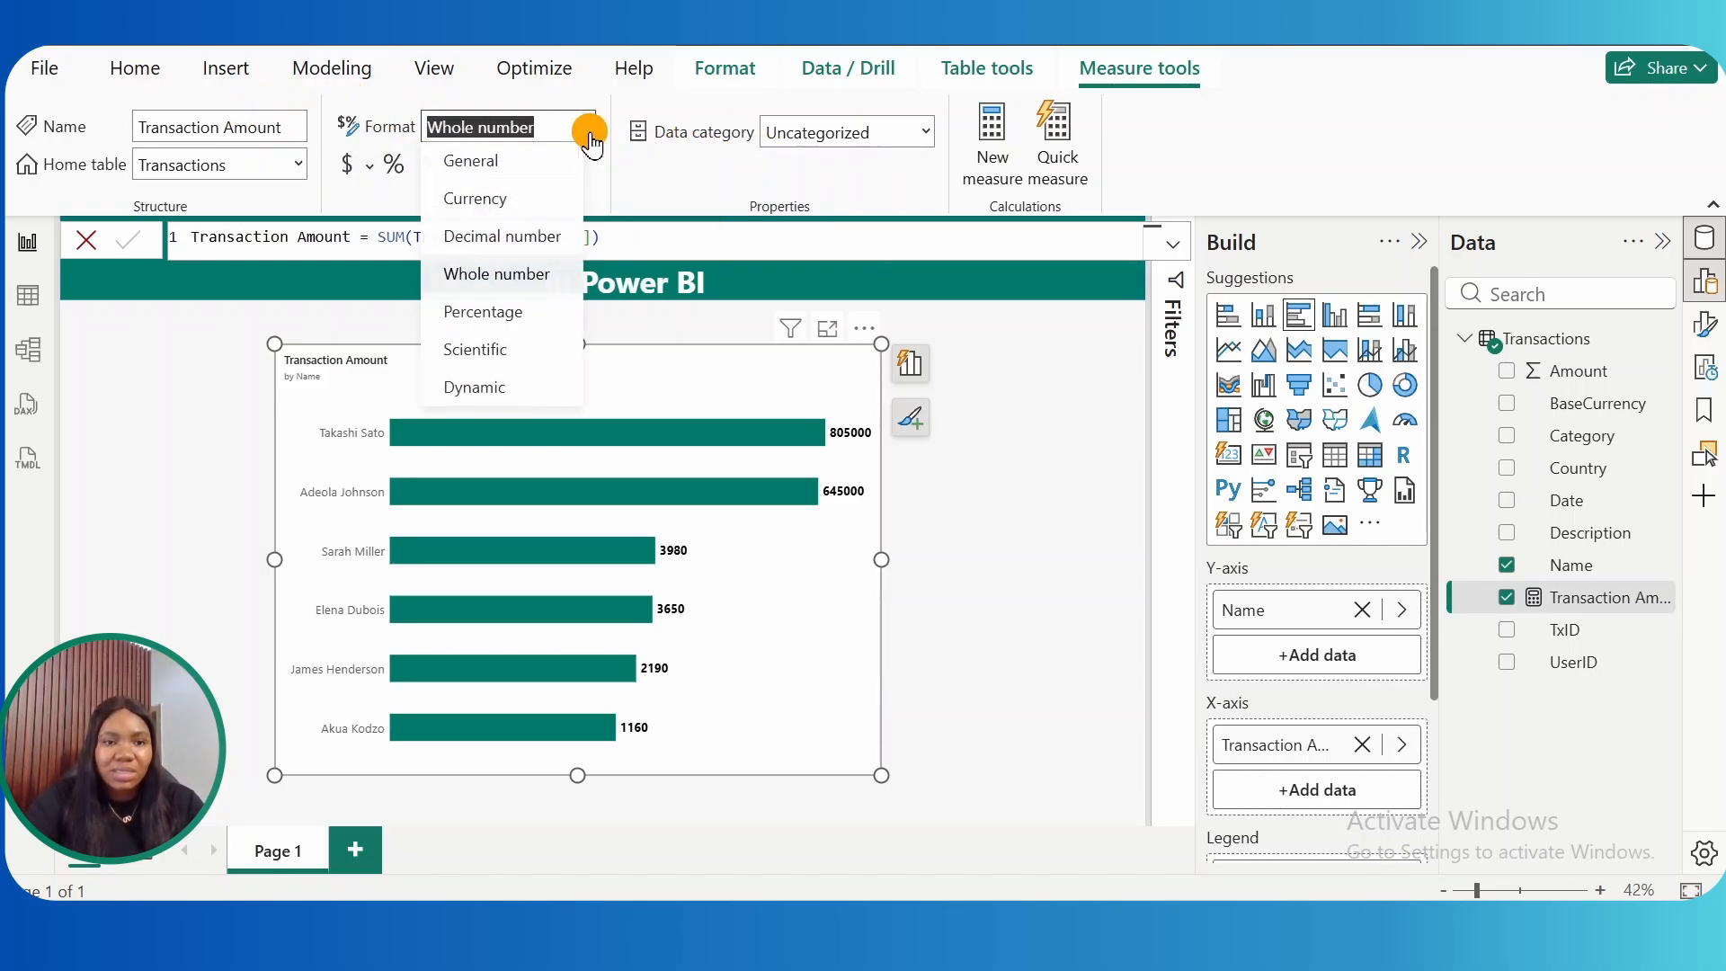
{"action": "left_click", "coordinate": [508, 202]}
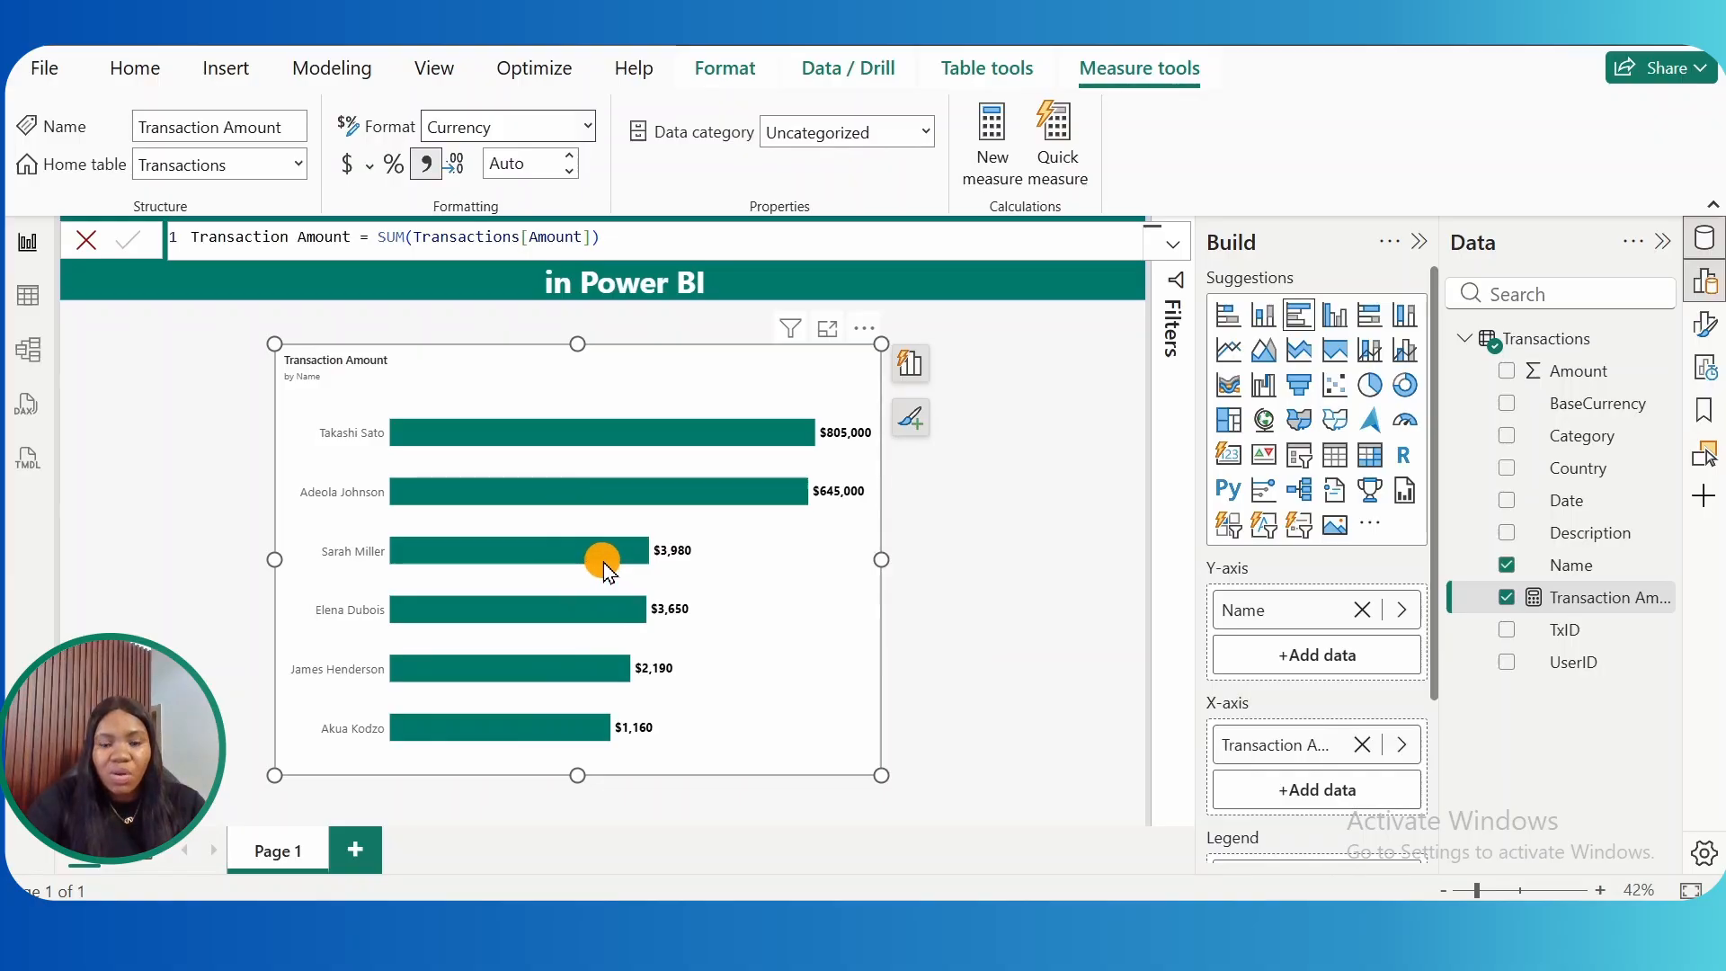
{"action": "mouse_move", "coordinate": [602, 563]}
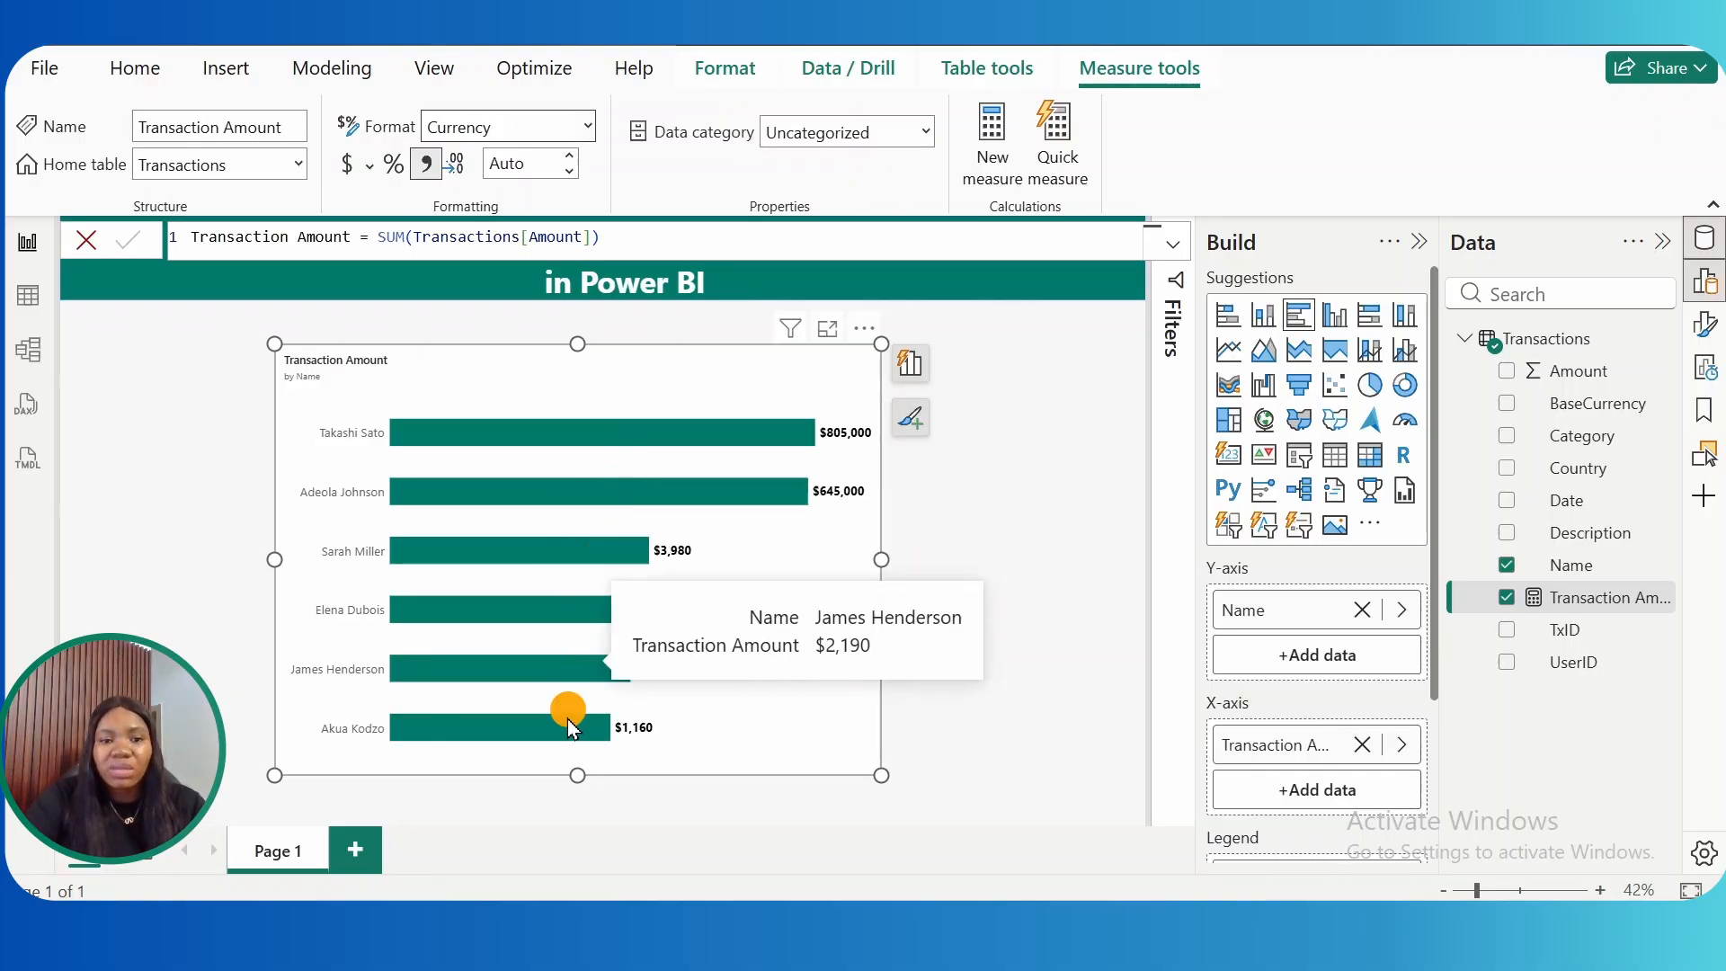
{"action": "mouse_move", "coordinate": [595, 618]}
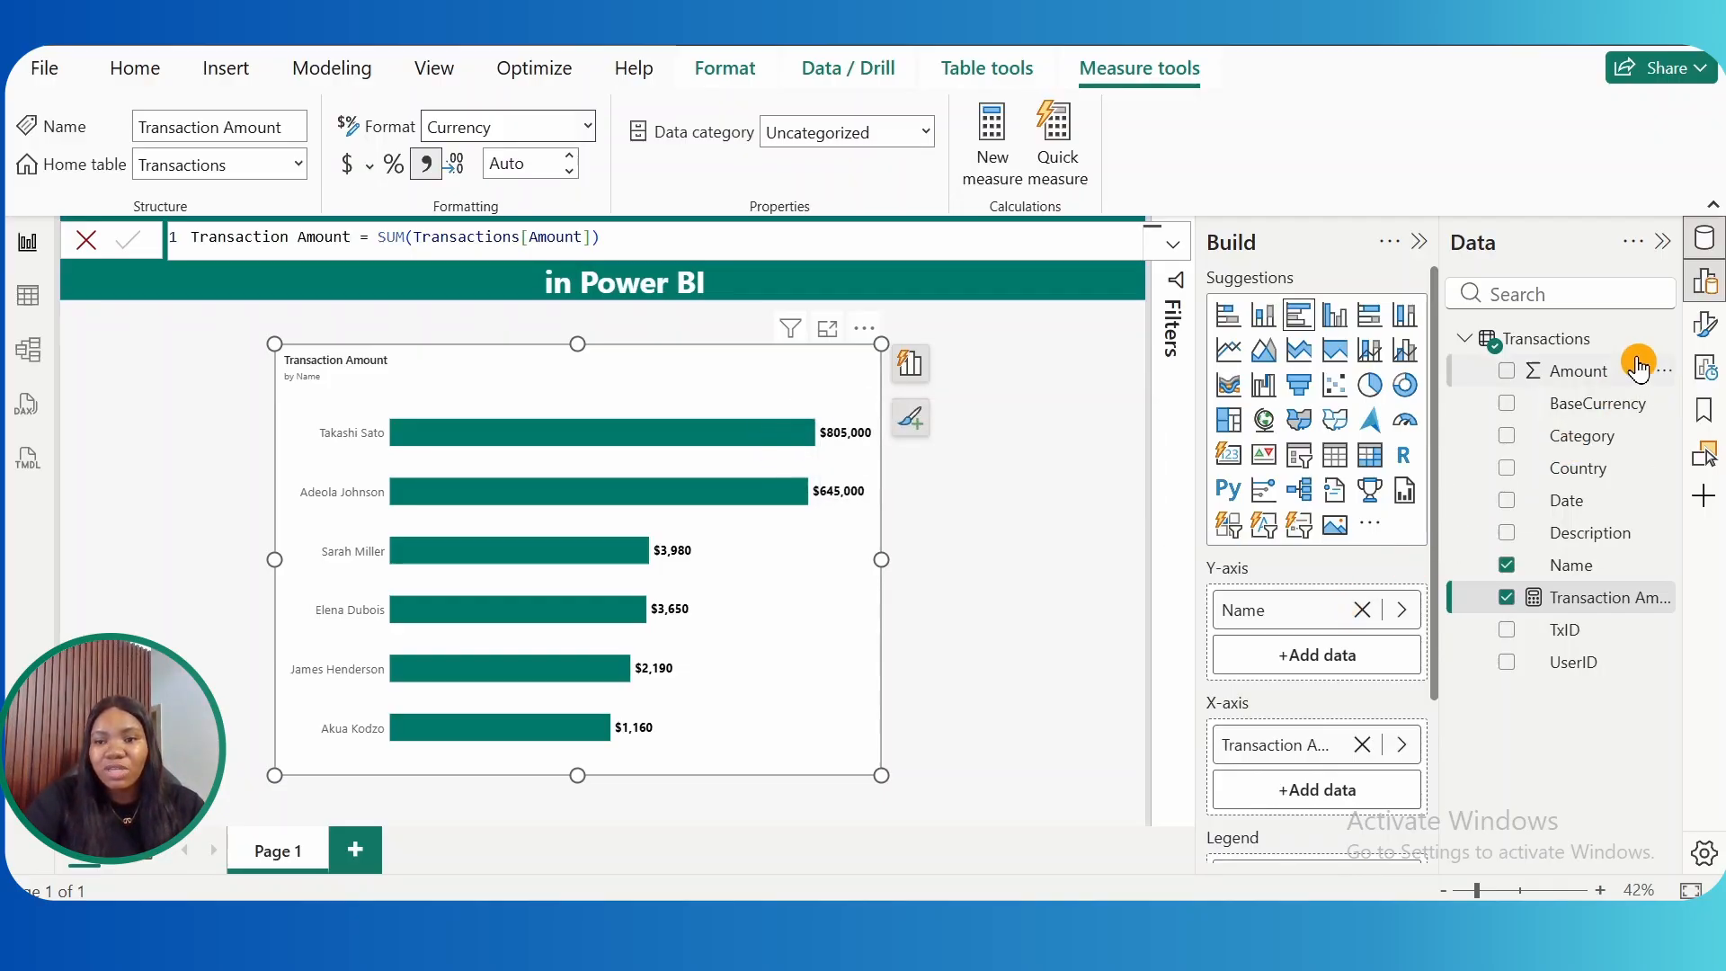
- Create a Currency Format measure in Transactions using SWITCH on MAX(Transactions[BaseCurrency]), returning symbol formats for NGN, USD, EUR, GBP, GHS, JPY and ZAR, defaulting to """0.00"""
{"action": "left_click", "coordinate": [1562, 341]}
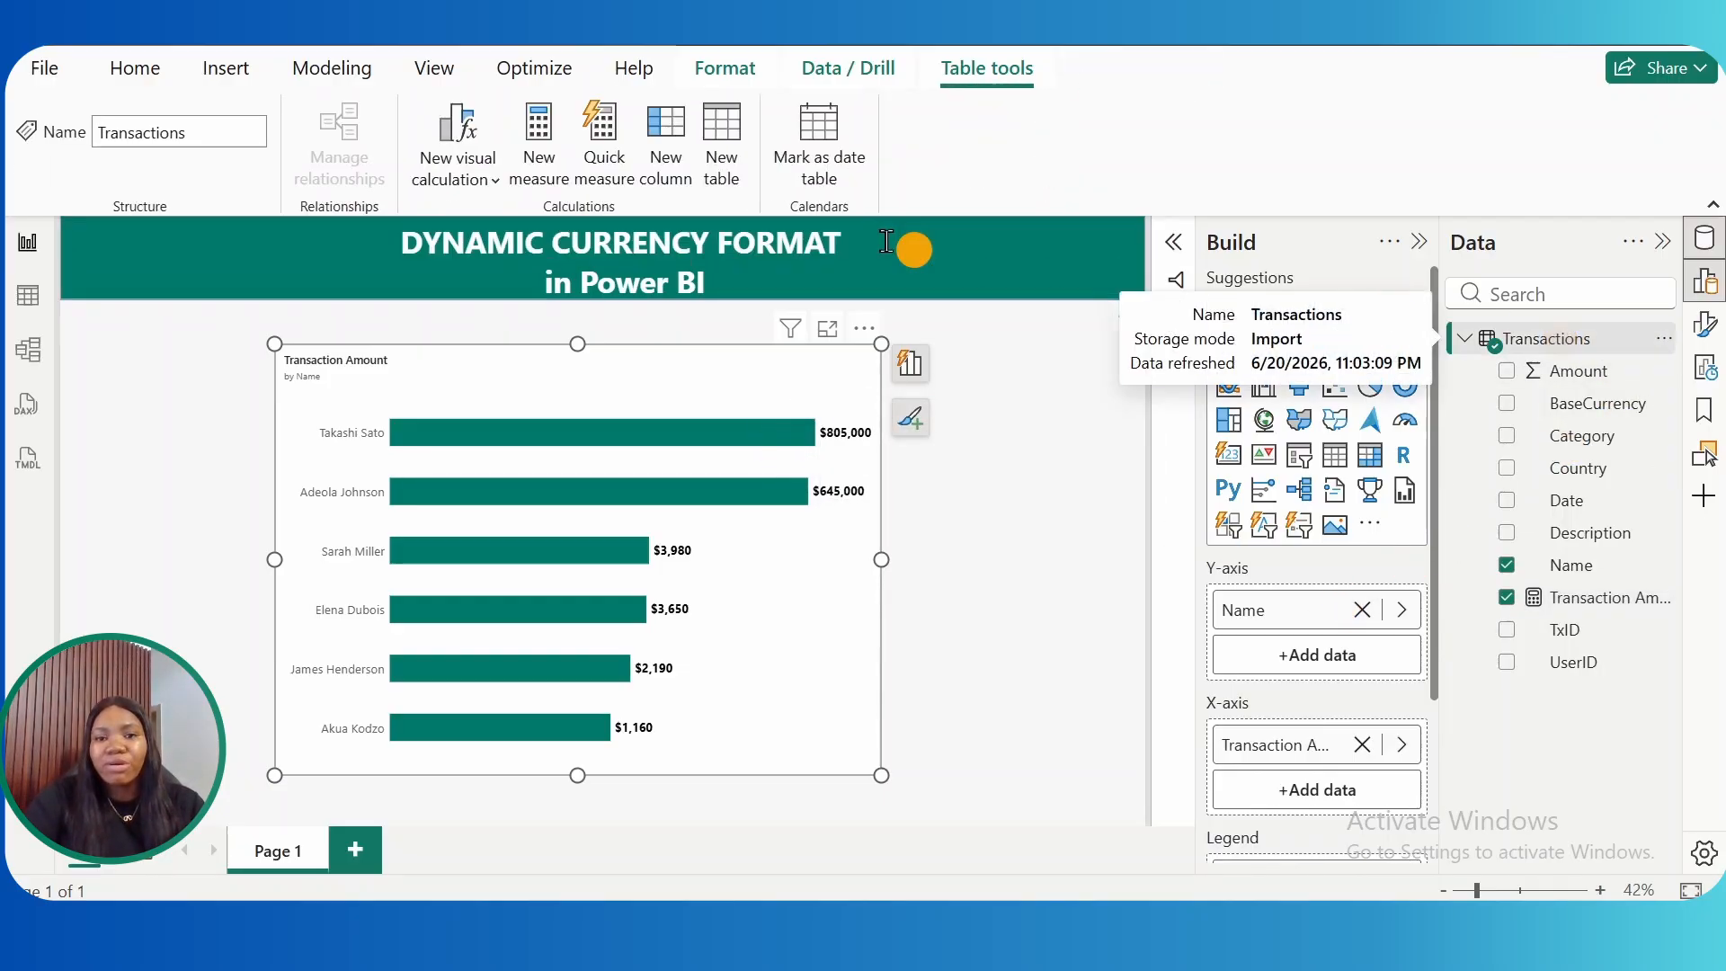
{"action": "left_click", "coordinate": [550, 170]}
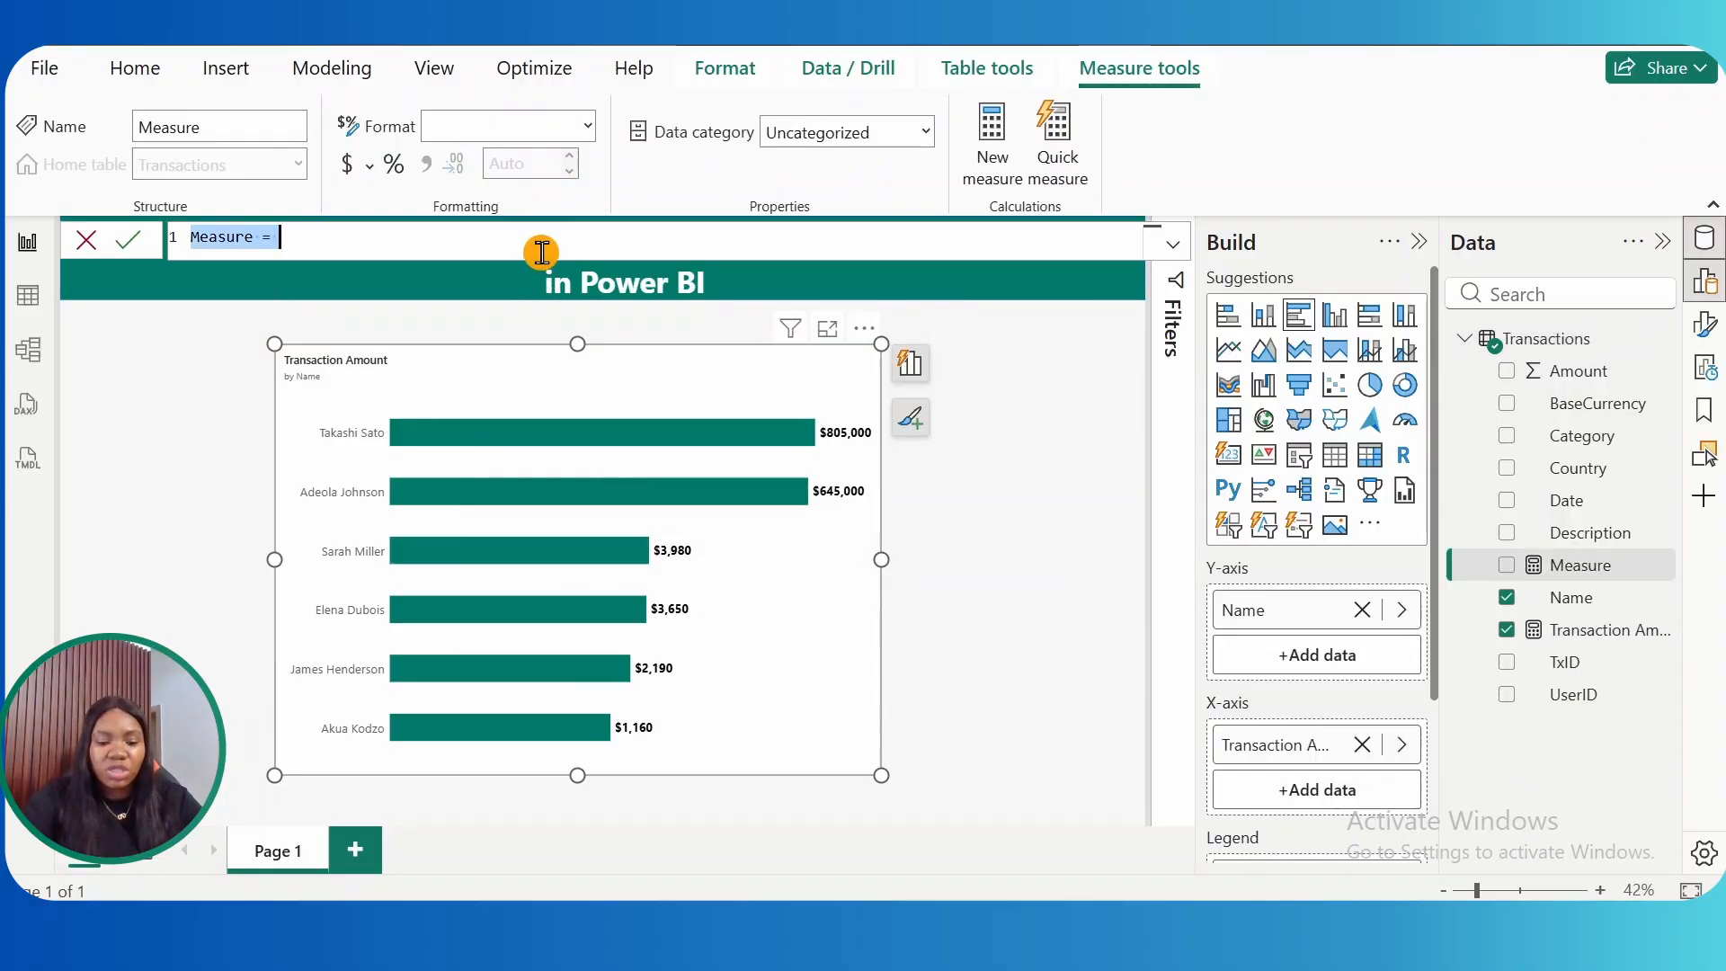
{"action": "type", "text": "Currency Format = SWITCH(     MAX(Transactions[BaseCurrency]),     \"NGN\", \"\"\"₦\"\"#,##0.00\",     \"USD\", \"\"\"$\"\"#,##0.00\",     \"EUR\", \"\"\"€\"\"#,##0.00\",     \"GBP\", \"\"\"£\"\"#,##0.00\",     \"GHS\", \"\"\"₵\"\"#,##0.00\",     \"JPY\", \"\"\"¥\"\"#,##0.00\",     \"ZAR\", \"\"\"R\"\"#,##0.00\",     \"\"\"0.00\"\"\" )"}
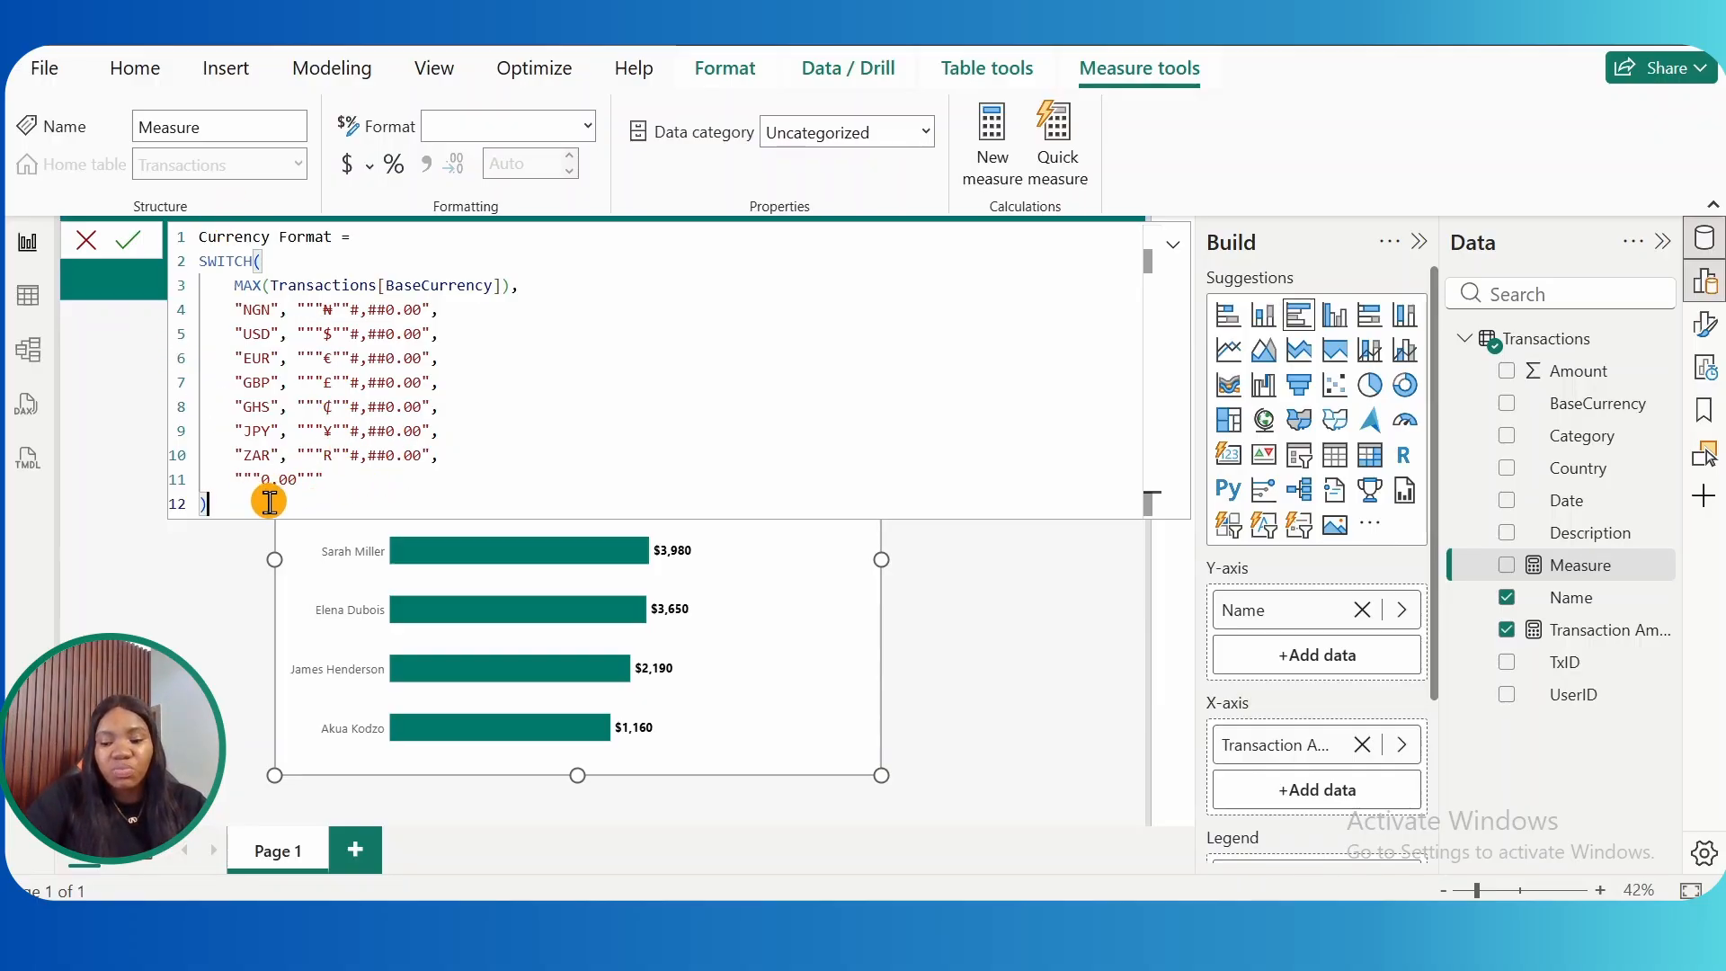
{"action": "key", "text": "Return"}
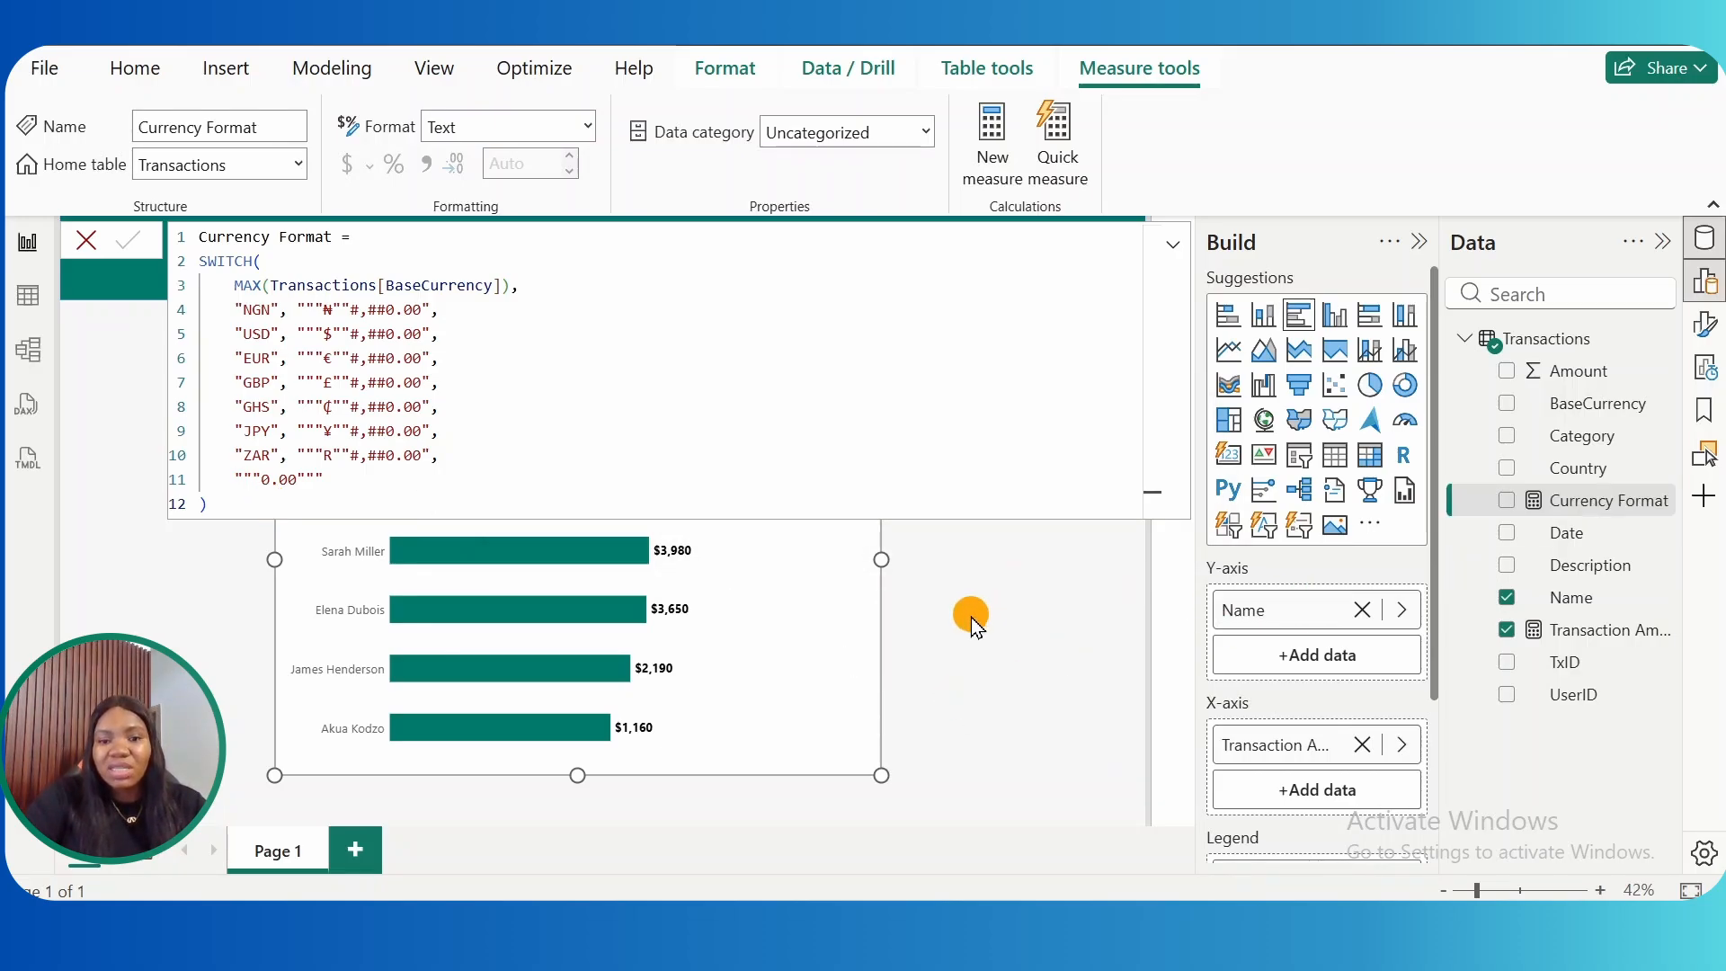
{"action": "left_click", "coordinate": [928, 620]}
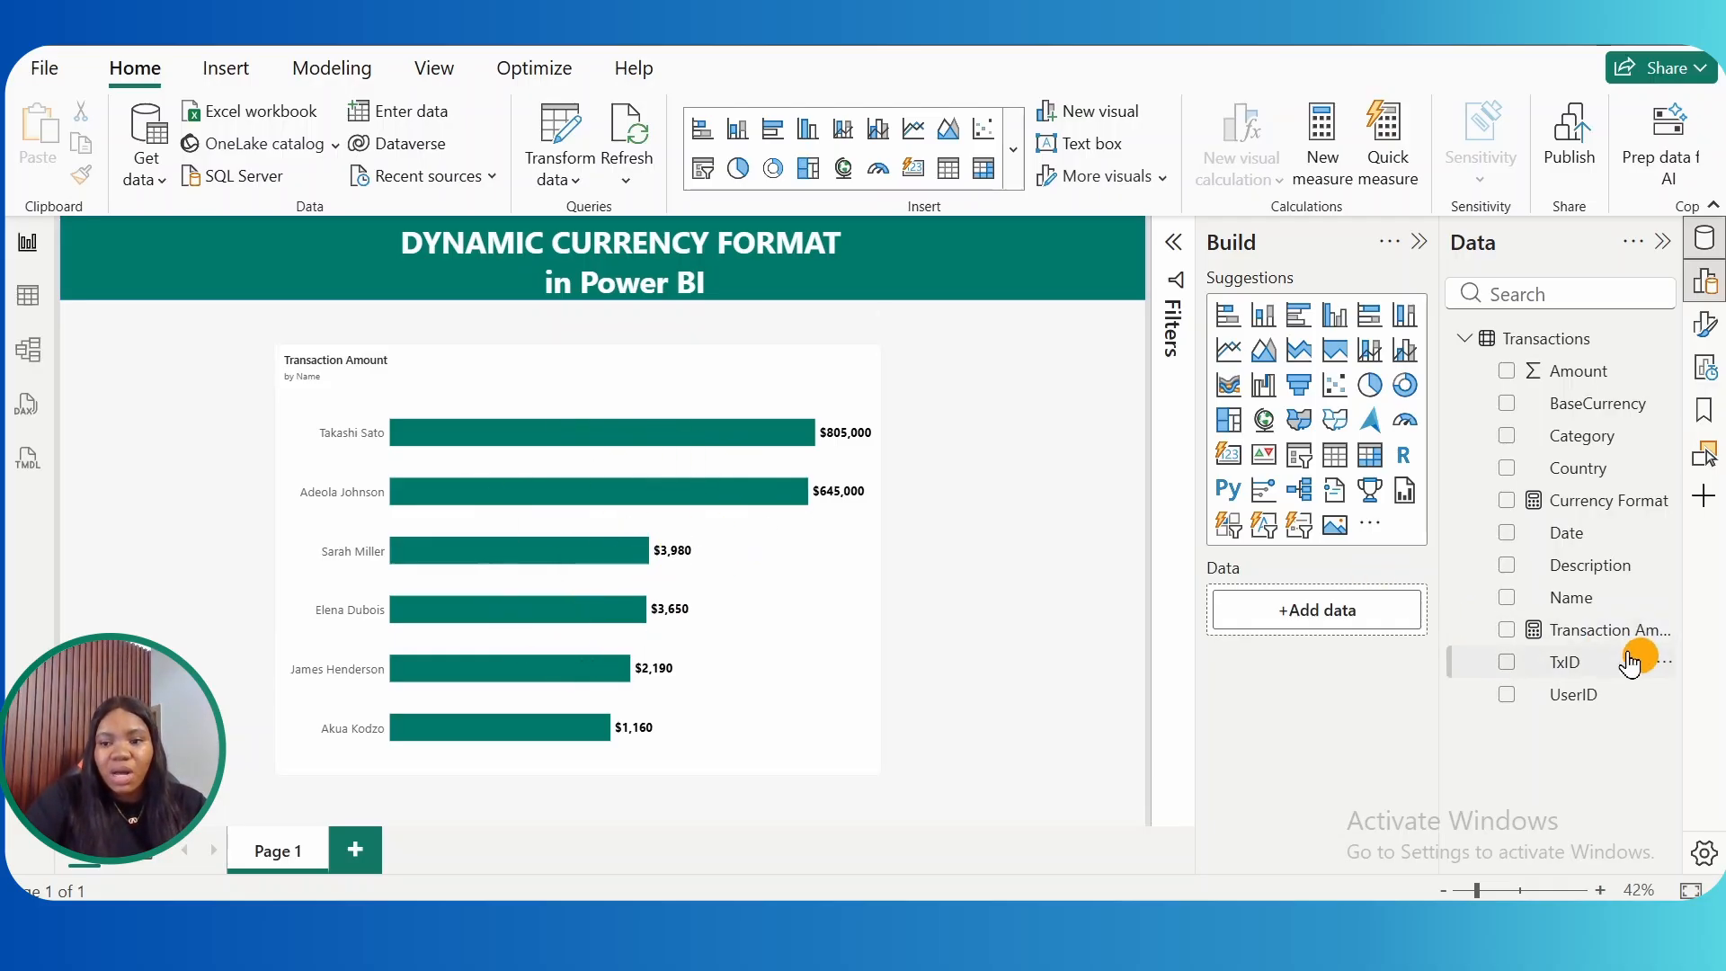
- Switch the Transaction Amount measure's format to Dynamic
{"action": "left_click", "coordinate": [1605, 646]}
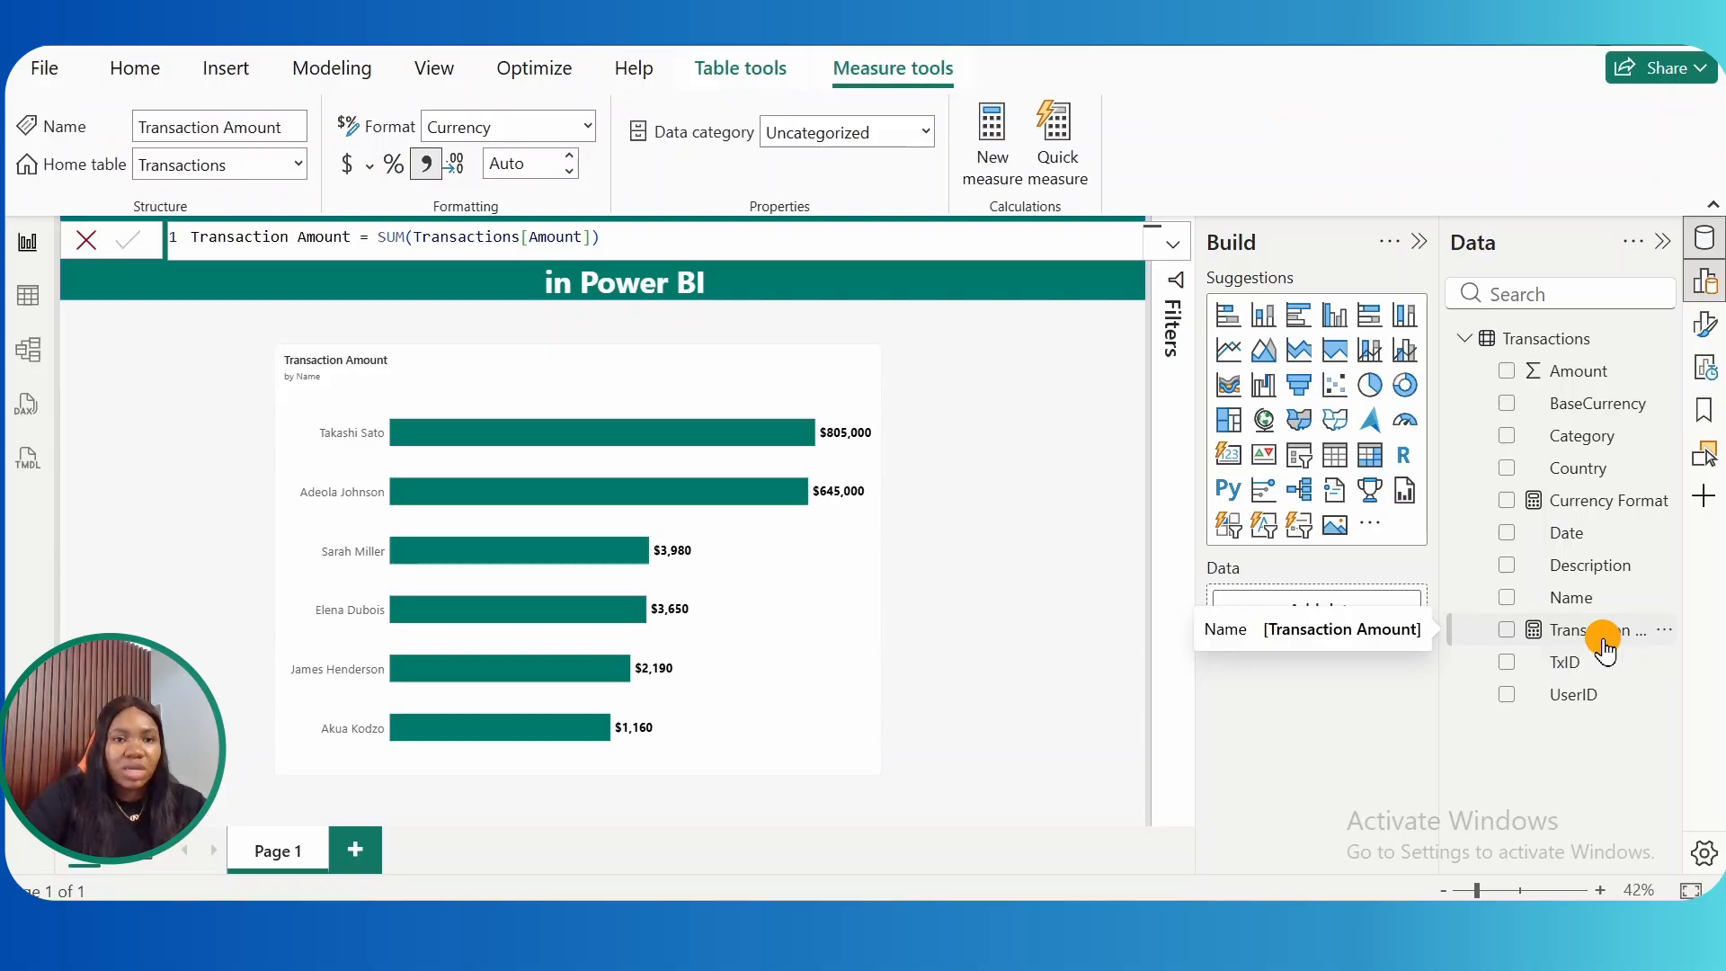
{"action": "left_click", "coordinate": [584, 130]}
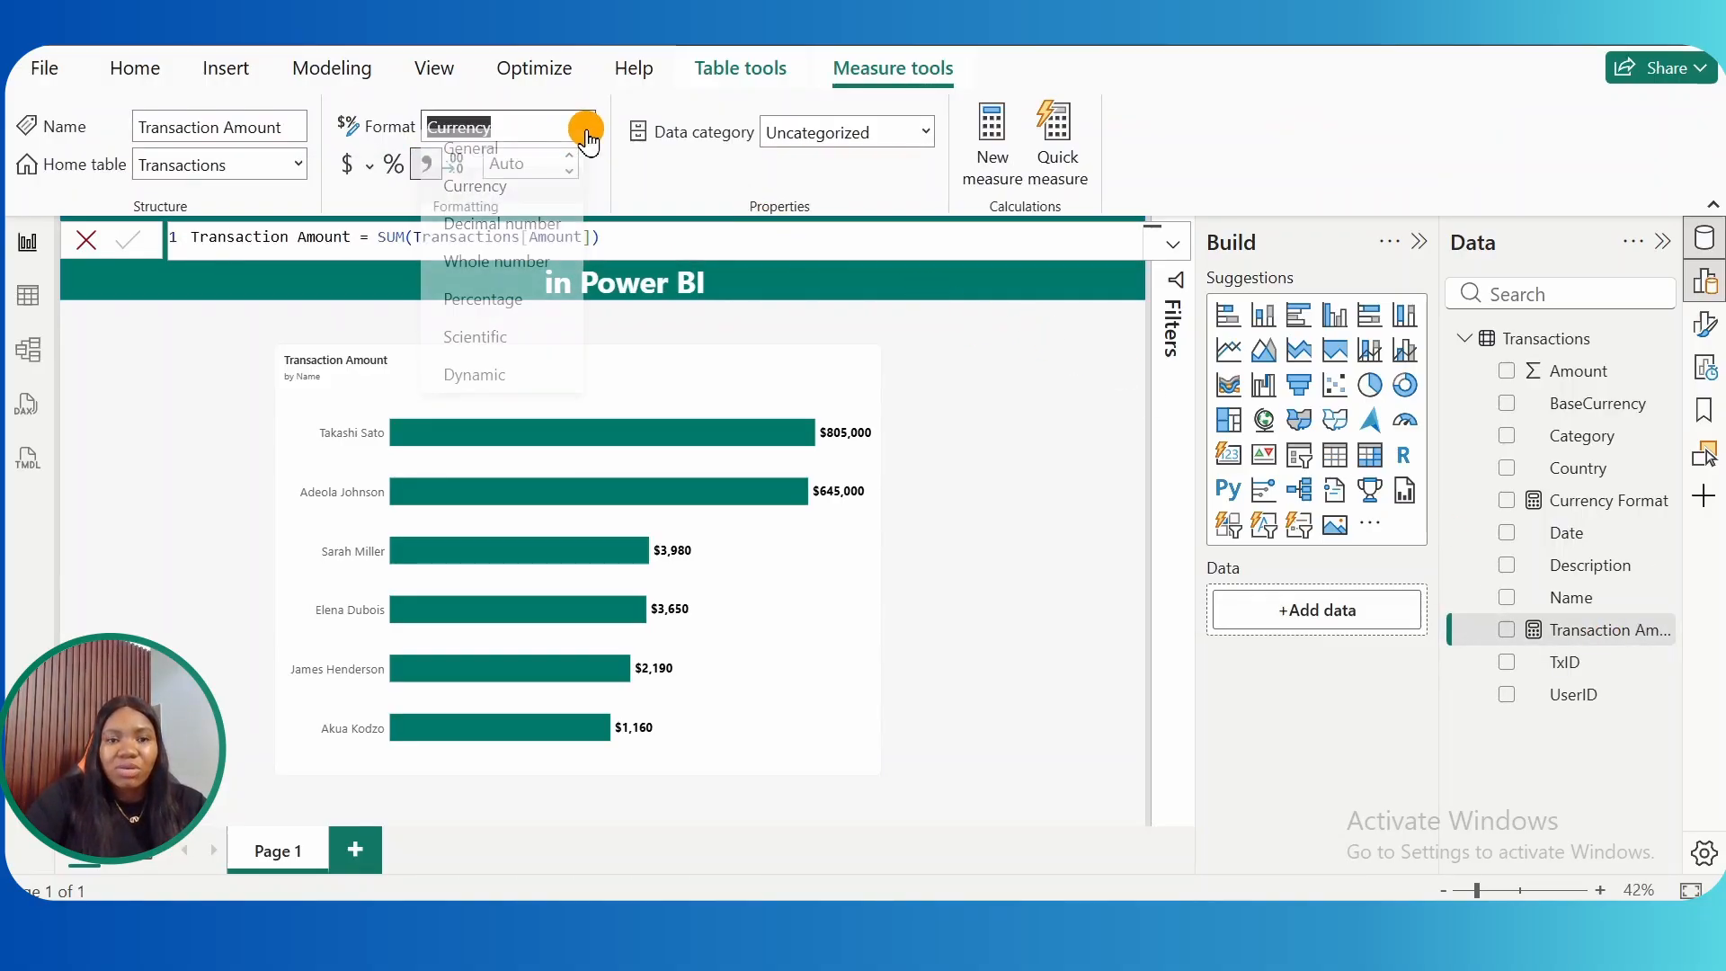
{"action": "left_click", "coordinate": [505, 388]}
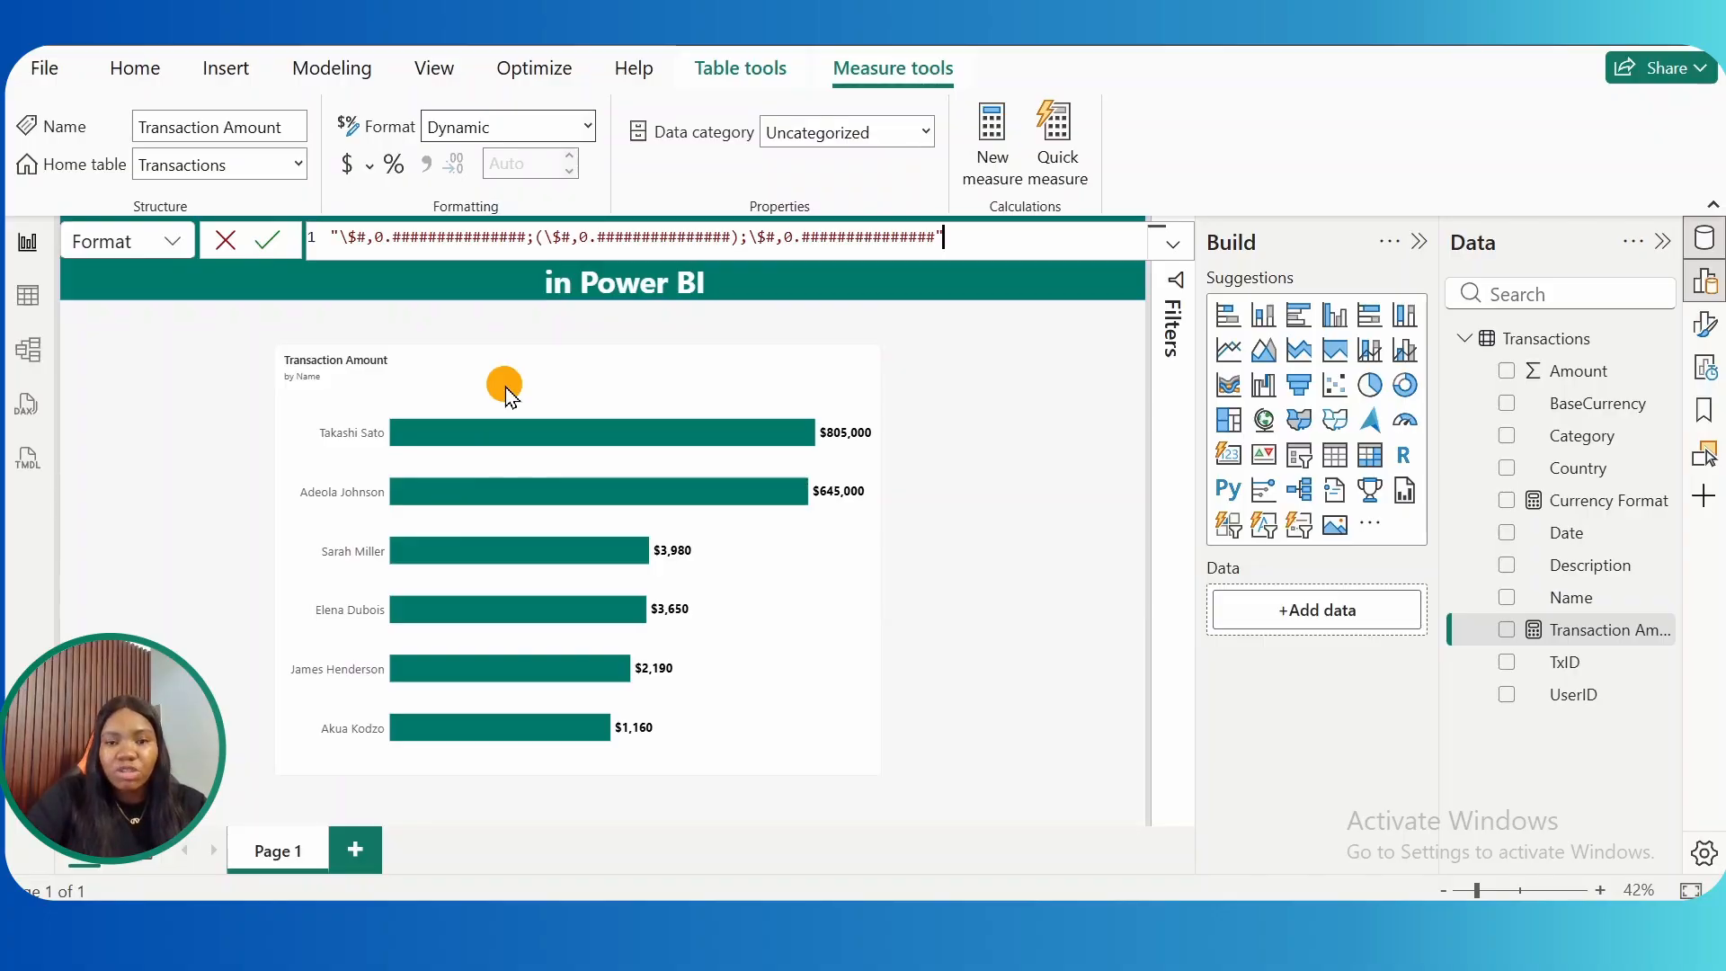
- Replace the default dynamic format expression of Transaction Amount with the [Currency Format] measure
{"action": "key", "text": "BackSpace"}
{"action": "key", "text": "BackSpace"}
{"action": "key", "text": "BackSpace"}
{"action": "key", "text": "BackSpace"}
{"action": "key", "text": "BackSpace"}
{"action": "key", "text": "BackSpace"}
{"action": "key", "text": "BackSpace"}
{"action": "key", "text": "BackSpace"}
{"action": "key", "text": "BackSpace"}
{"action": "key", "text": "BackSpace"}
{"action": "key", "text": "BackSpace"}
{"action": "key", "text": "BackSpace"}
{"action": "key", "text": "BackSpace"}
{"action": "key", "text": "BackSpace"}
{"action": "key", "text": "BackSpace"}
{"action": "key", "text": "BackSpace"}
{"action": "key", "text": "BackSpace"}
{"action": "key", "text": "BackSpace"}
{"action": "key", "text": "BackSpace"}
{"action": "key", "text": "BackSpace"}
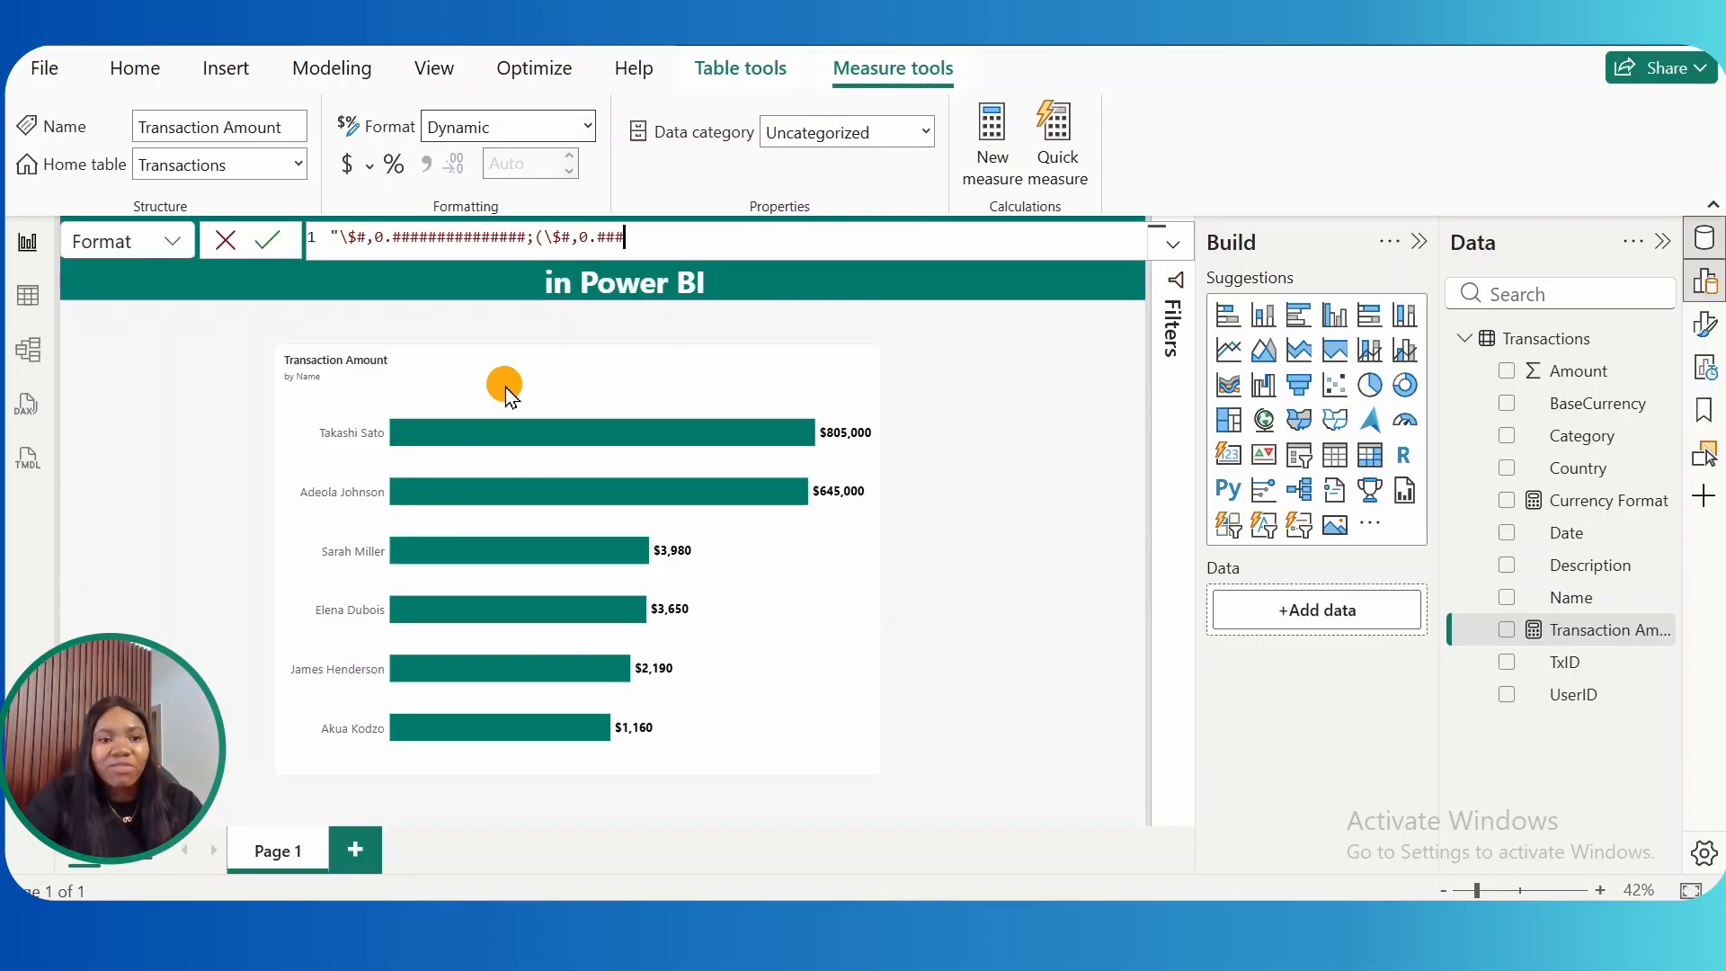
{"action": "key", "text": "BackSpace"}
{"action": "key", "text": "BackSpace"}
{"action": "key", "text": "BackSpace"}
{"action": "key", "text": "BackSpace"}
{"action": "key", "text": "BackSpace"}
{"action": "key", "text": "BackSpace"}
{"action": "key", "text": "BackSpace"}
{"action": "key", "text": "BackSpace"}
{"action": "key", "text": "BackSpace"}
{"action": "key", "text": "BackSpace"}
{"action": "key", "text": "BackSpace"}
{"action": "key", "text": "BackSpace"}
{"action": "key", "text": "BackSpace"}
{"action": "key", "text": "BackSpace"}
{"action": "key", "text": "BackSpace"}
{"action": "key", "text": "BackSpace"}
{"action": "key", "text": "BackSpace"}
{"action": "key", "text": "BackSpace"}
{"action": "key", "text": "BackSpace"}
{"action": "key", "text": "BackSpace"}
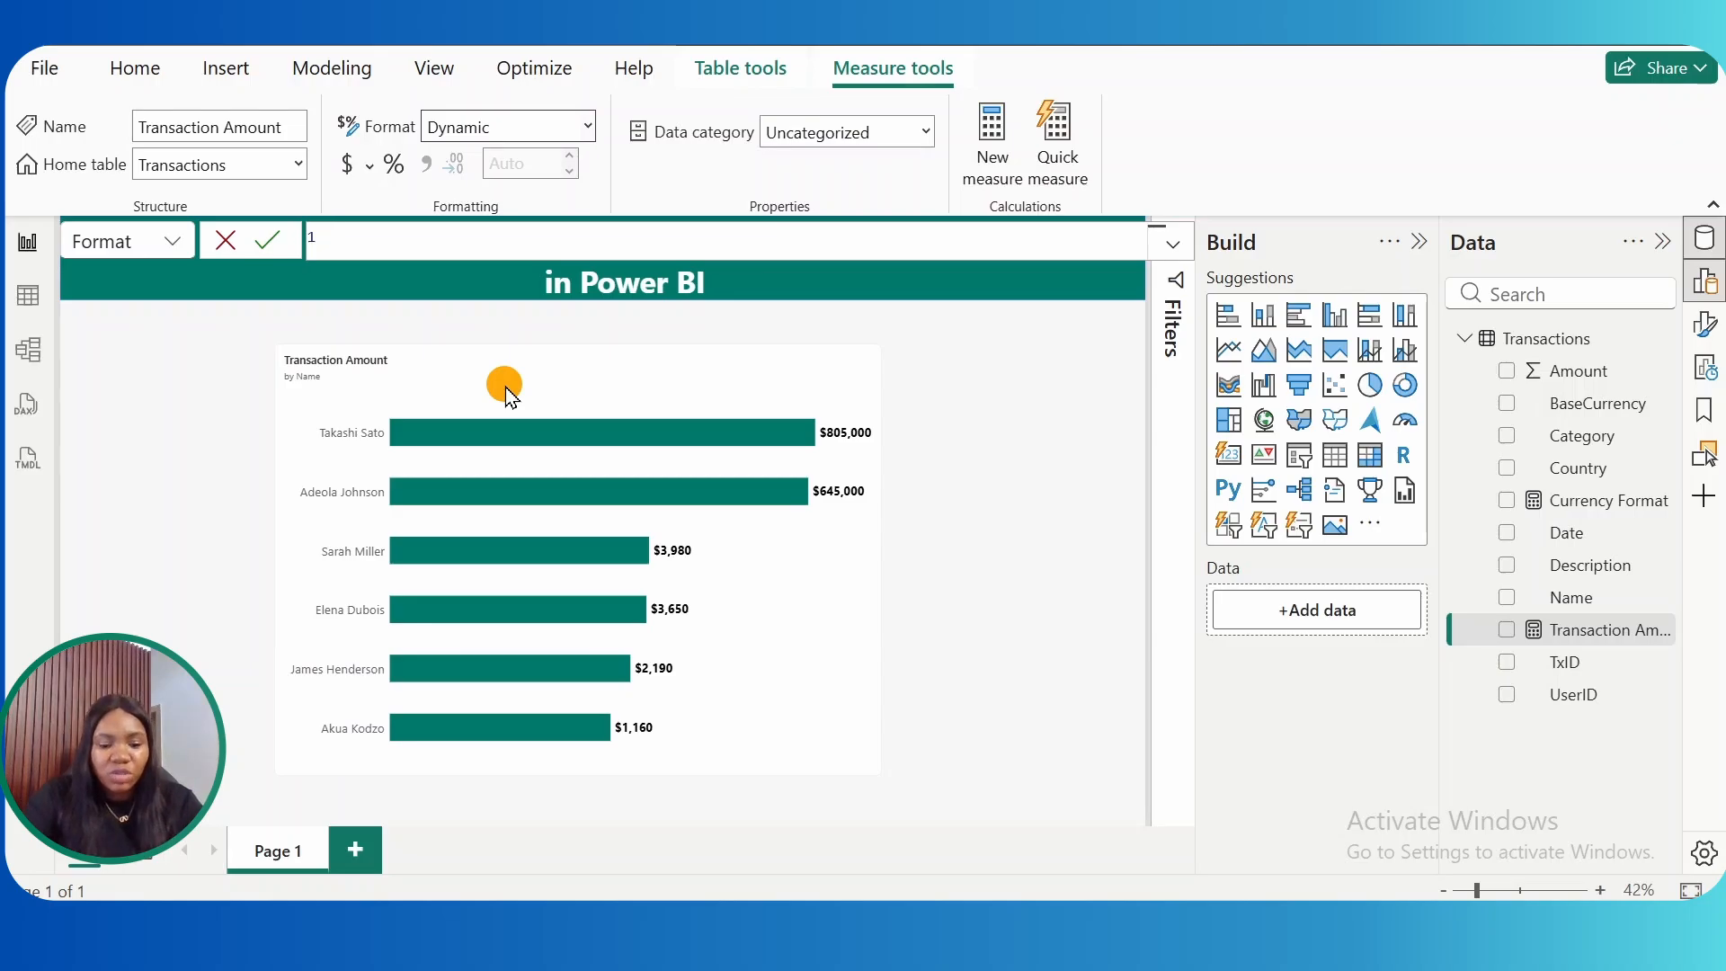
{"action": "type", "text": "curre"}
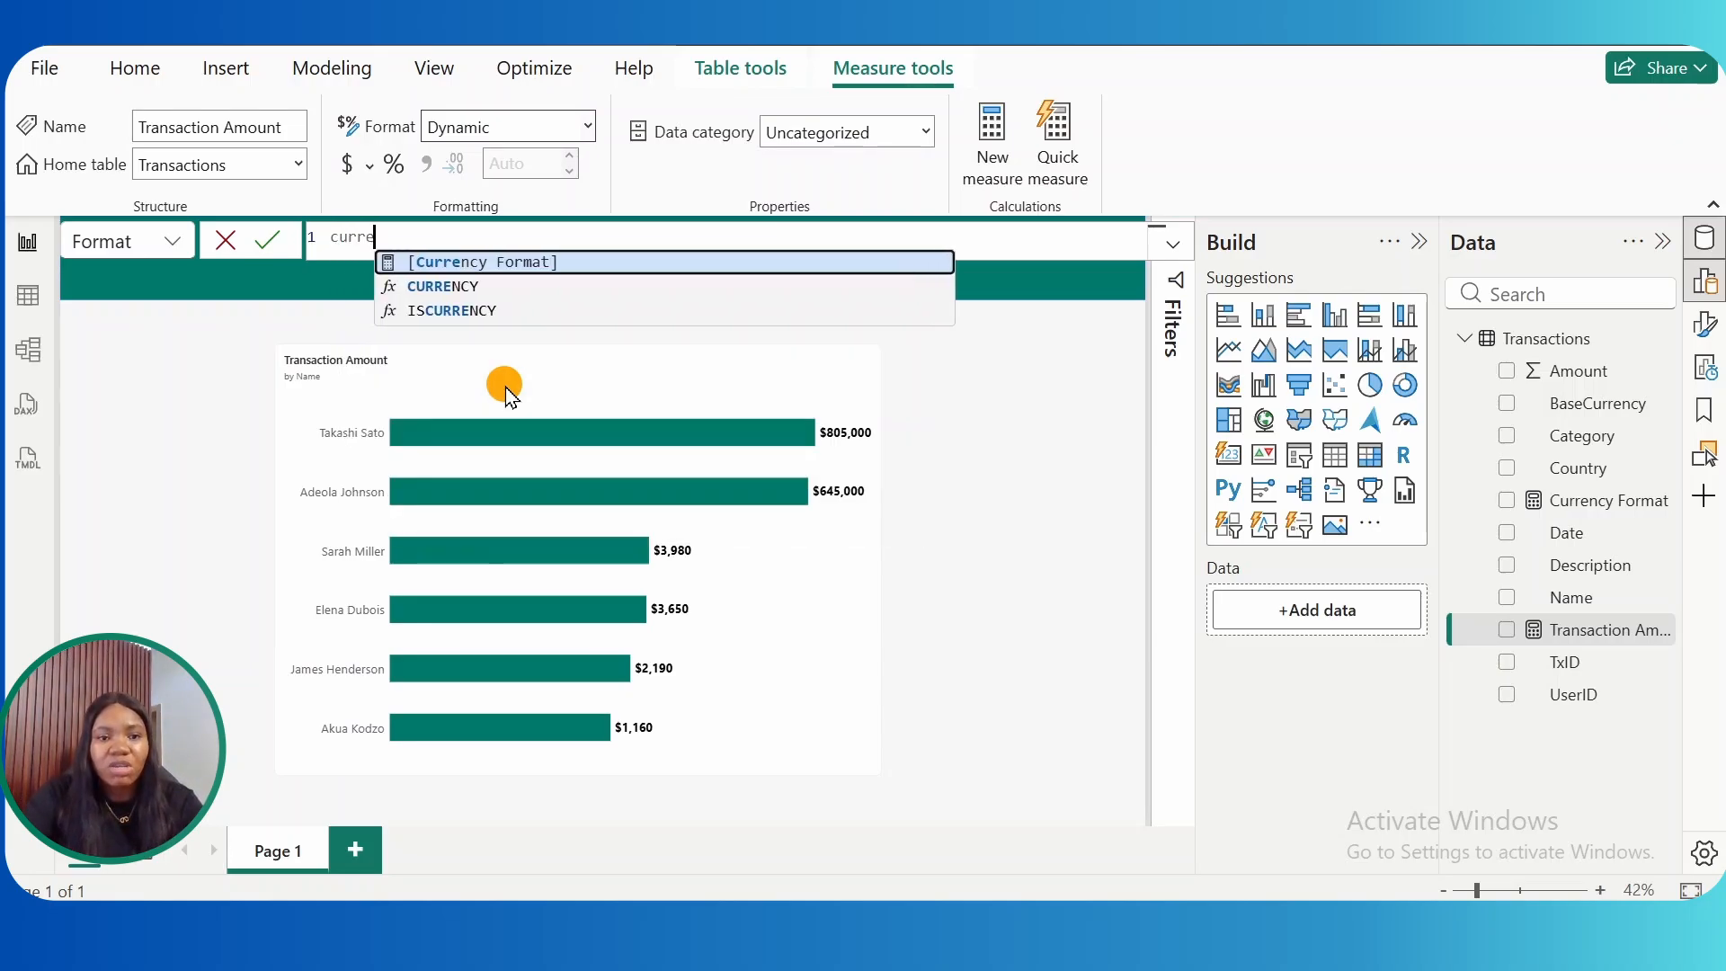
{"action": "key", "text": "Tab"}
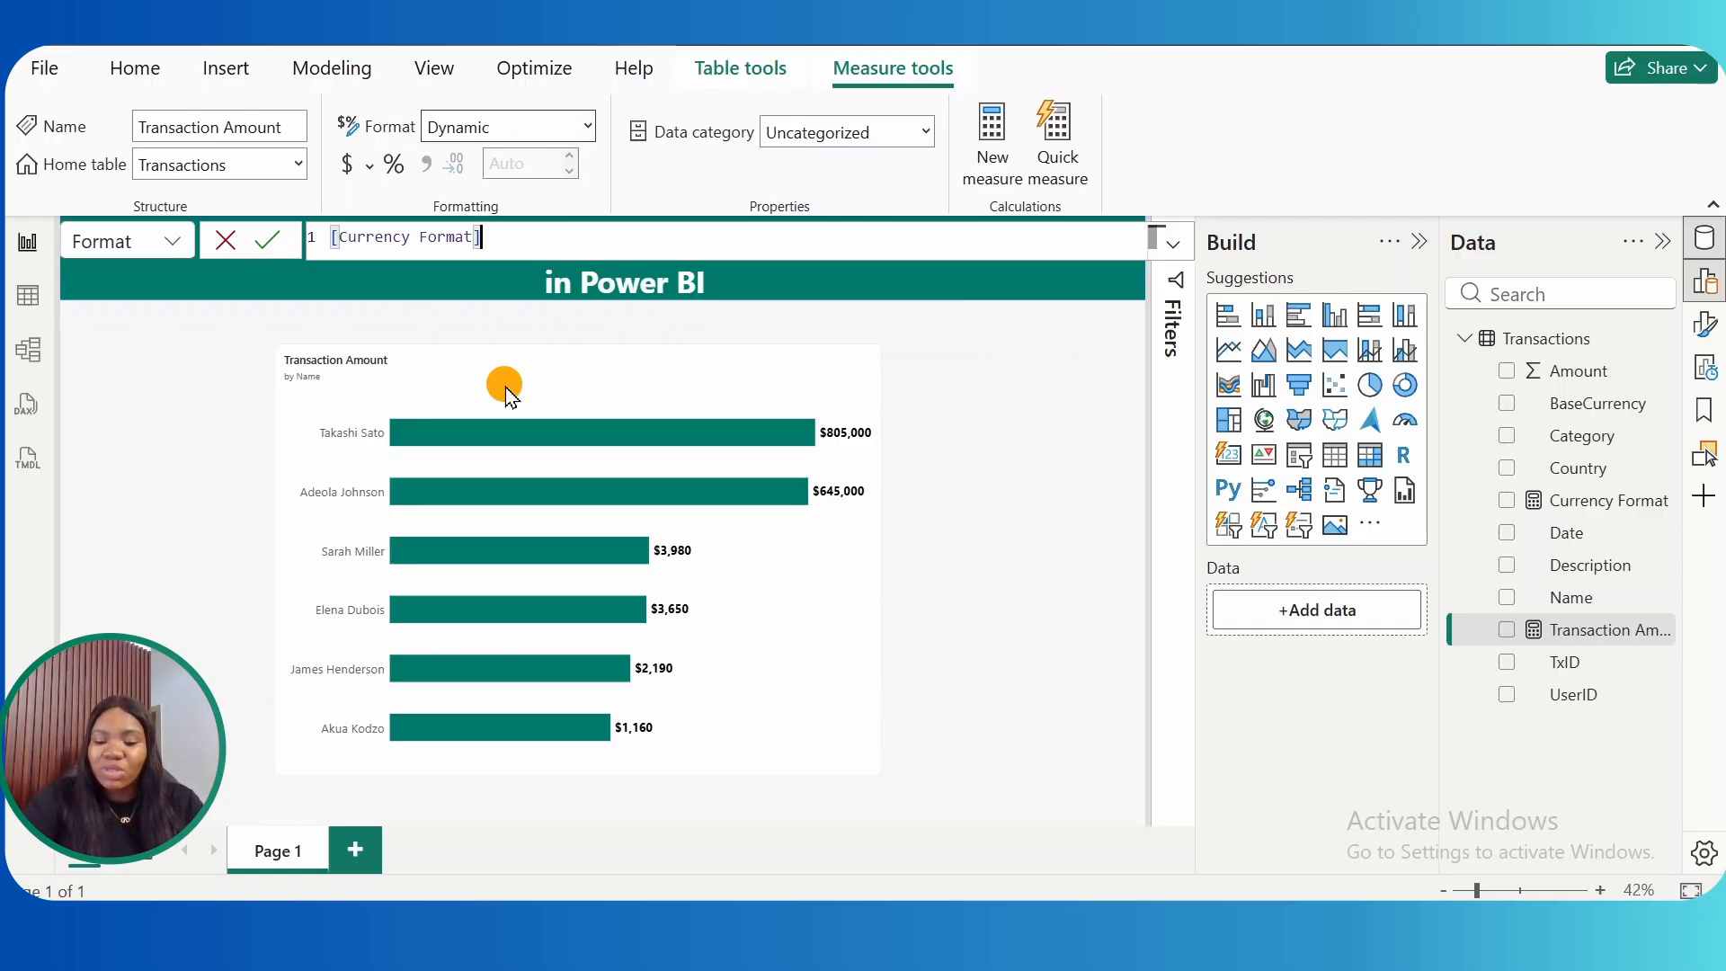
{"action": "key", "text": "Return"}
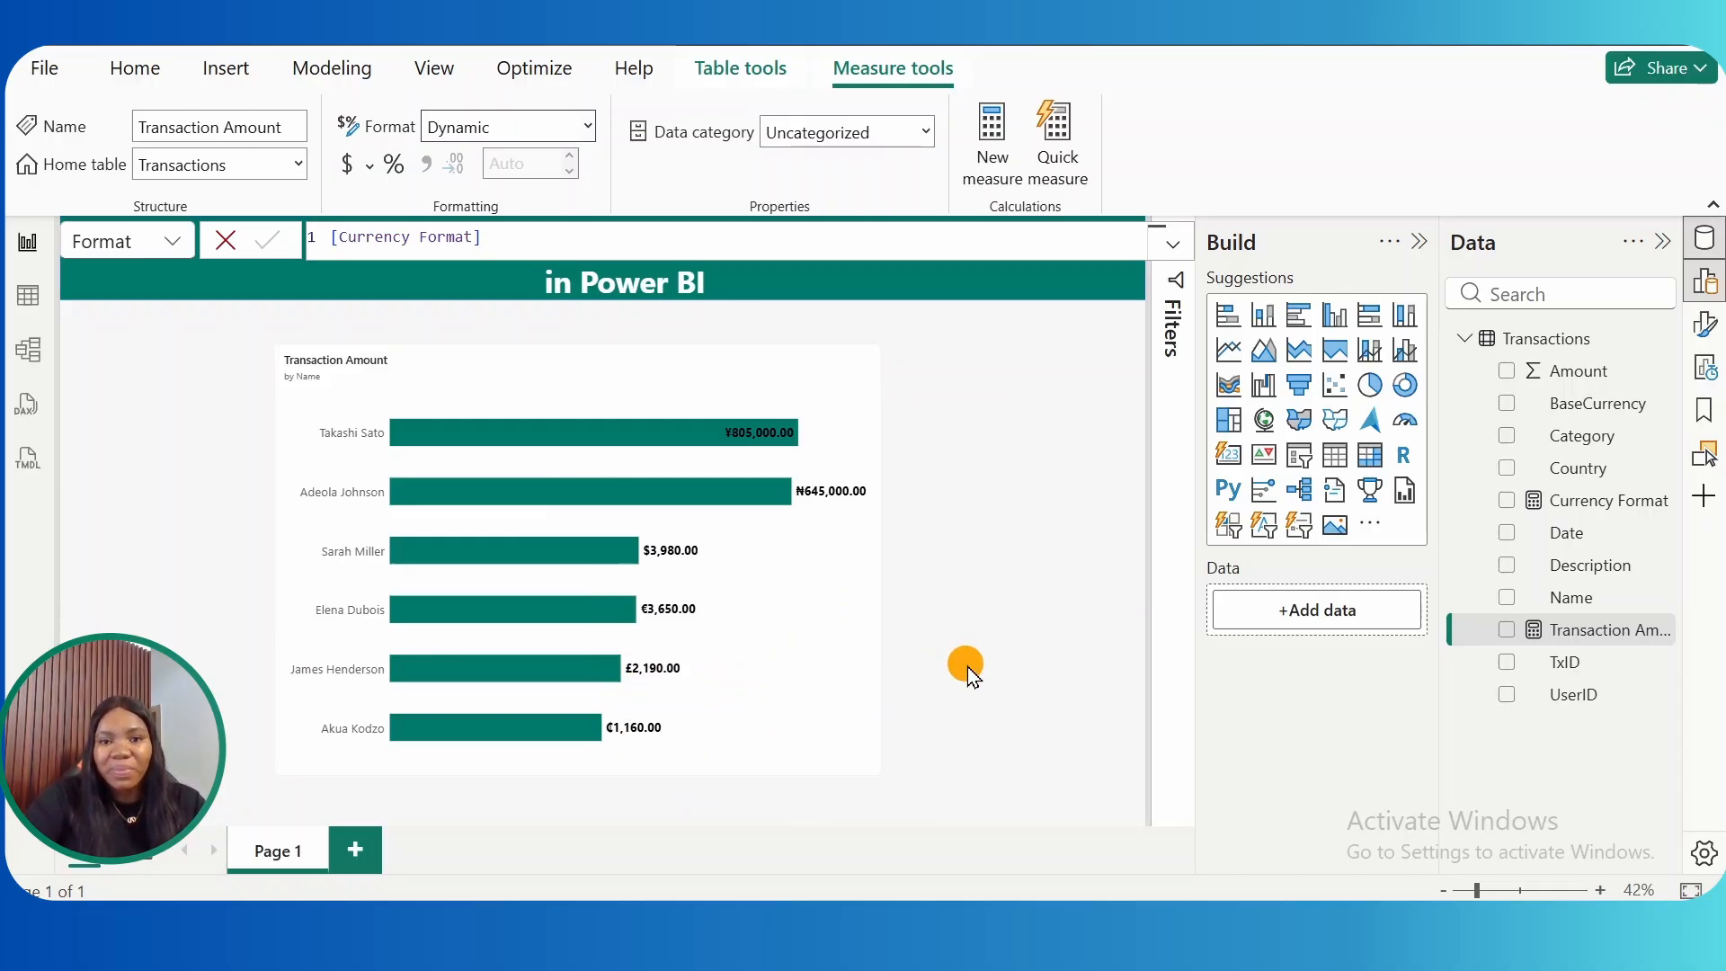
- Shift the bar chart slightly to the right and add an empty slicer to the left of it
{"action": "left_click", "coordinate": [813, 386]}
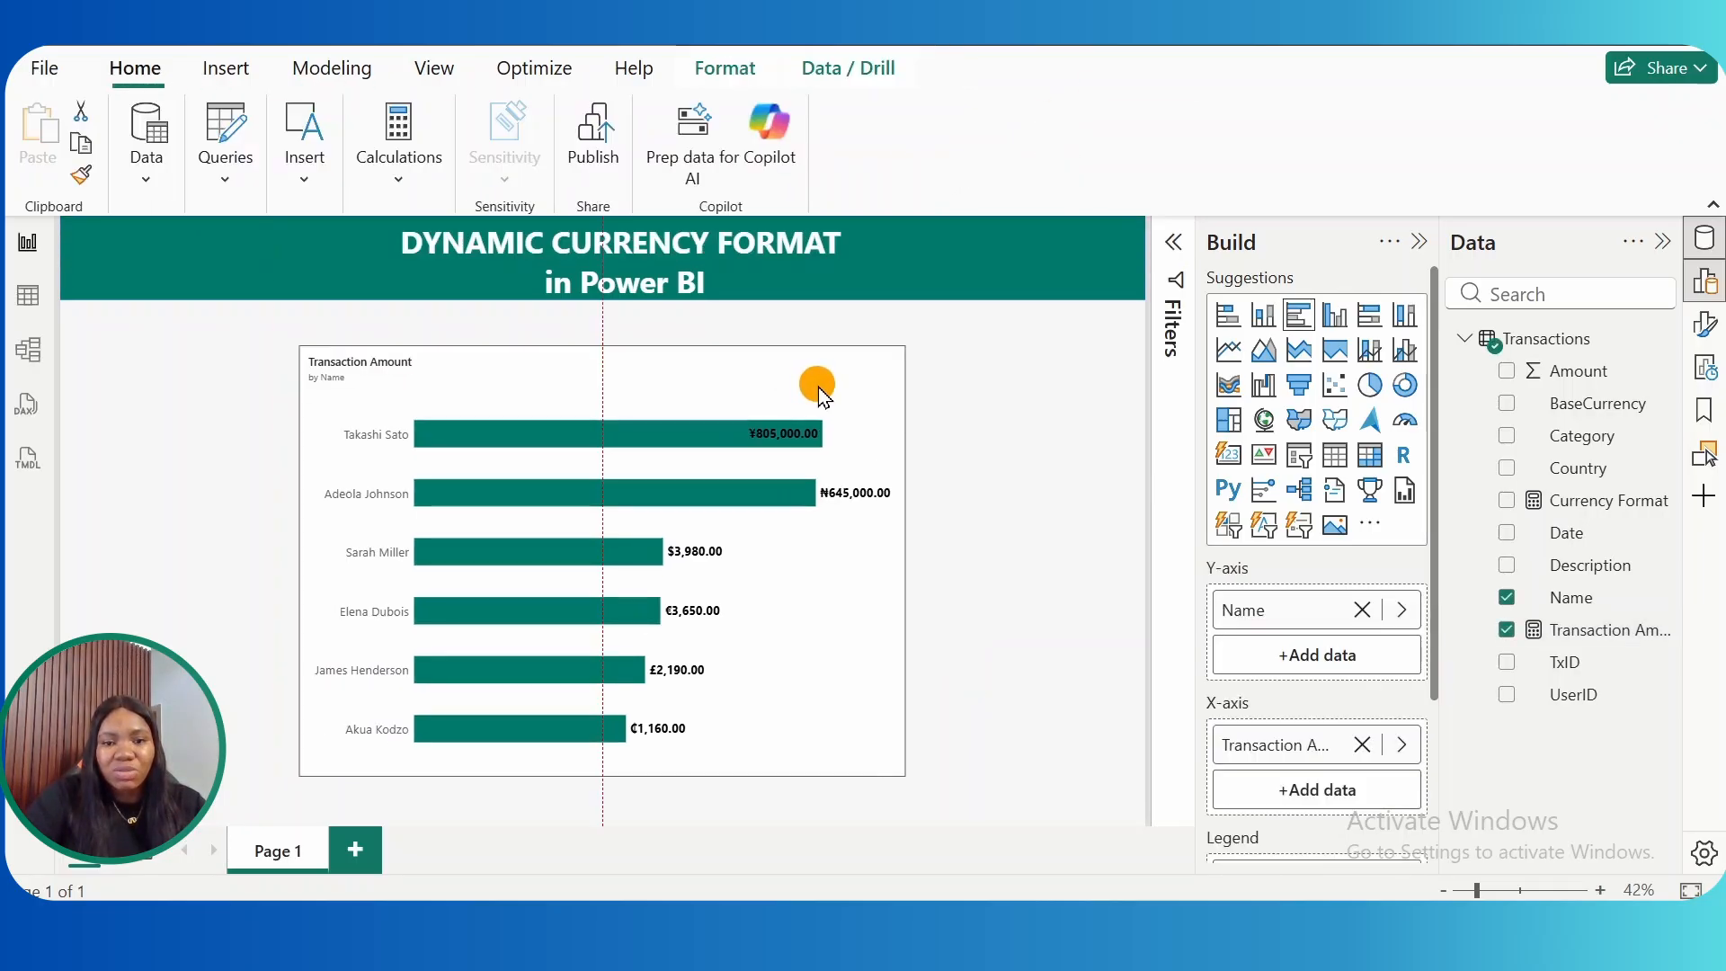
{"action": "left_click", "coordinate": [1026, 432]}
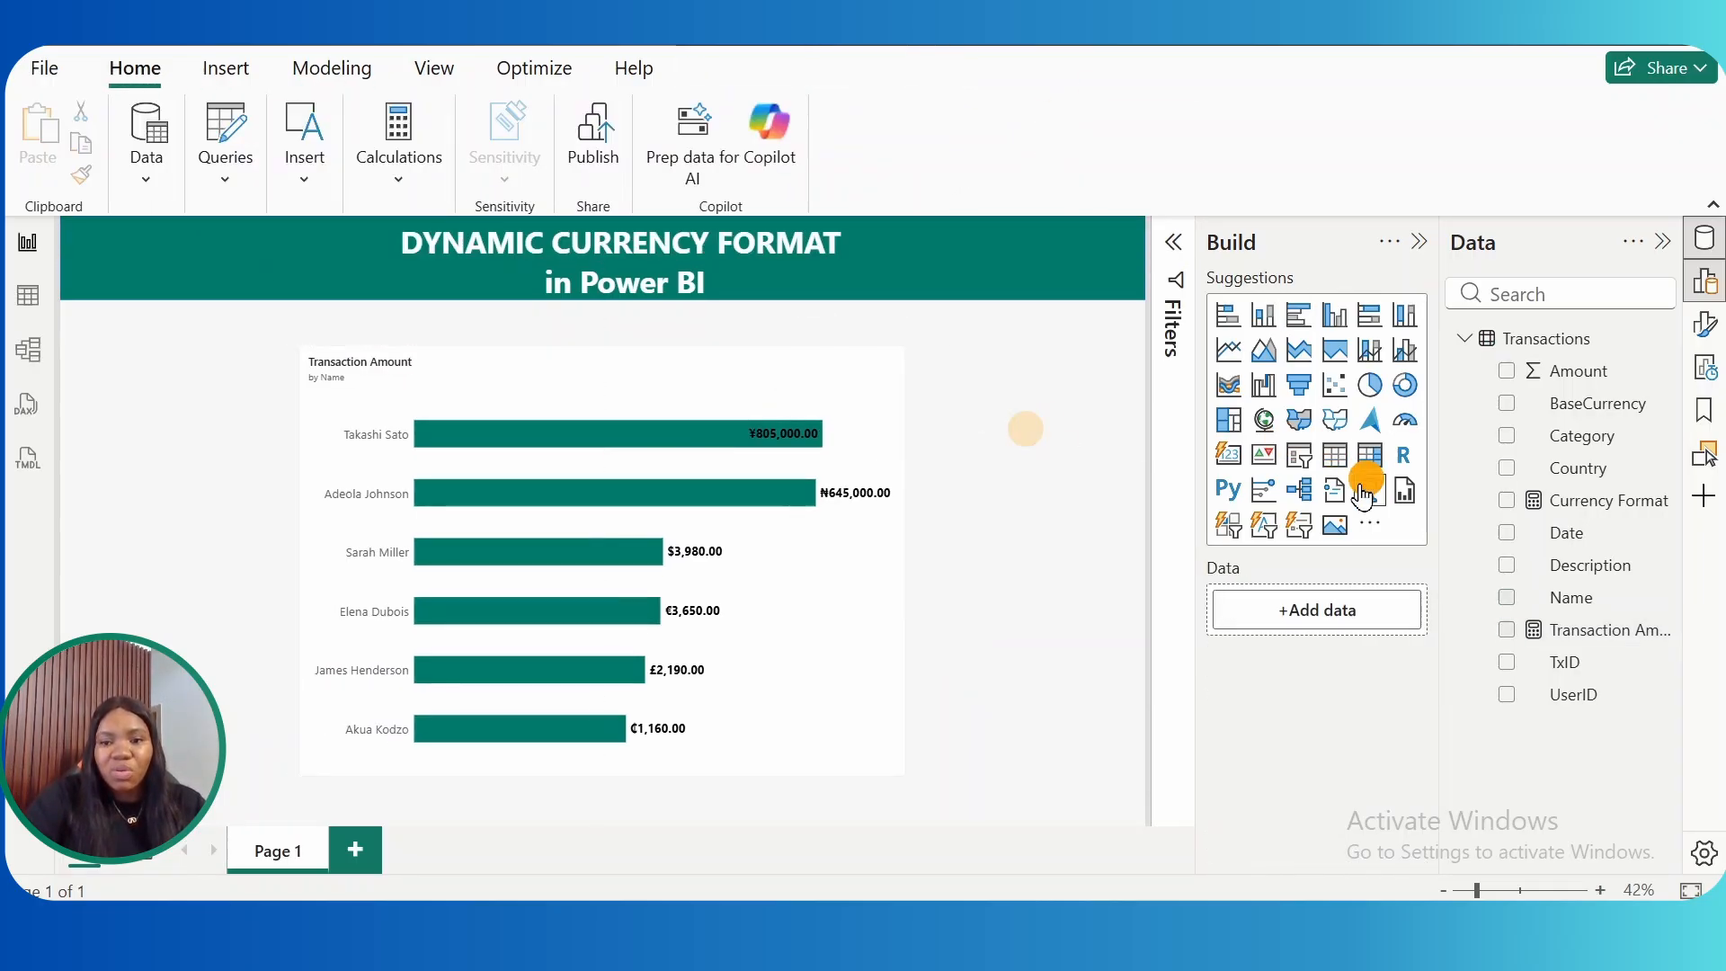
{"action": "left_click", "coordinate": [1298, 455]}
{"action": "left_click", "coordinate": [242, 448]}
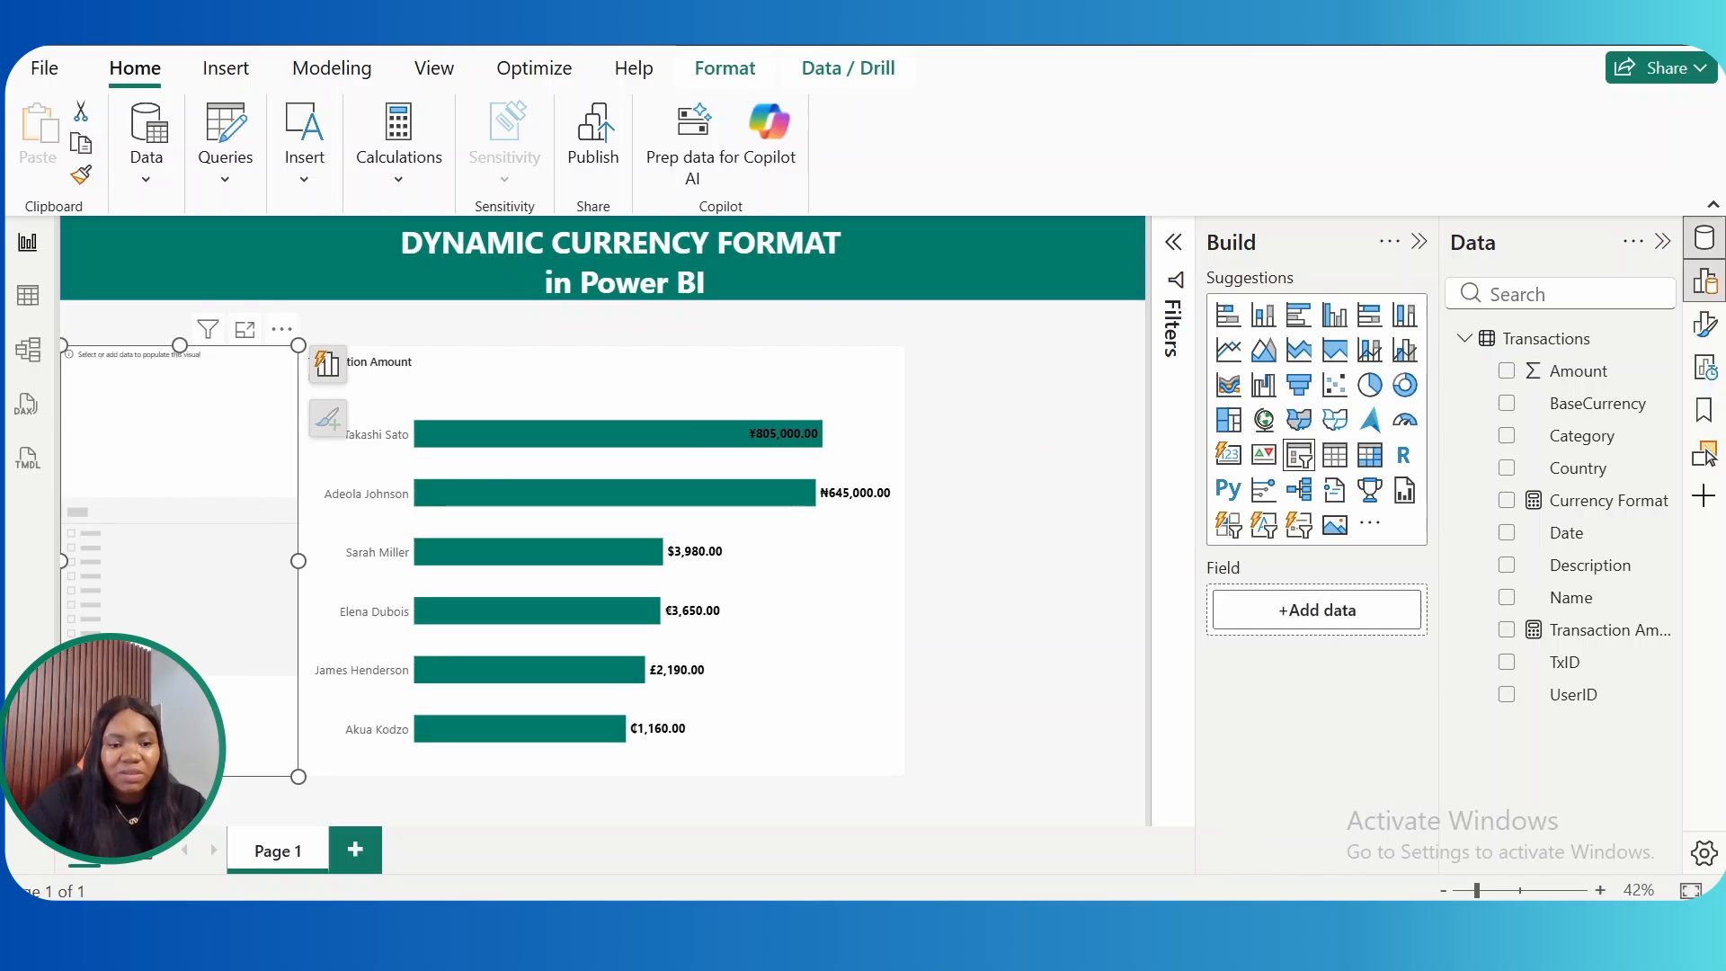
- Shrink the slicer to a short, narrow box that fits between the page's left edge and the bar chart
{"action": "left_click_drag", "start_coordinate": [179, 776], "coordinate": [221, 446]}
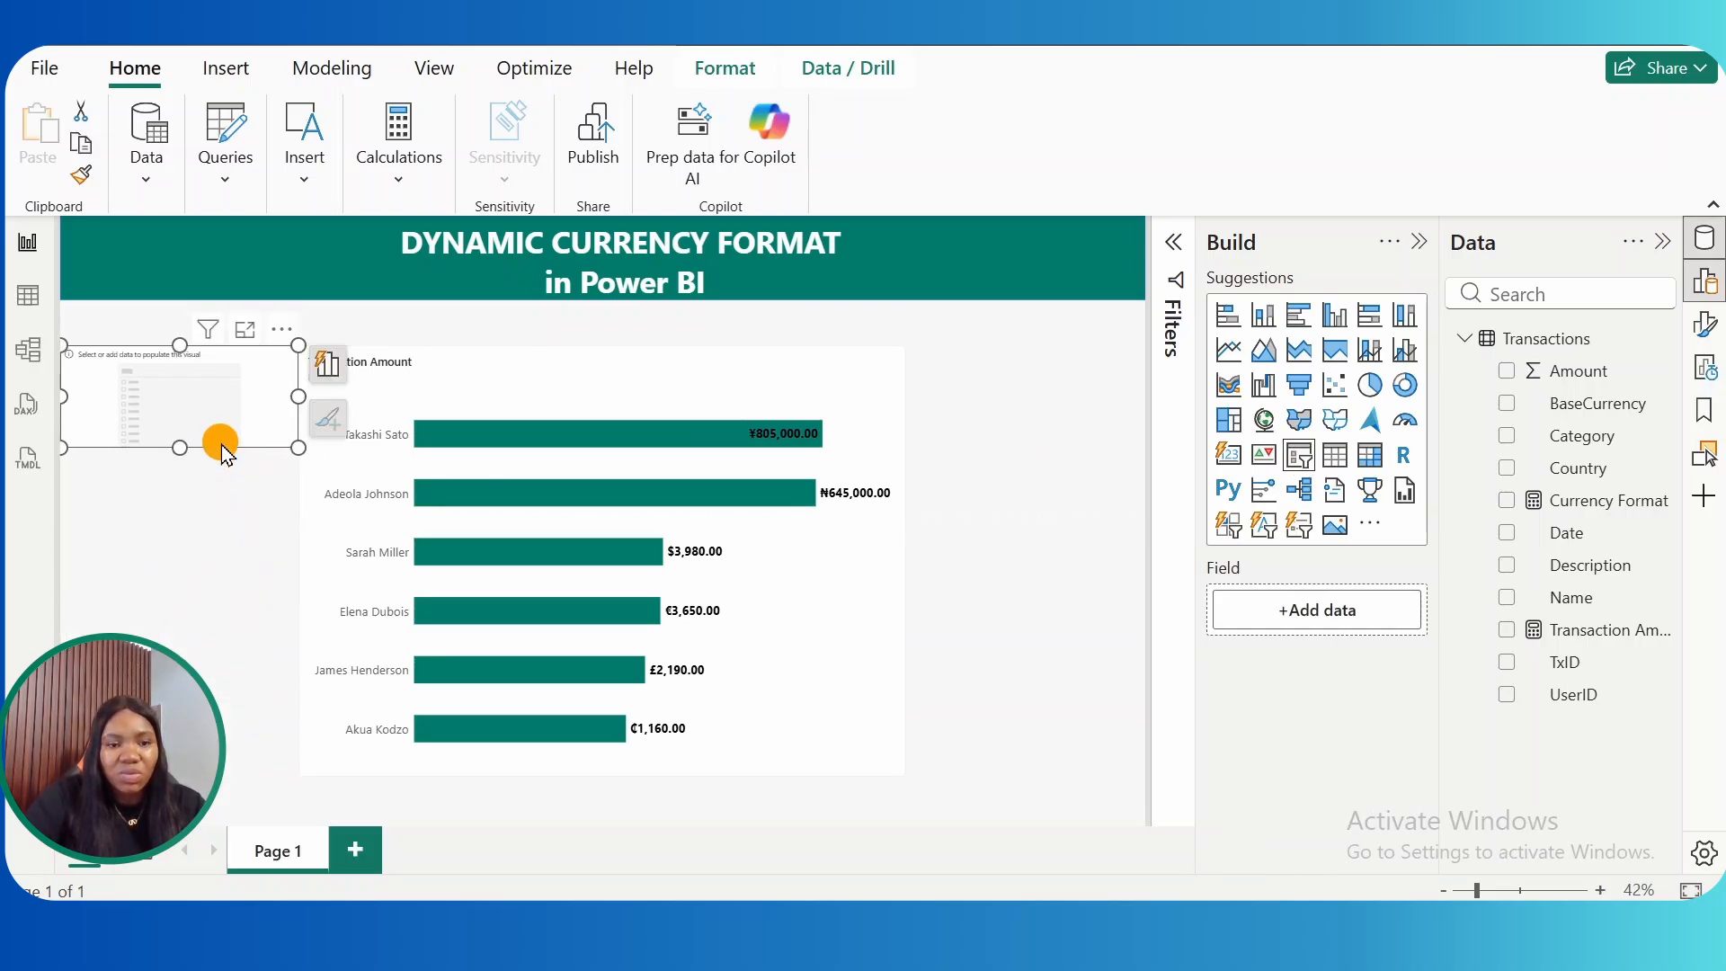
{"action": "left_click_drag", "start_coordinate": [298, 396], "coordinate": [274, 396]}
{"action": "left_click", "coordinate": [99, 409]}
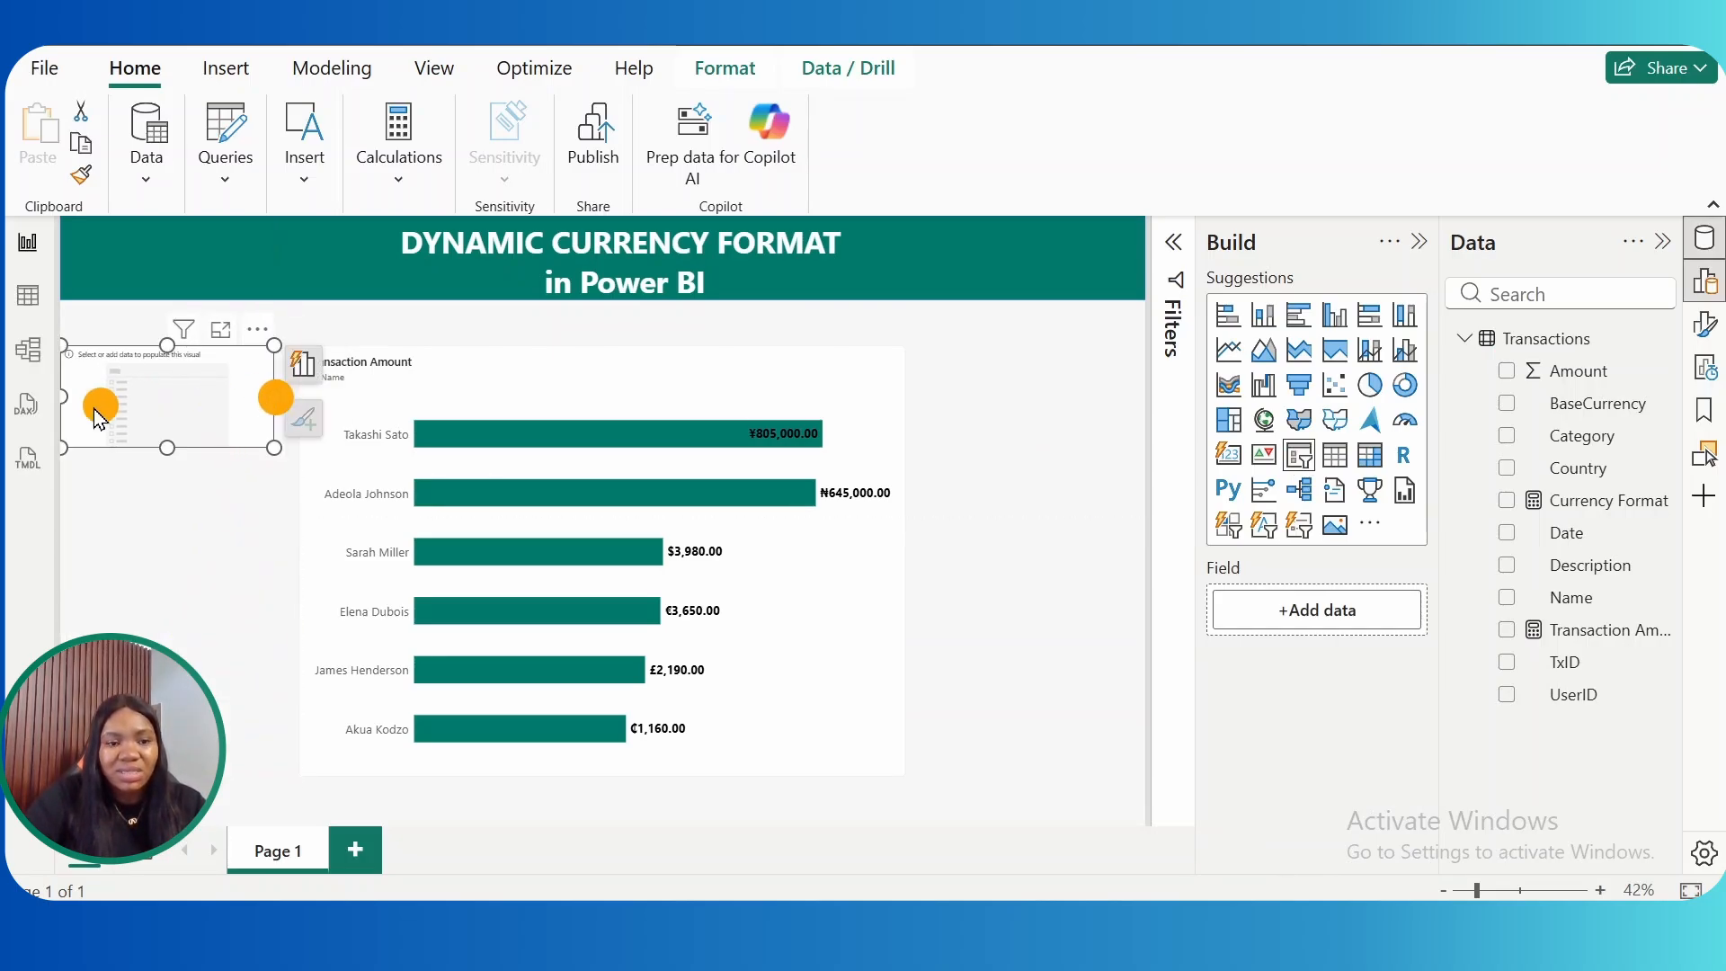
{"action": "left_click_drag", "start_coordinate": [63, 397], "coordinate": [74, 398]}
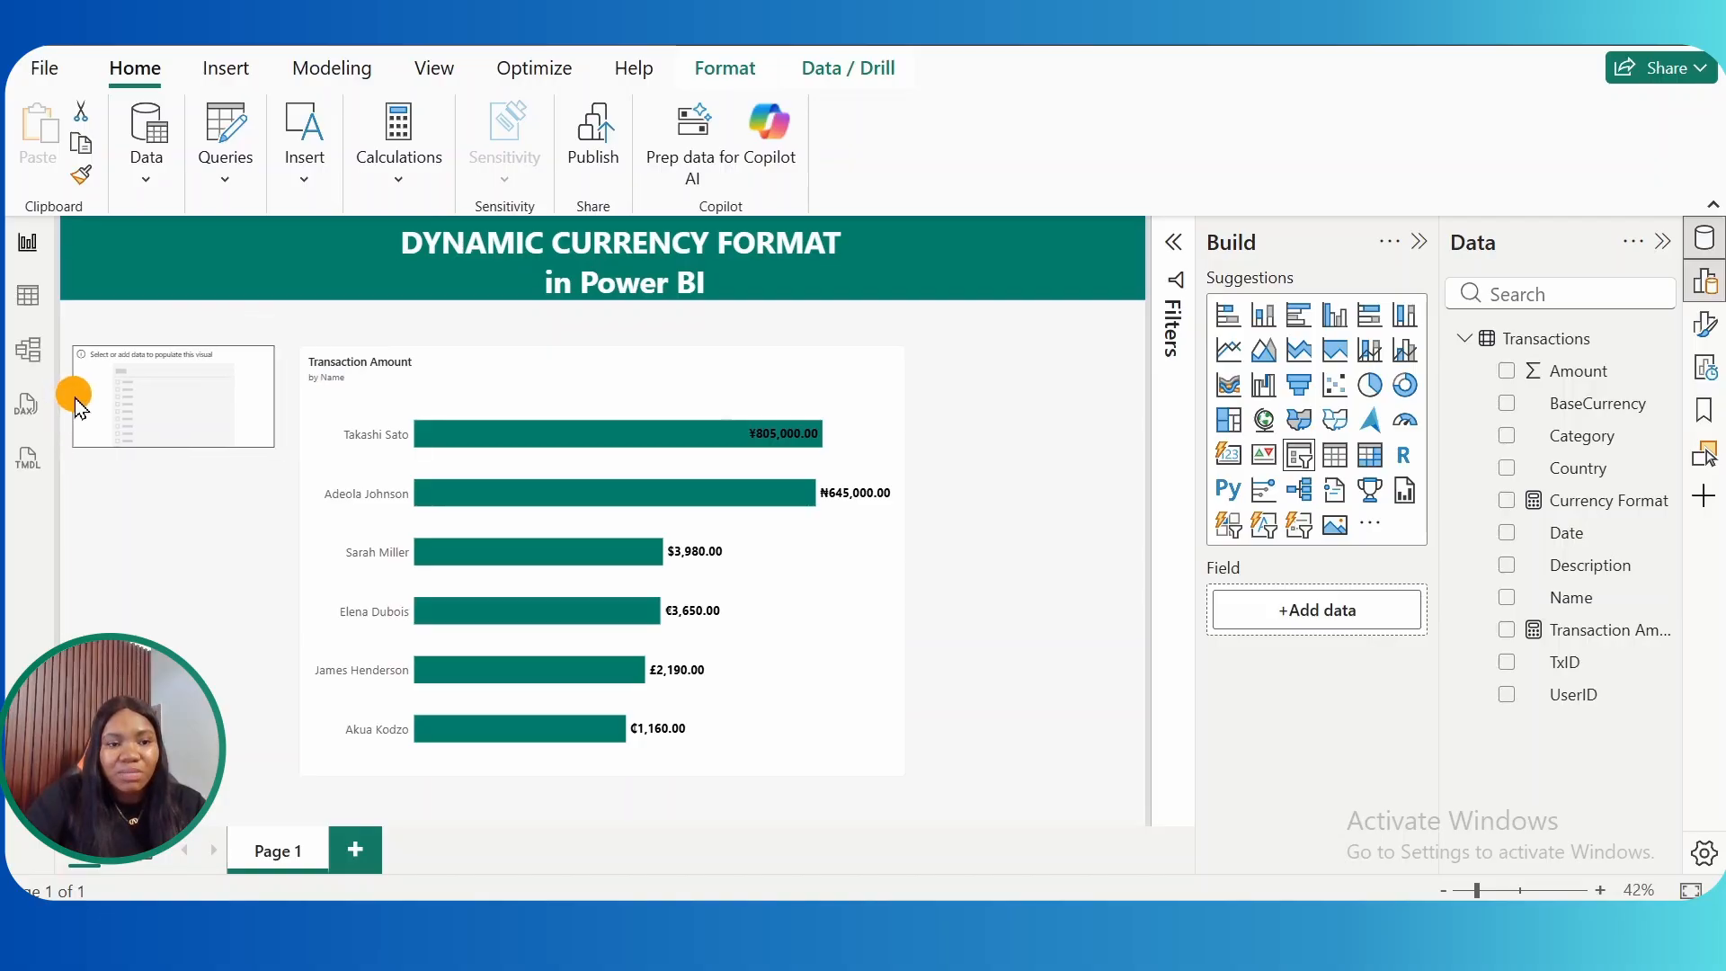
{"action": "left_click", "coordinate": [74, 397]}
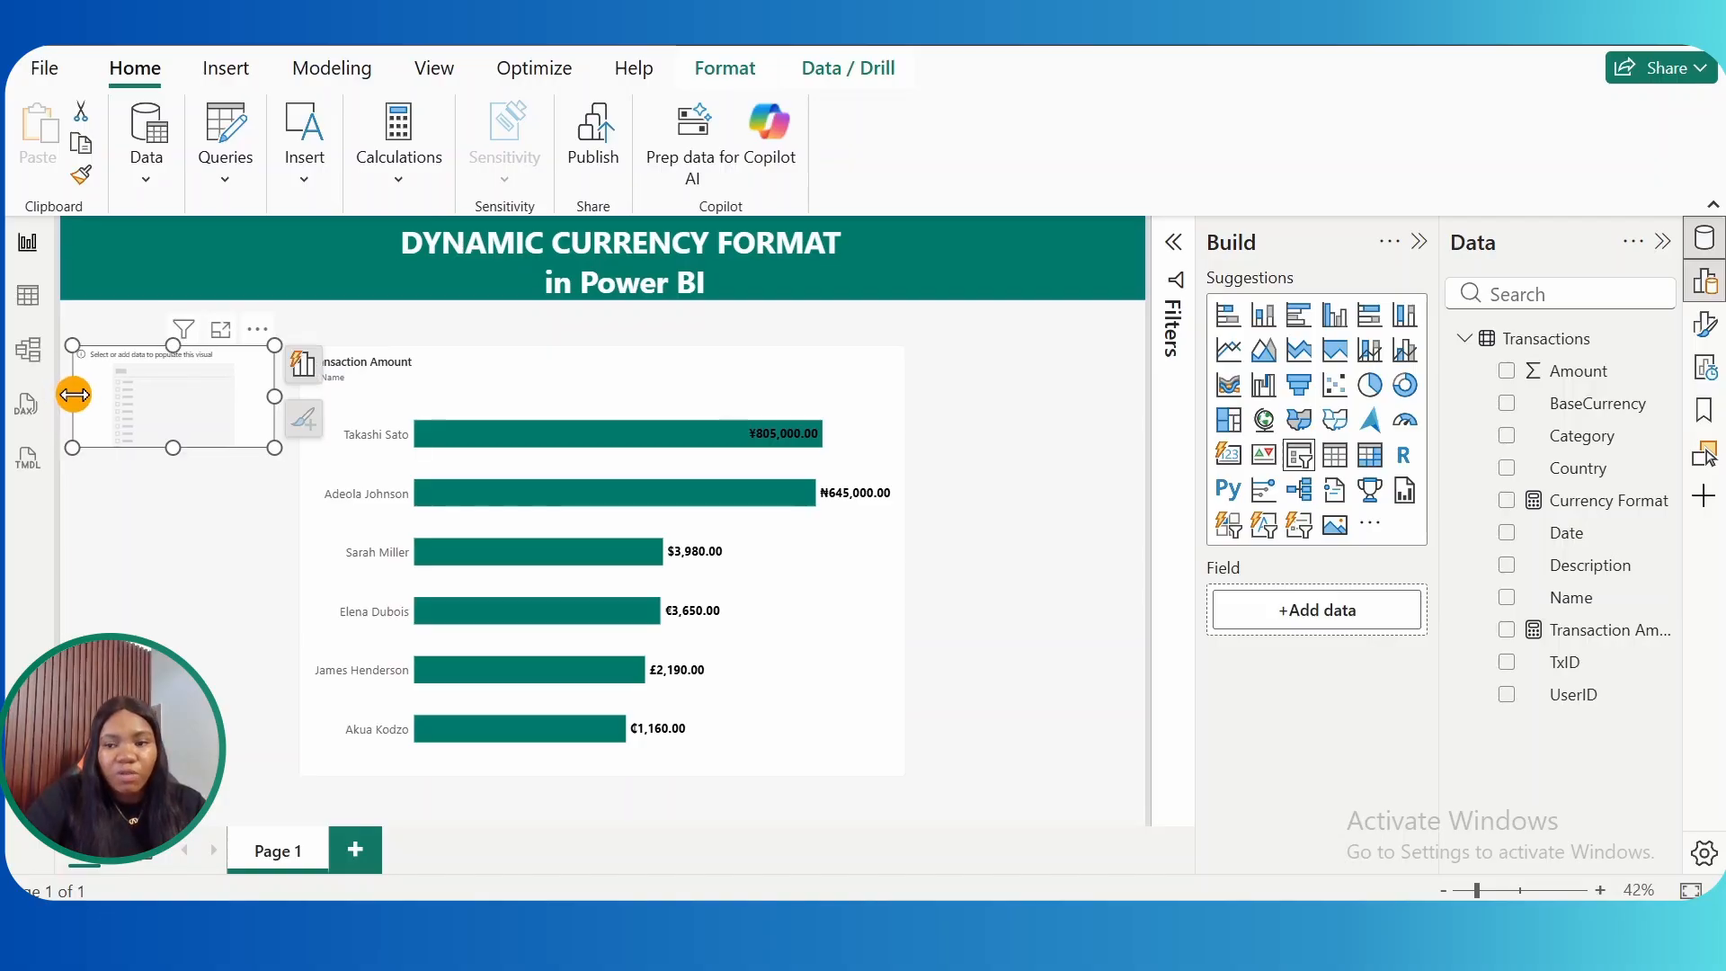
- Add the Name field to the slicer and set its style to Dropdown
{"action": "left_click", "coordinate": [1505, 599]}
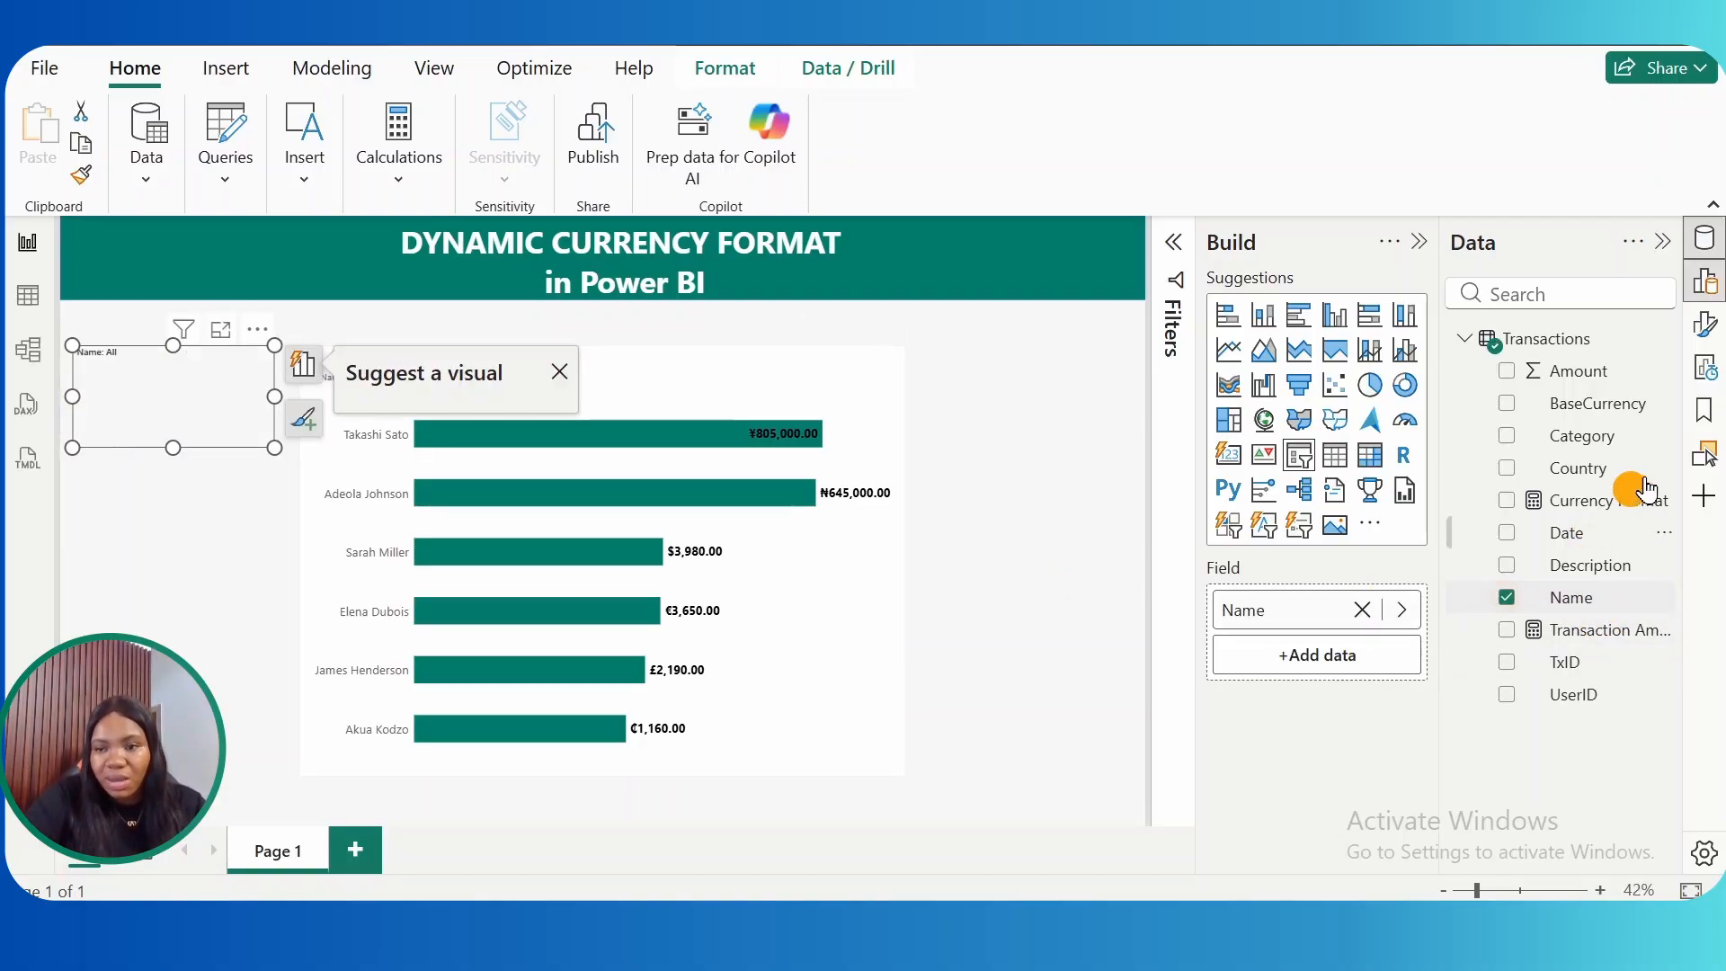
{"action": "left_click", "coordinate": [1707, 331]}
{"action": "left_click", "coordinate": [971, 575]}
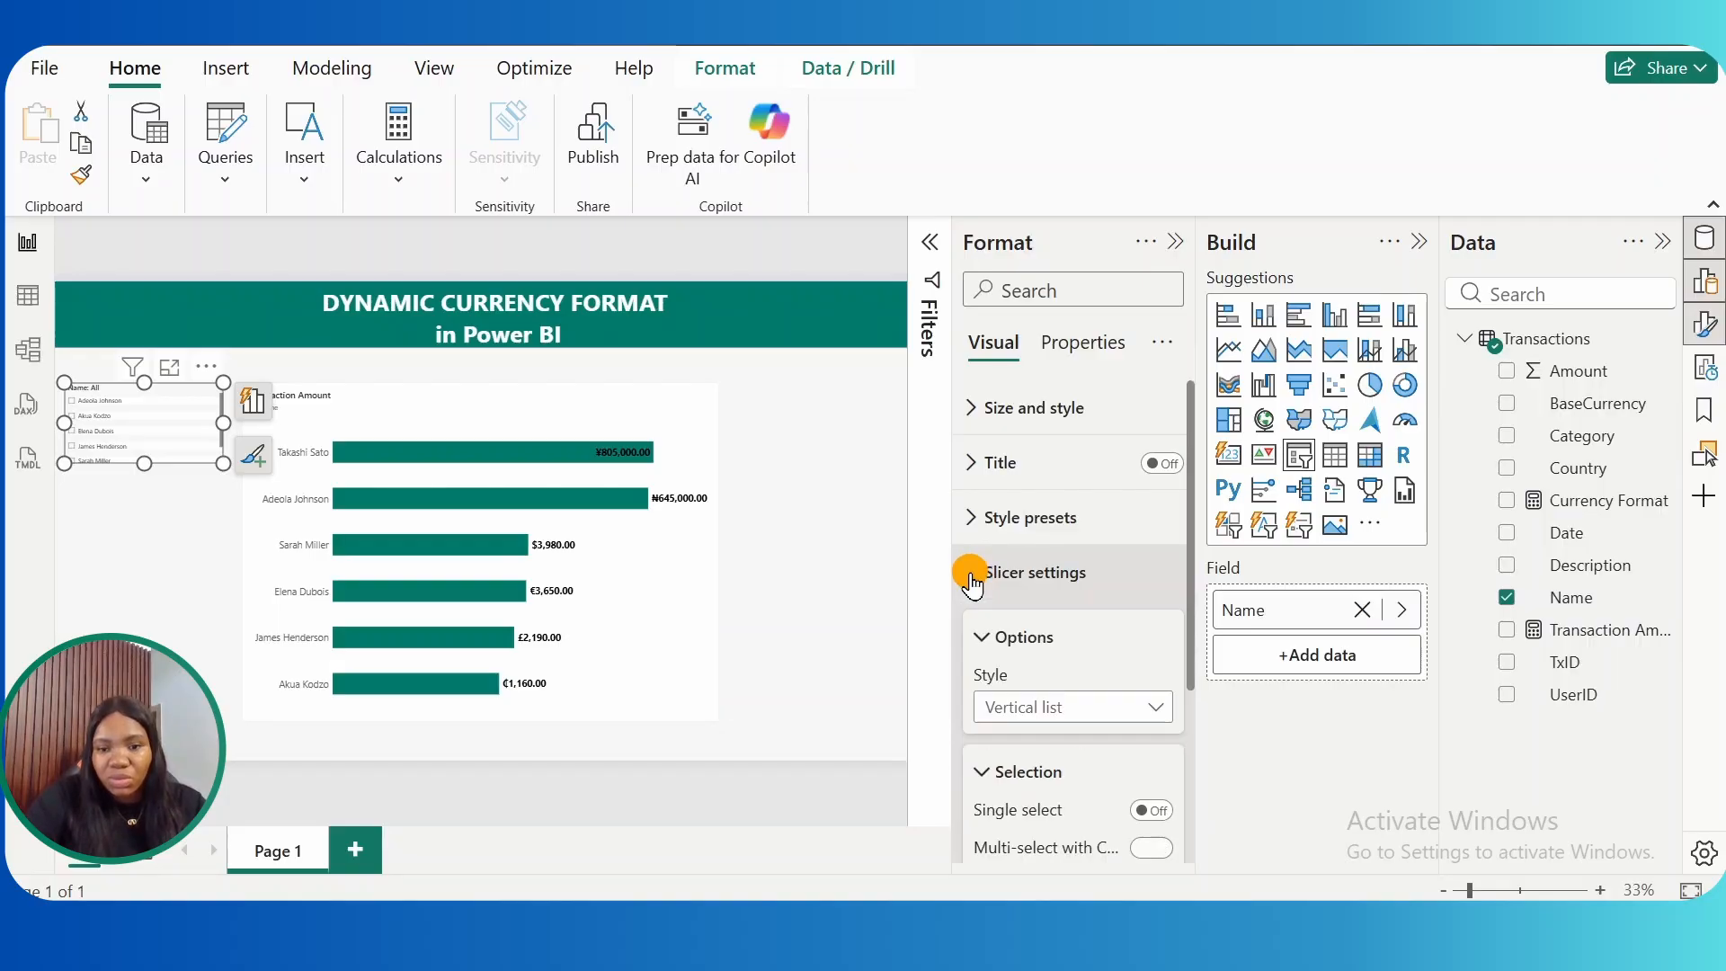
{"action": "left_click", "coordinate": [1048, 706]}
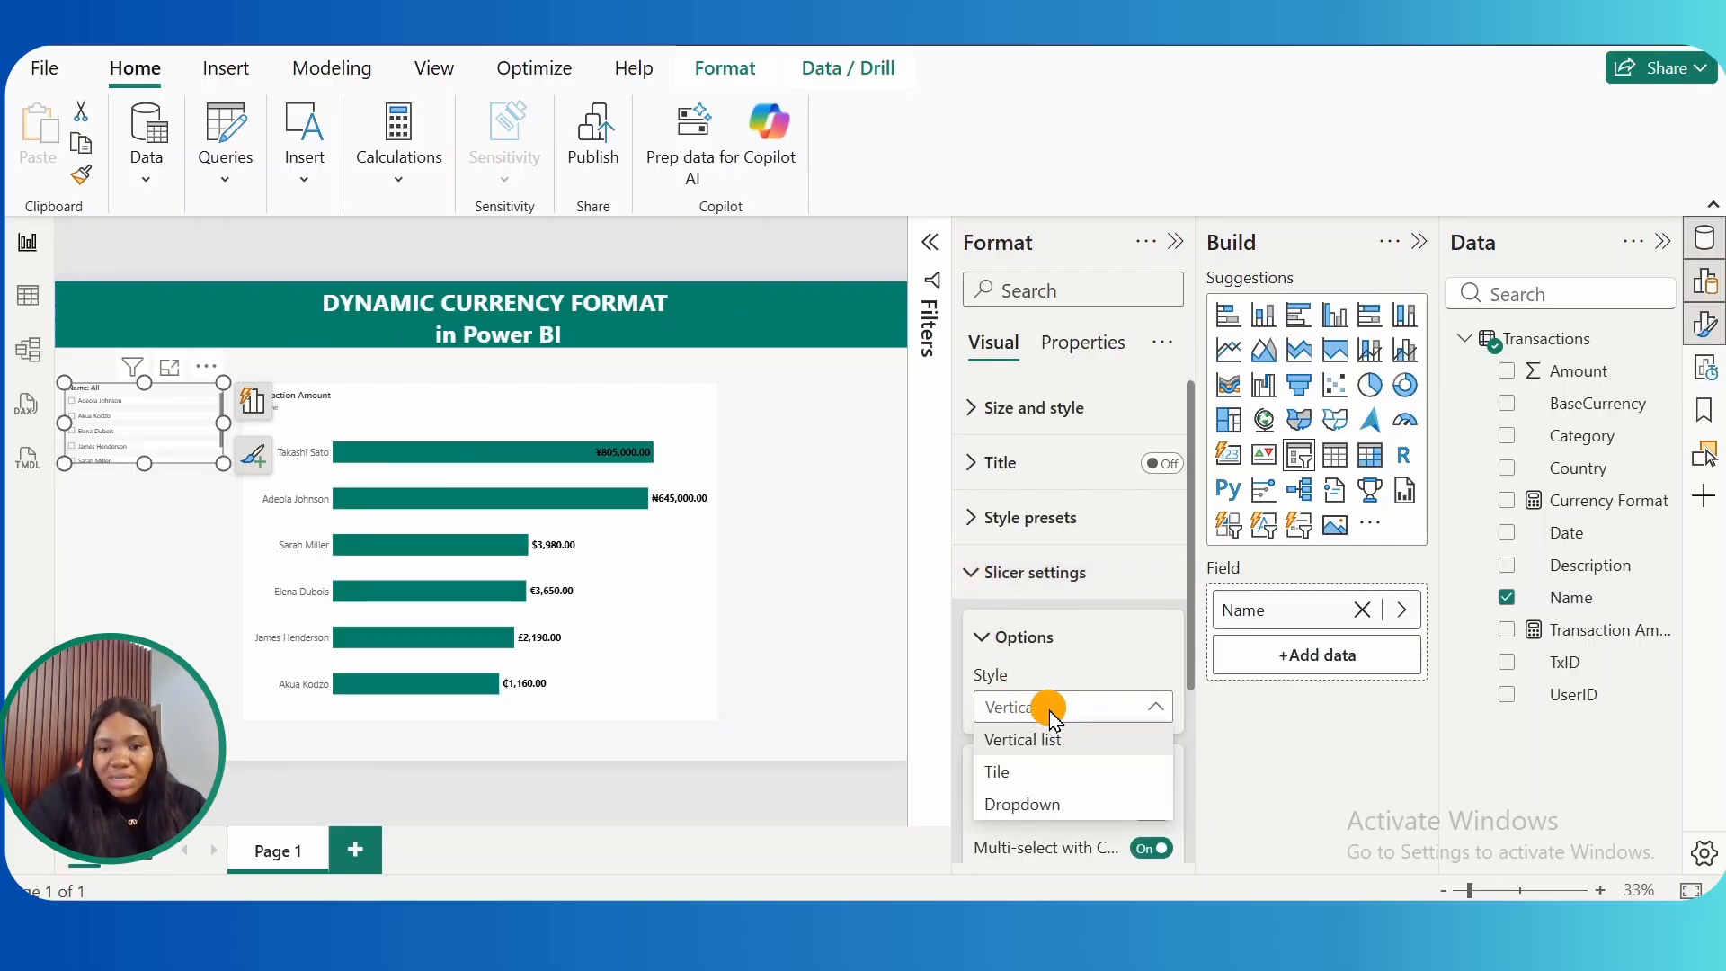
{"action": "left_click", "coordinate": [1038, 804]}
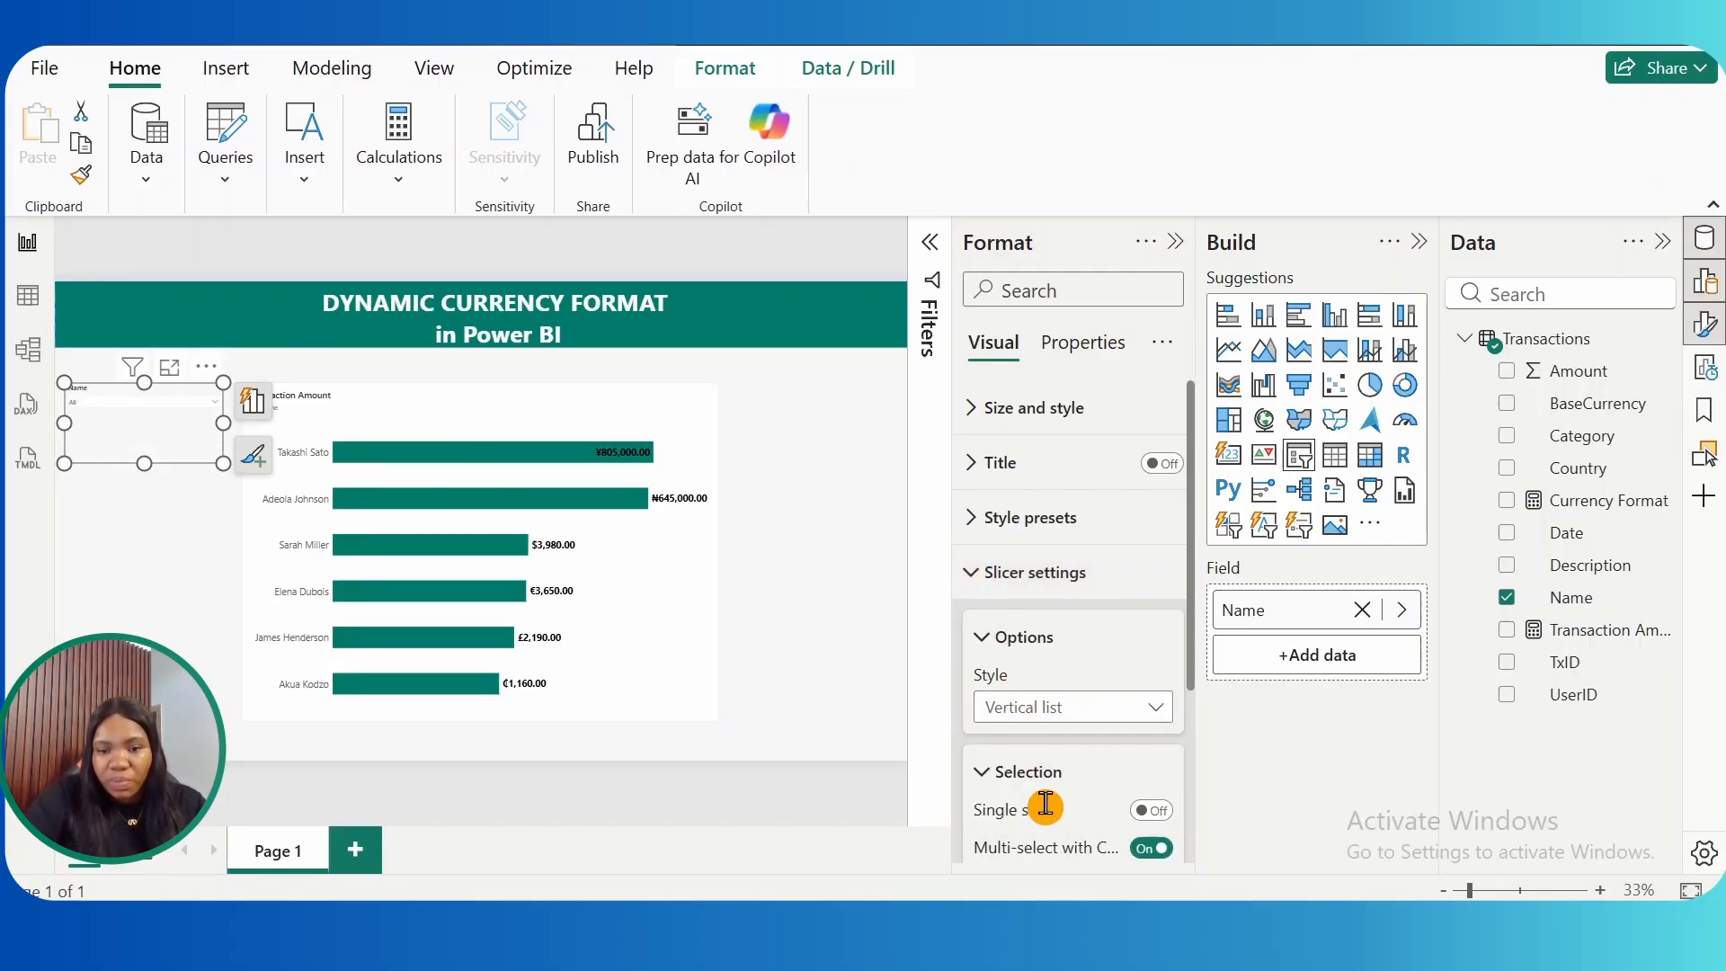
- Set the font size of the slicer's values to 16
{"action": "left_click", "coordinate": [982, 572]}
{"action": "left_click", "coordinate": [979, 681]}
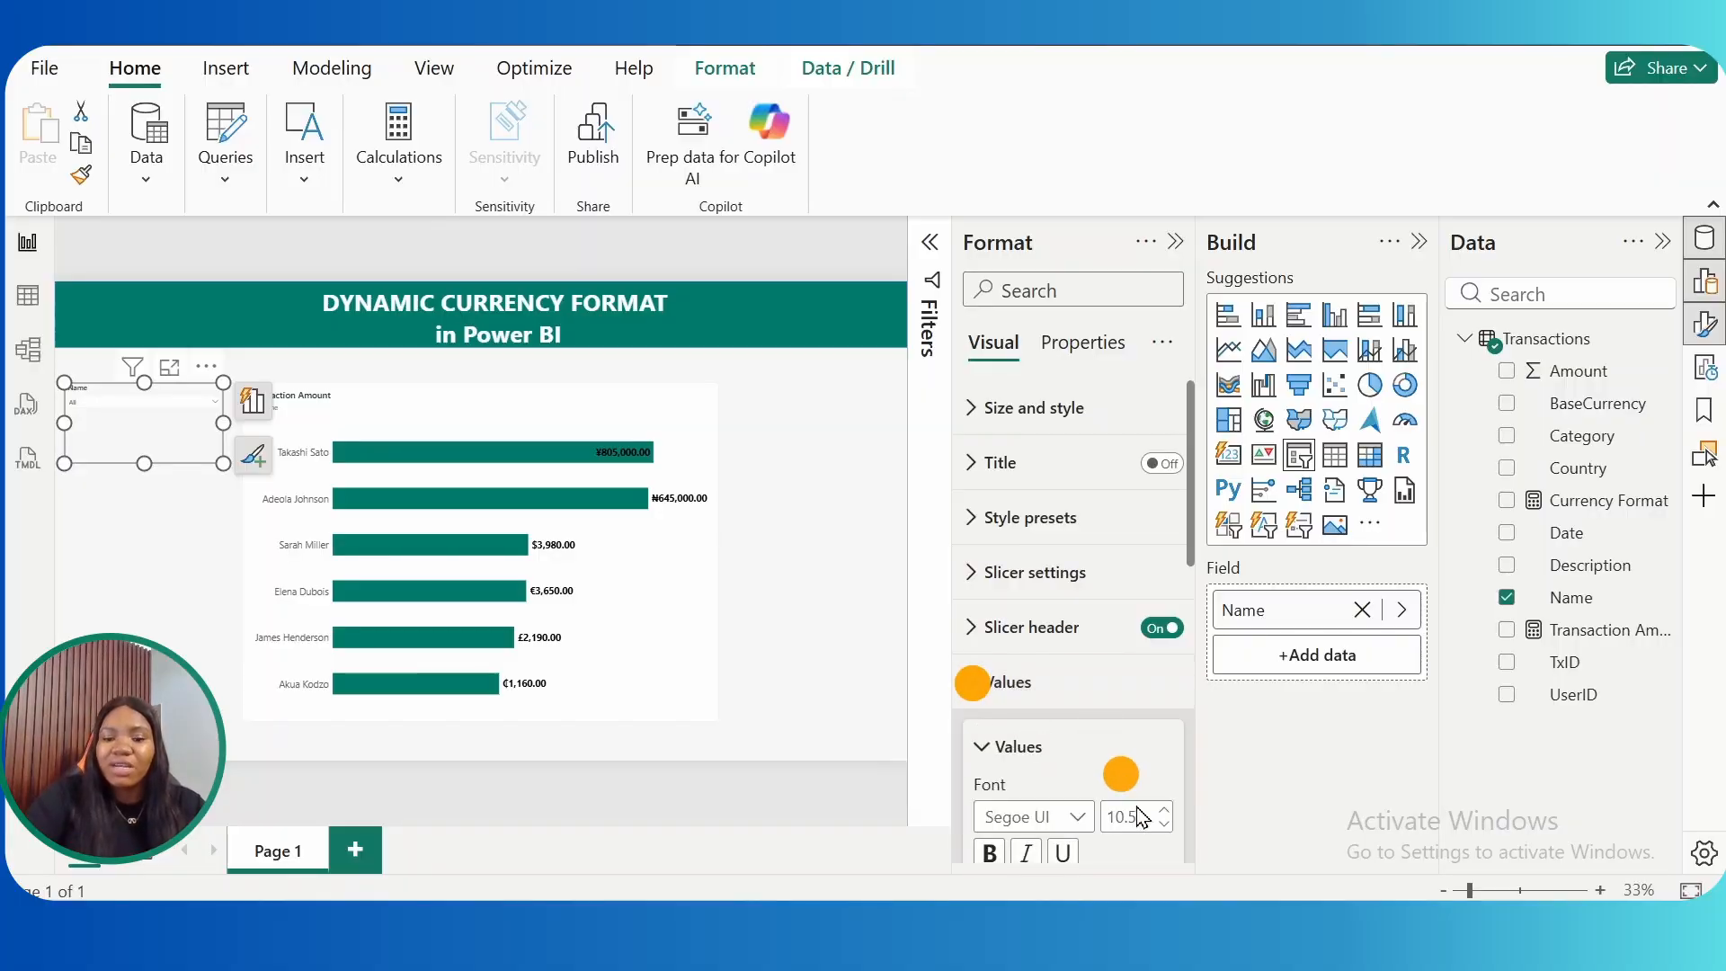
{"action": "double_click", "coordinate": [1135, 816]}
{"action": "type", "text": "1"}
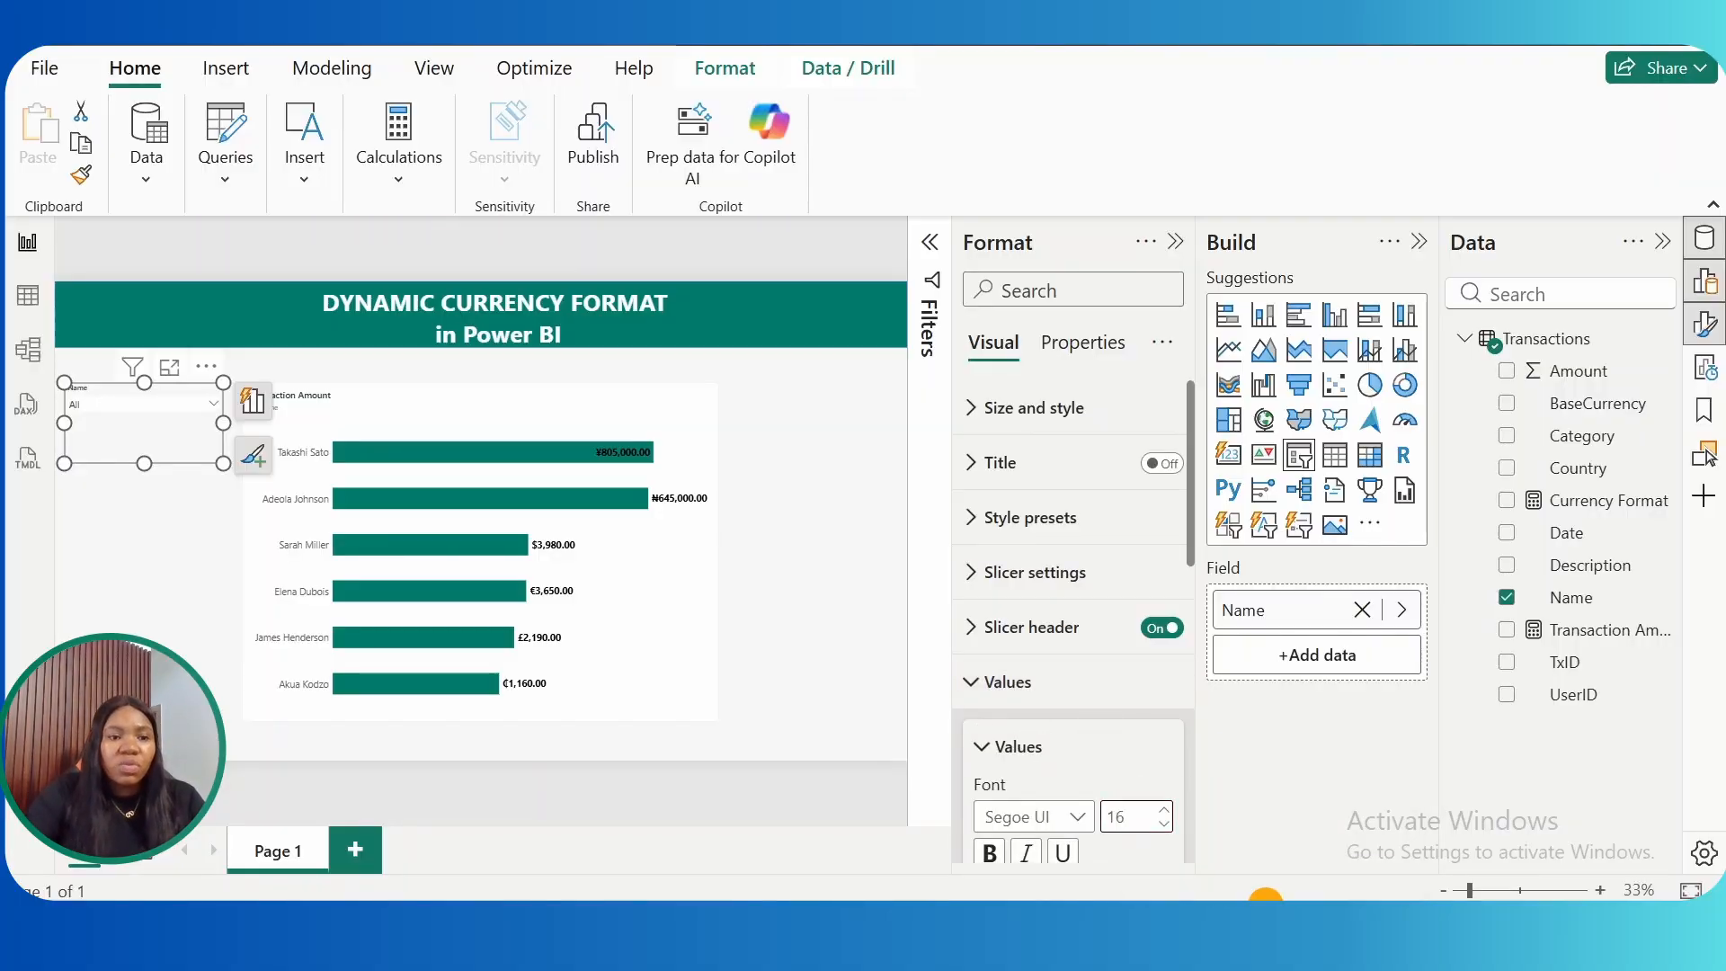
{"action": "type", "text": "6"}
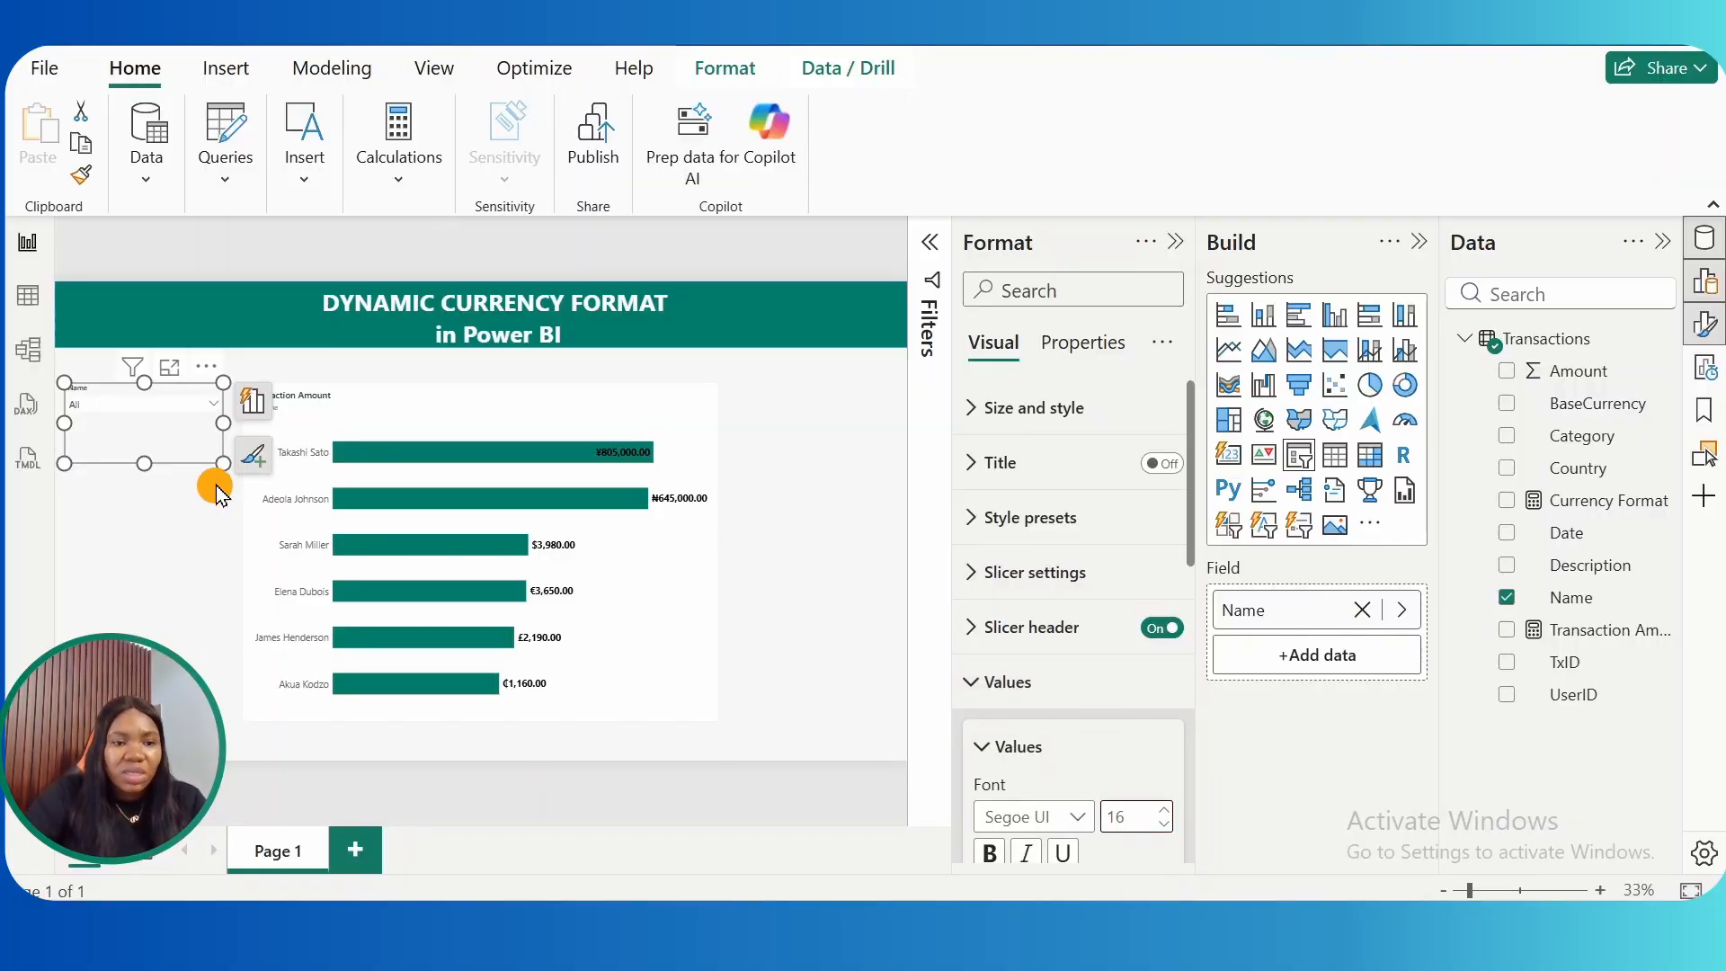
- Expand the Name slicer and filter the bar chart by each of the first four people in turn to check their currency labels
{"action": "left_click", "coordinate": [178, 398]}
{"action": "left_click", "coordinate": [77, 421]}
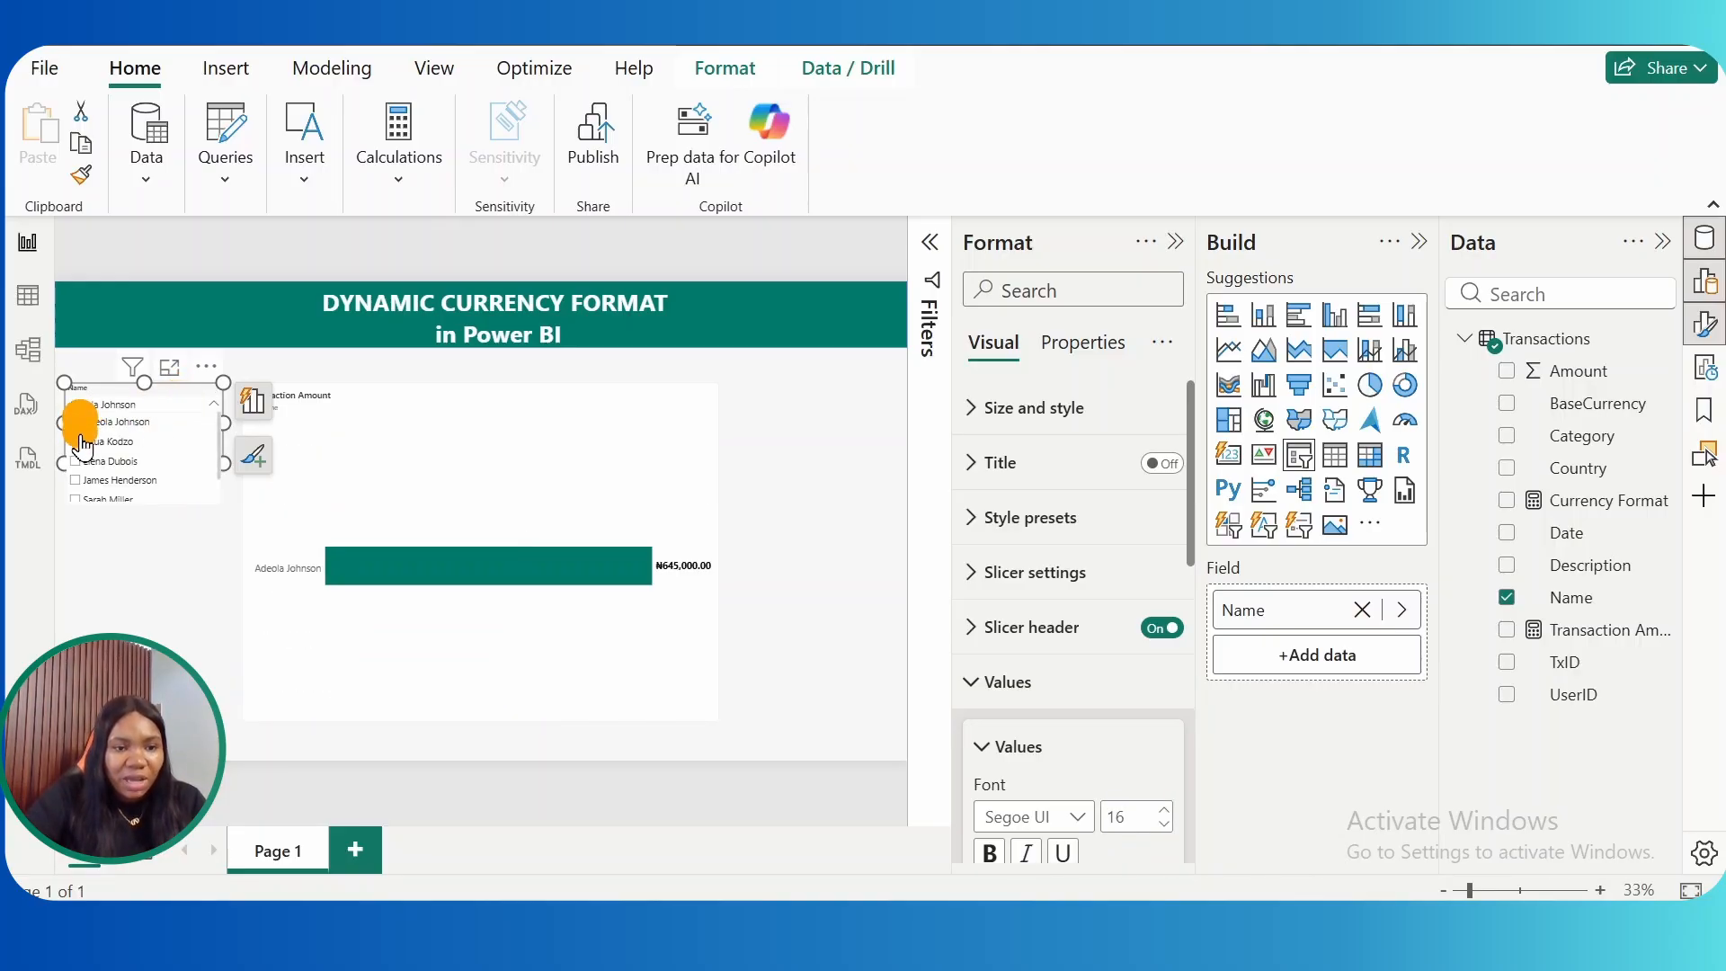
{"action": "left_click", "coordinate": [79, 441]}
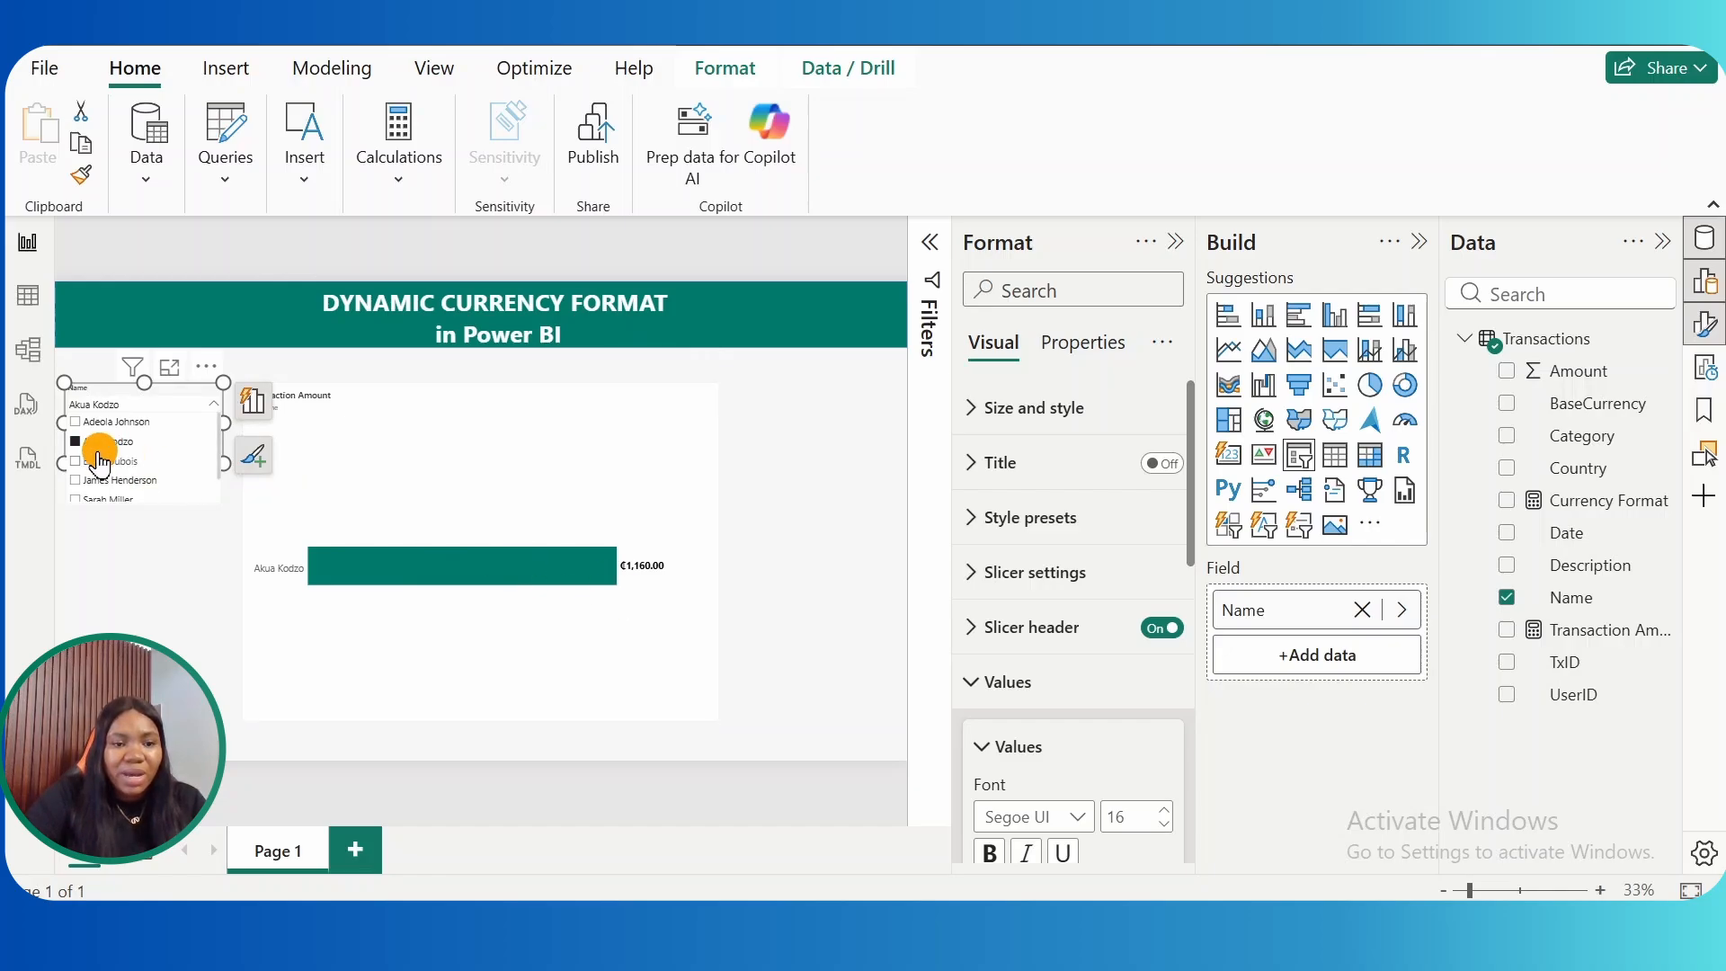
{"action": "left_click", "coordinate": [78, 461]}
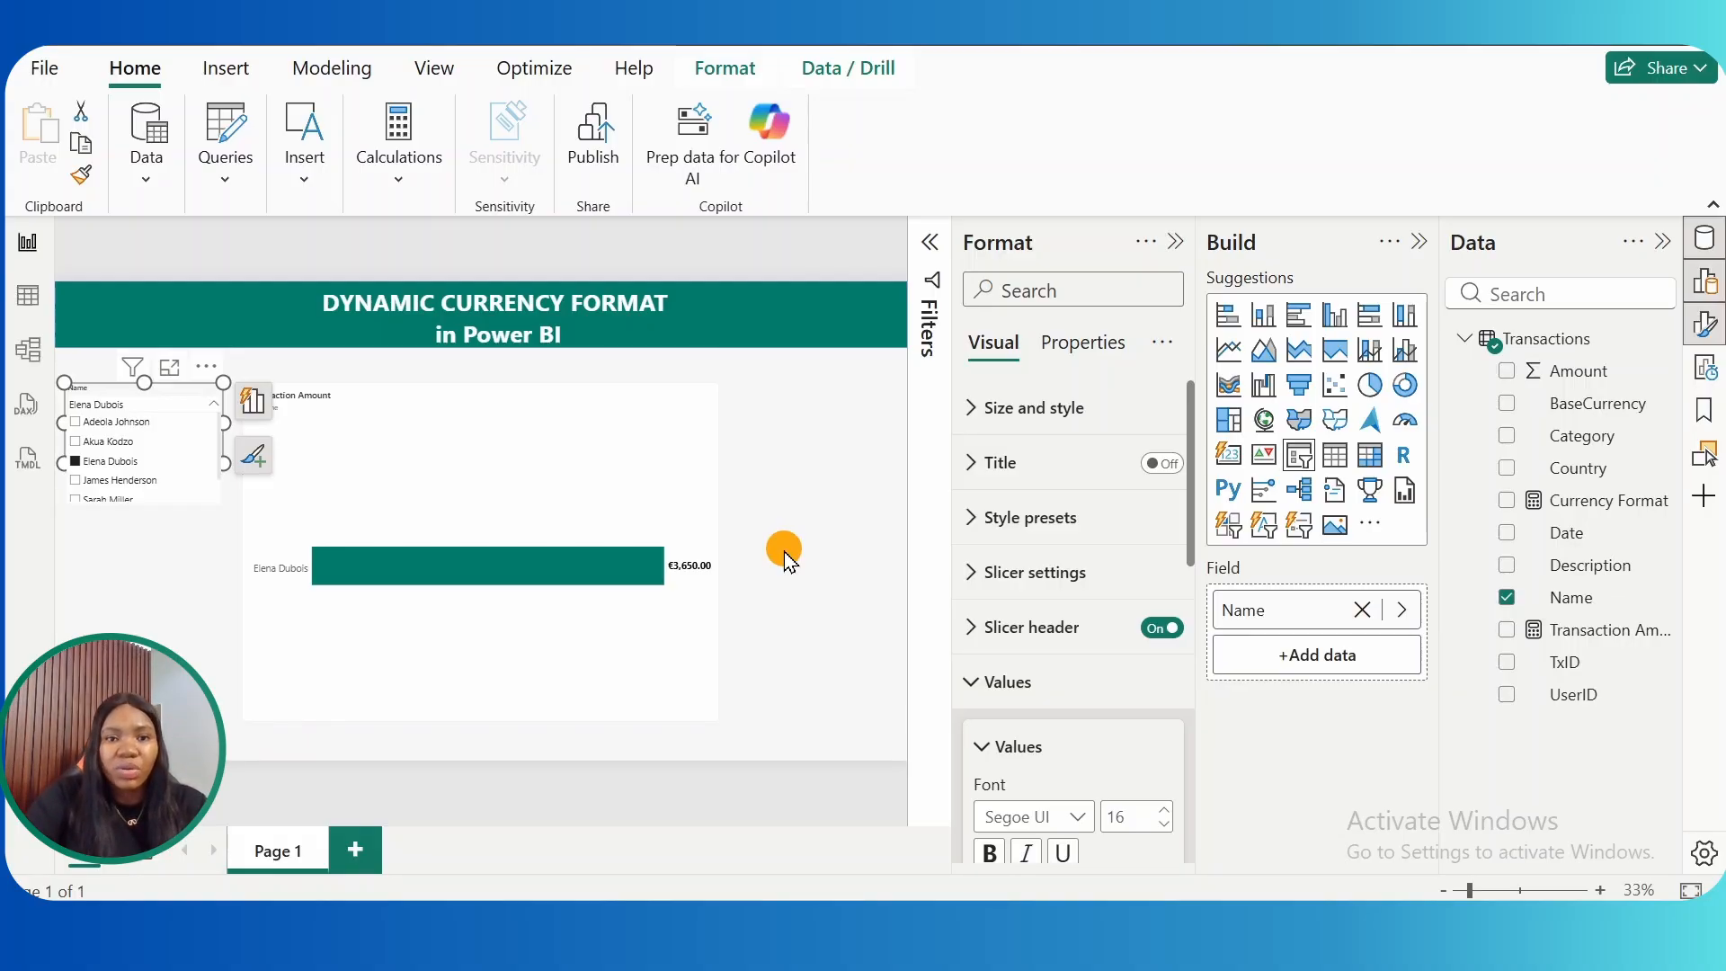
{"action": "left_click", "coordinate": [76, 480]}
- Recheck the currency labels by filtering the chart by the first two people in the Name slicer, ending with the fifth person selected
{"action": "left_click", "coordinate": [74, 424]}
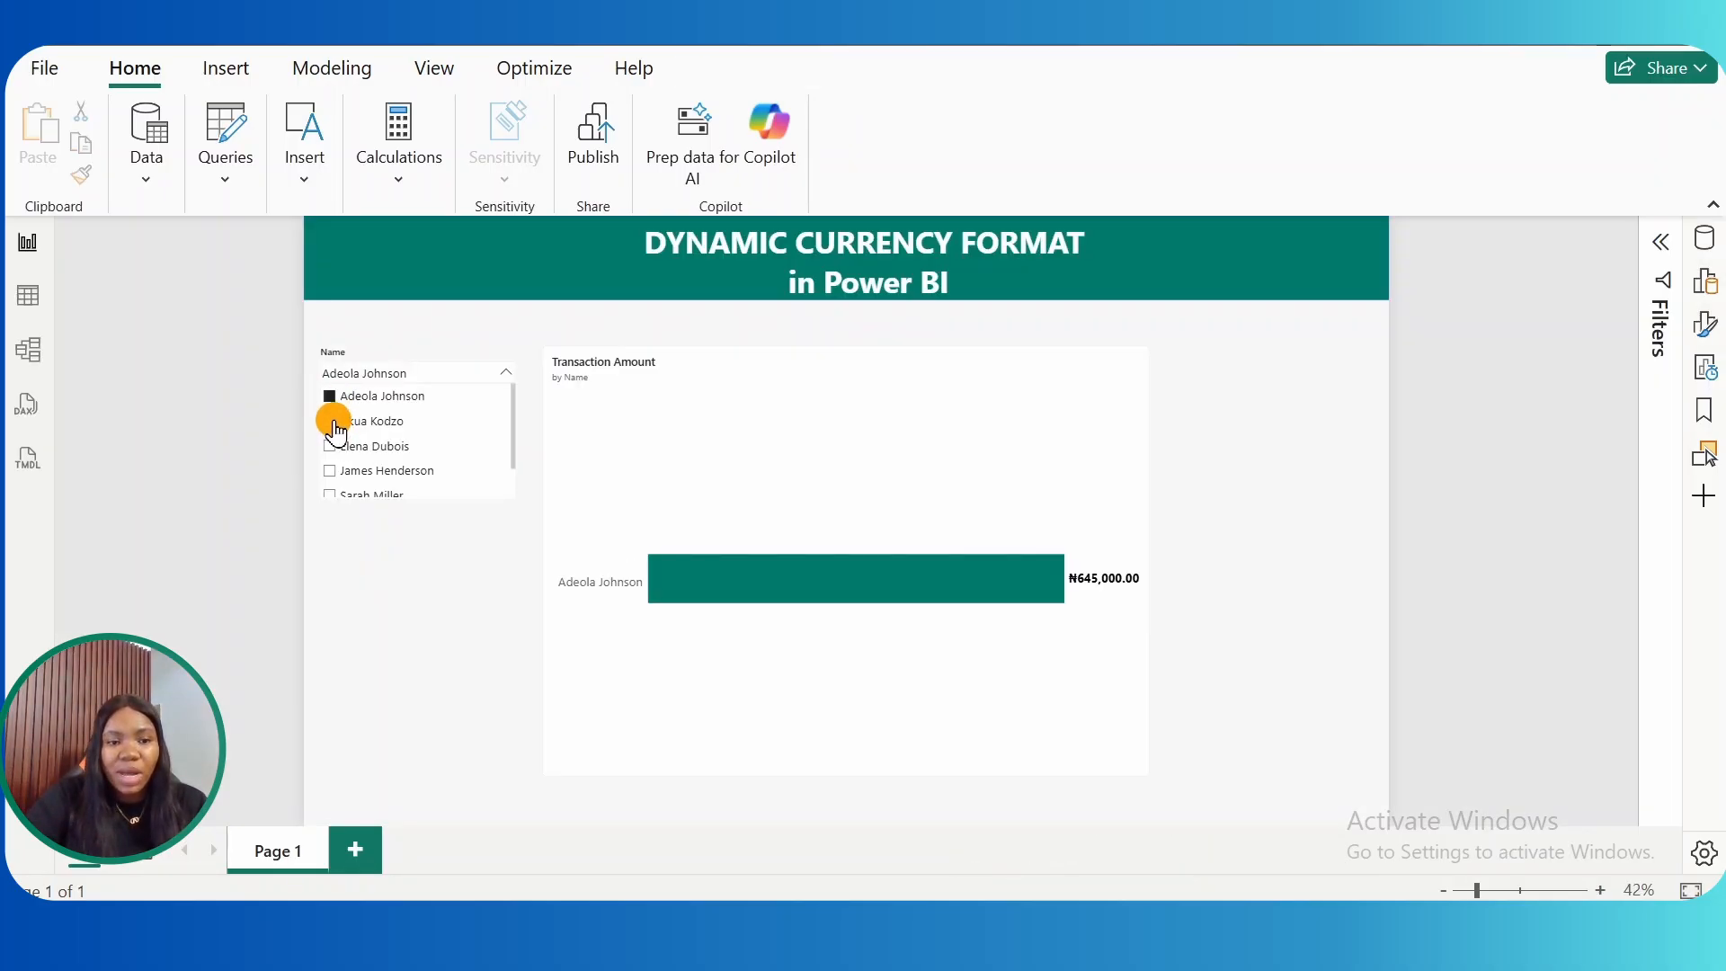
{"action": "left_click", "coordinate": [330, 422]}
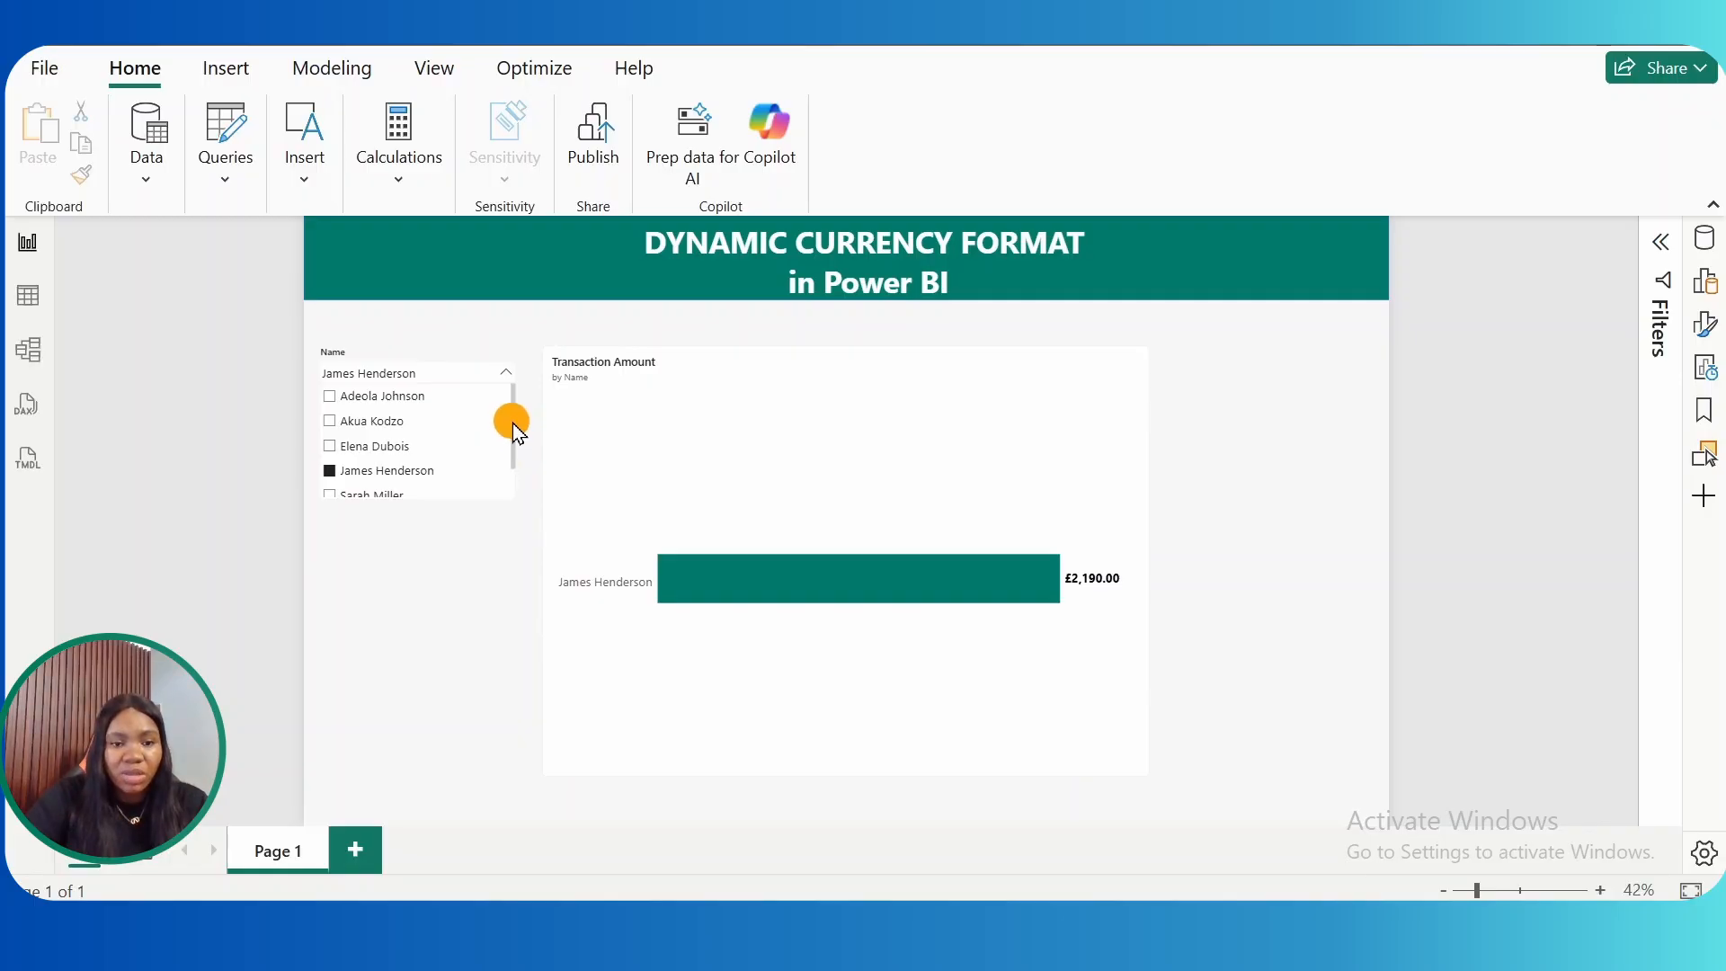
{"action": "left_click_drag", "start_coordinate": [513, 423], "coordinate": [505, 451]}
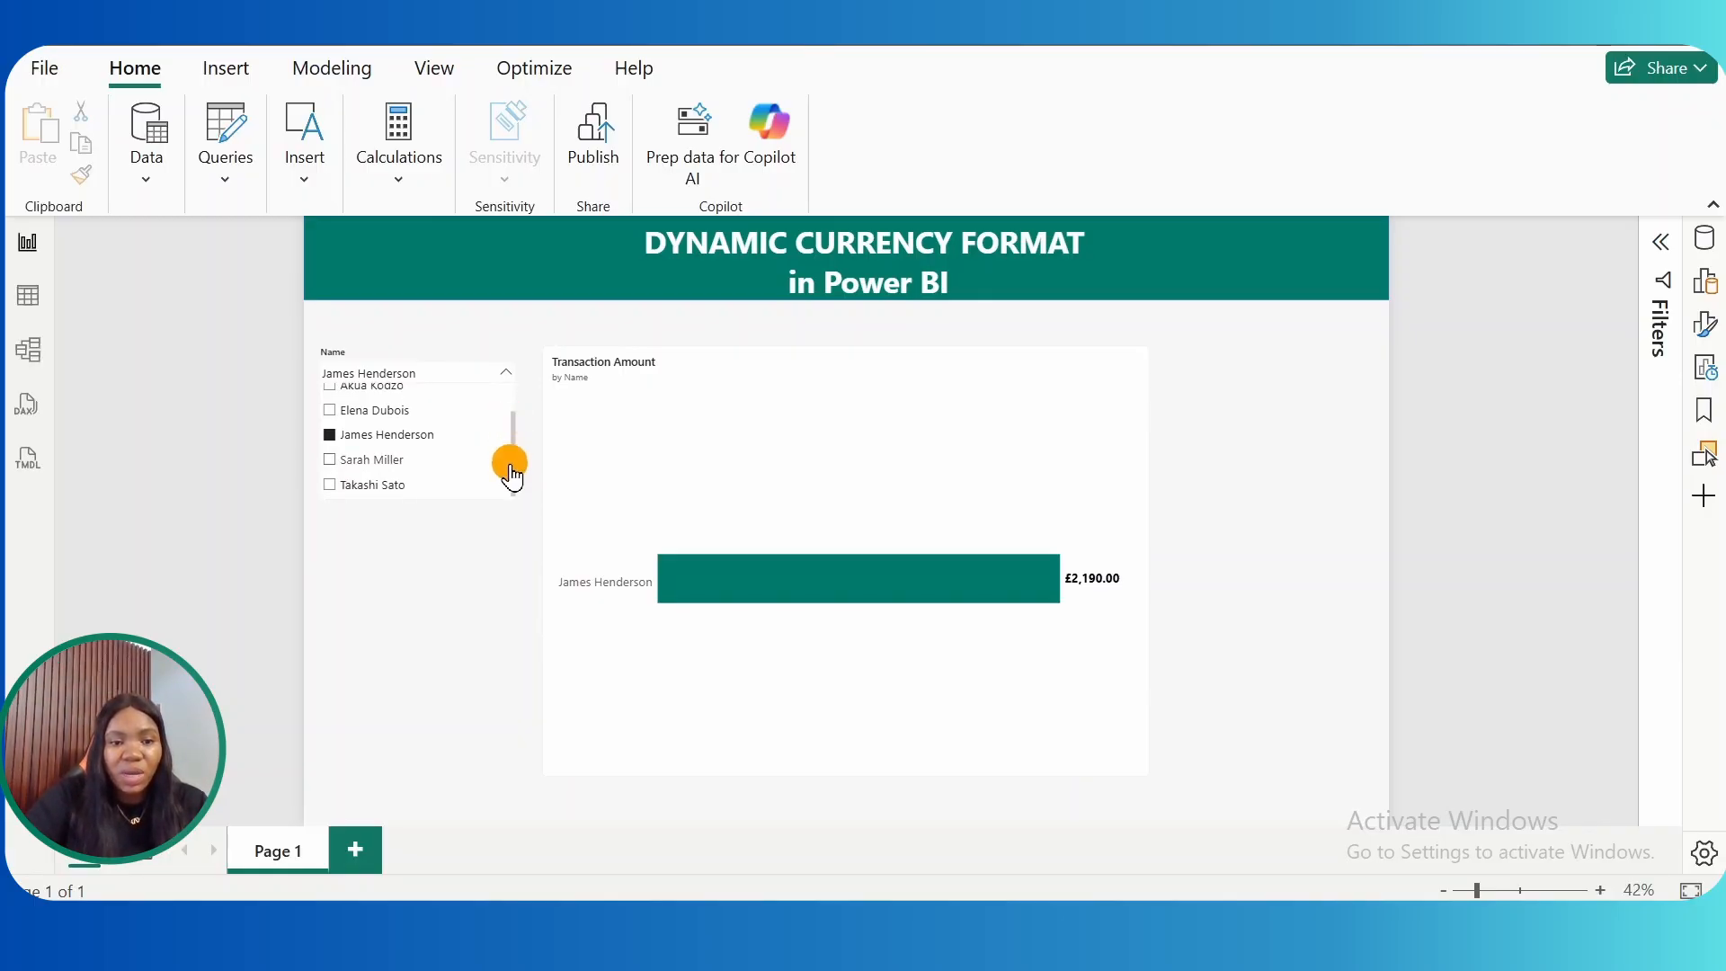
{"action": "left_click", "coordinate": [333, 460]}
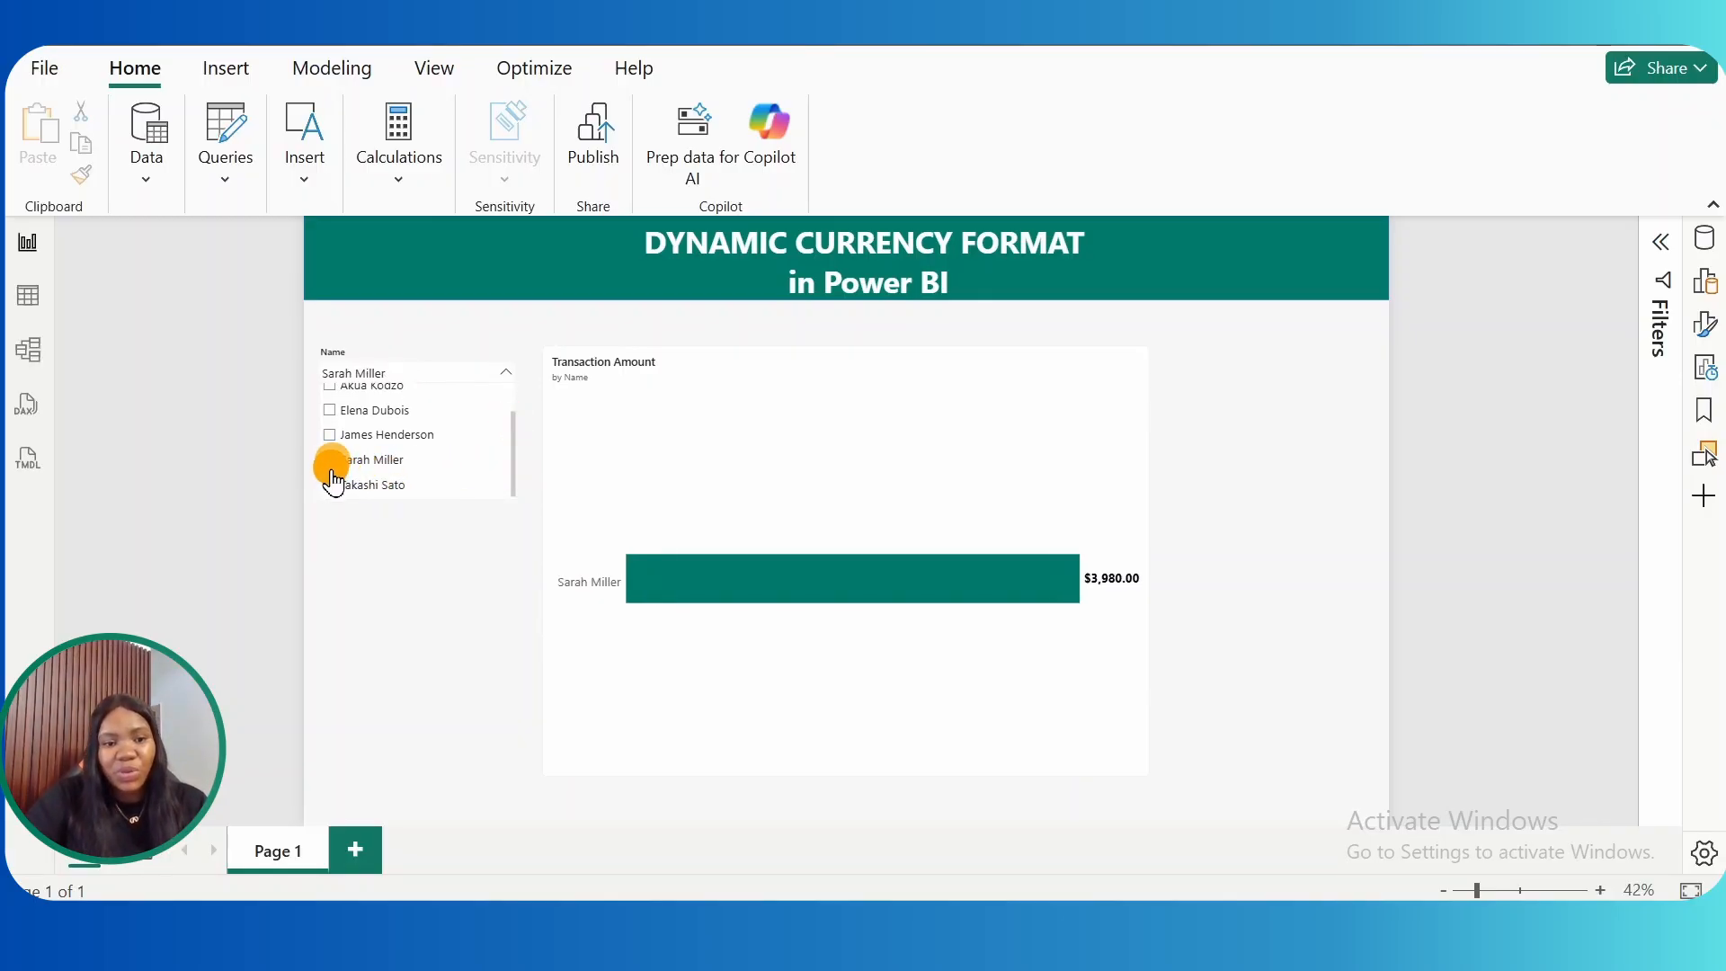